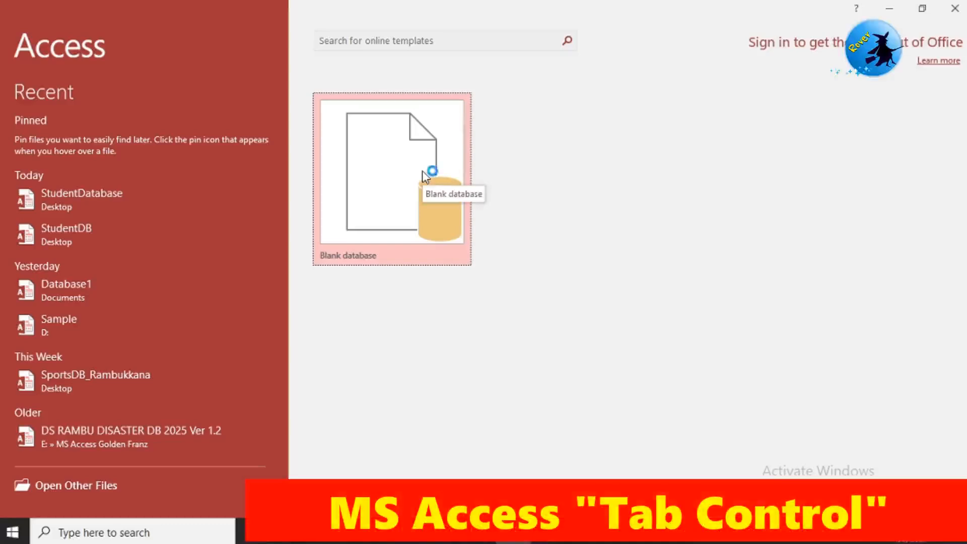
Step: Create a blank database named StudentDB in the Desktop folder
left_click(423, 175)
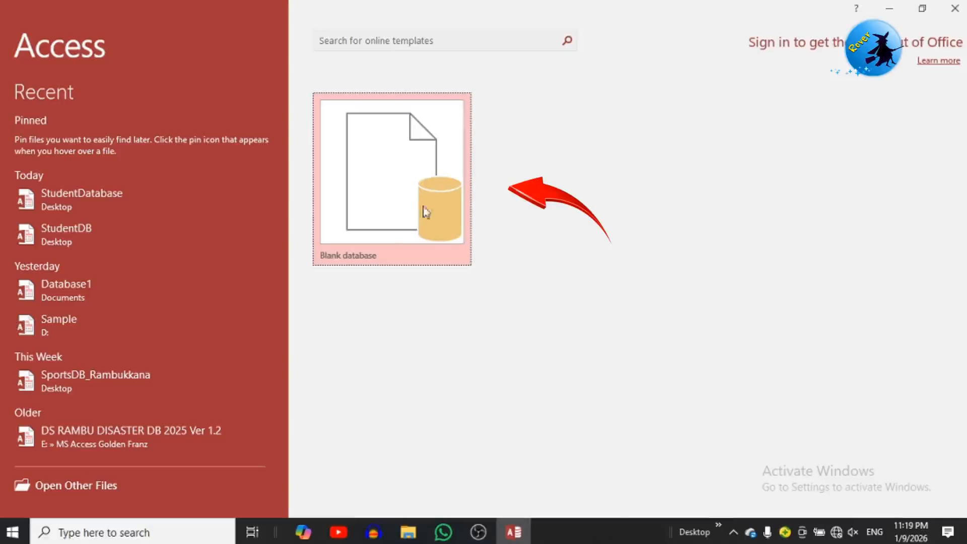
left_click(400, 197)
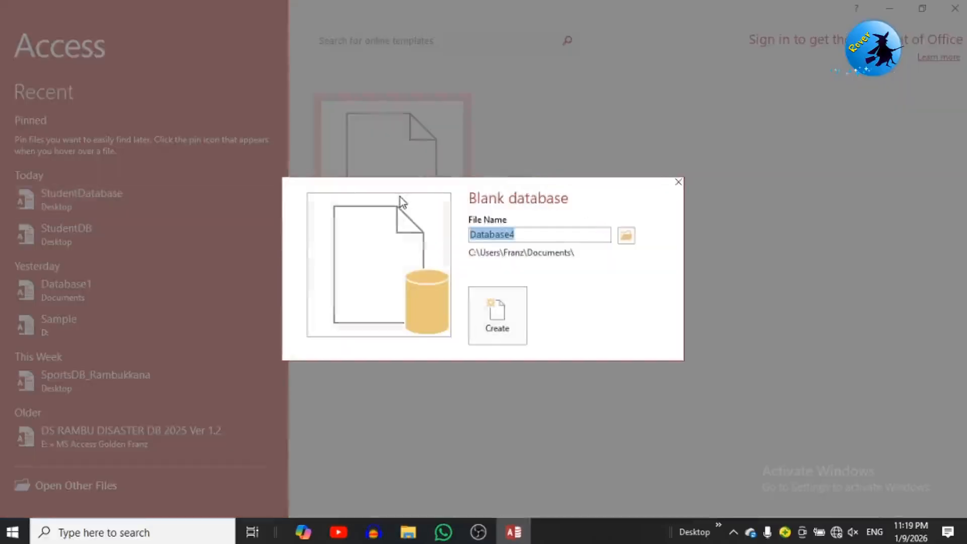
type("S")
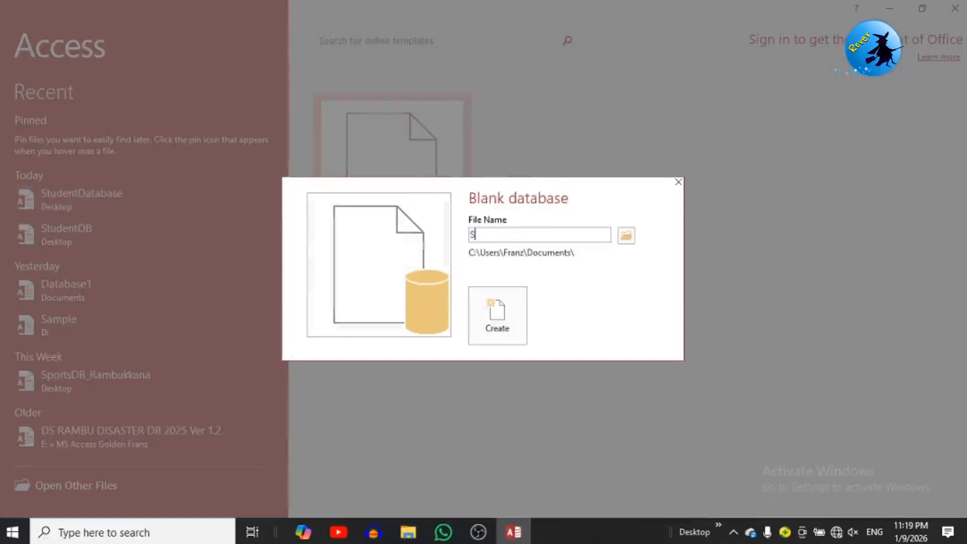
type("tudentDB")
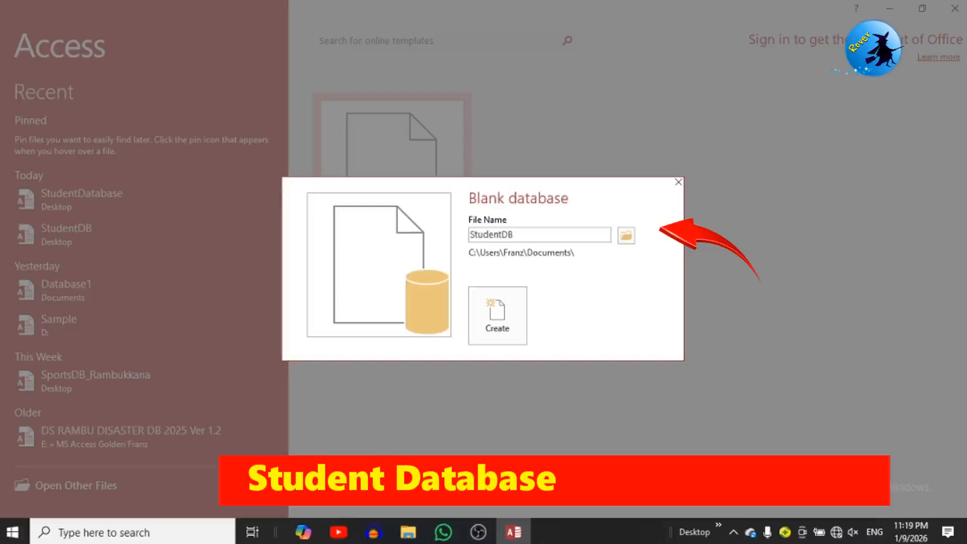
left_click(628, 242)
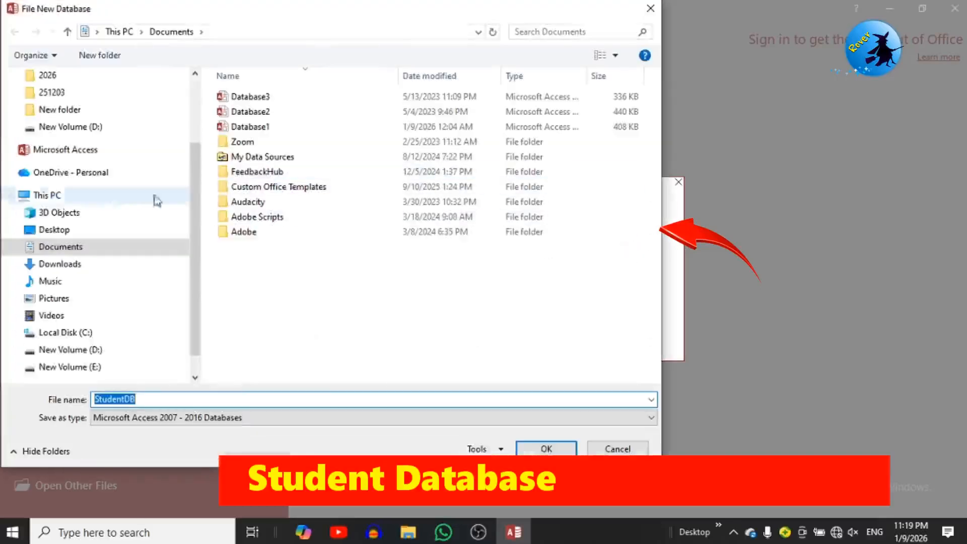
left_click(65, 231)
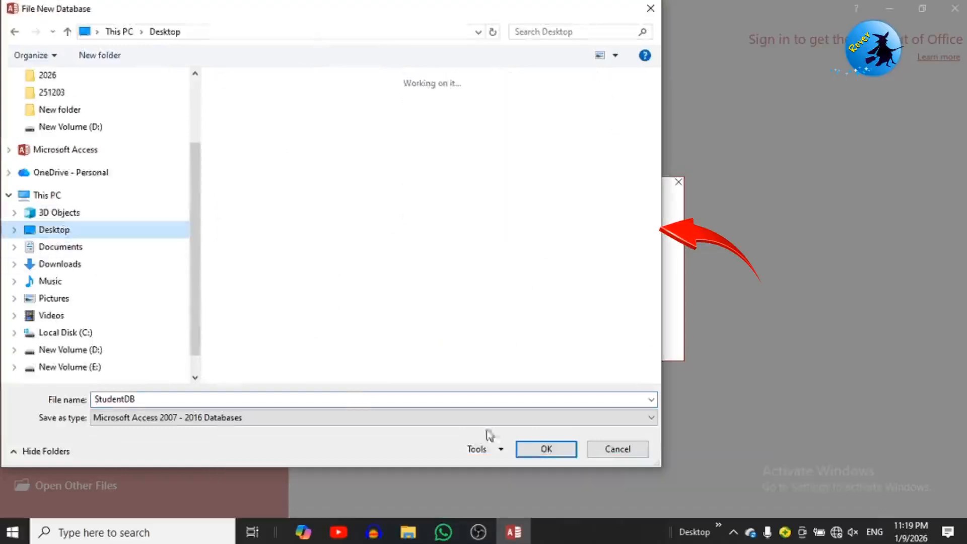
left_click(535, 449)
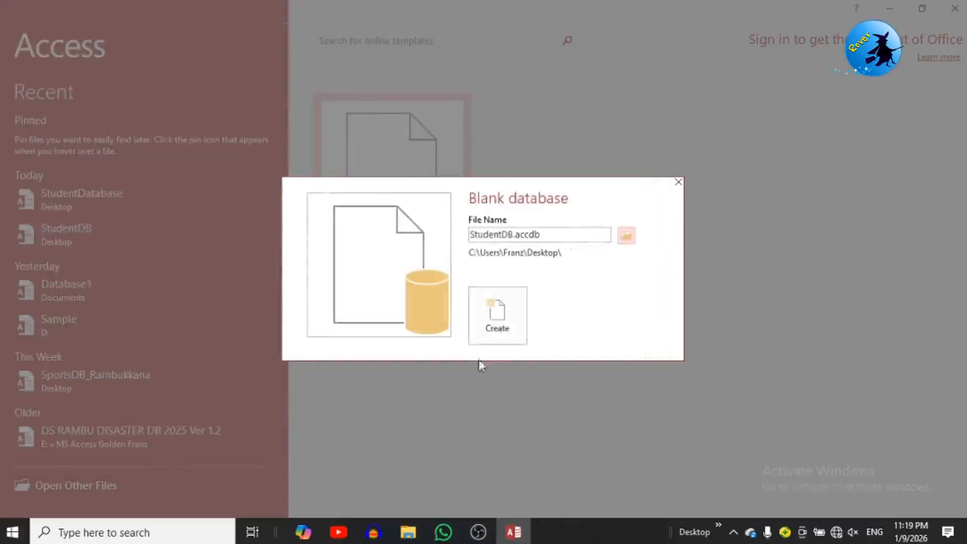
left_click(496, 312)
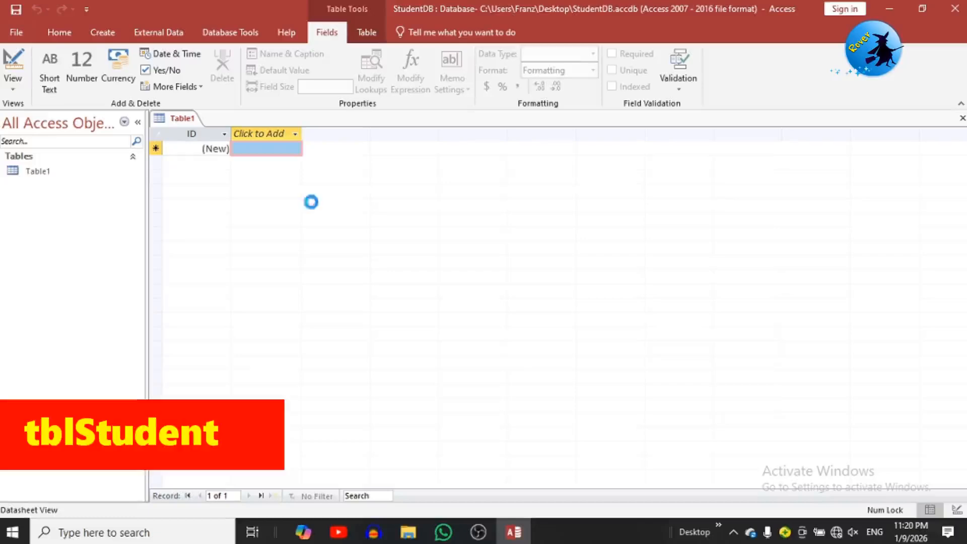
Step: Save Table1 as tblStudent and switch it to Design View
key("ctrl+s")
type("tbl")
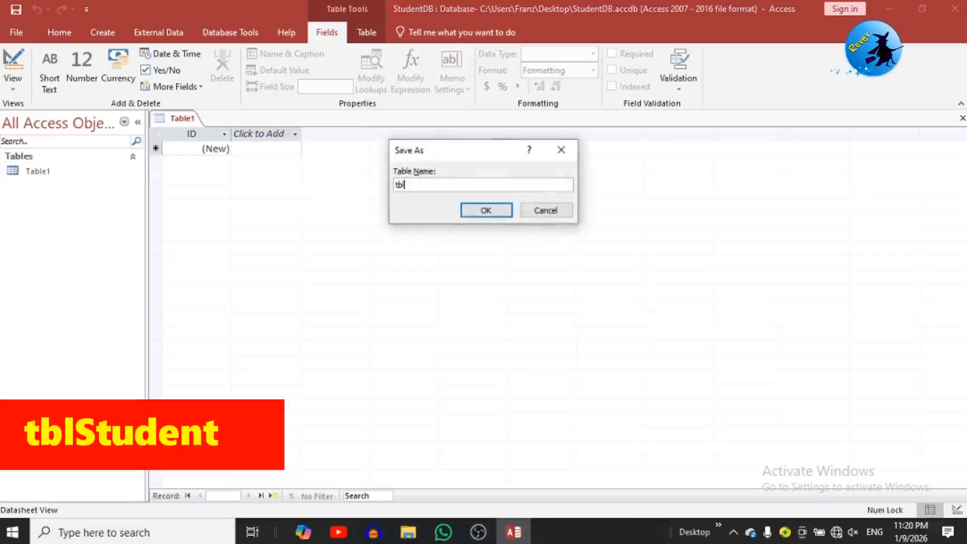
type("Student")
left_click(485, 210)
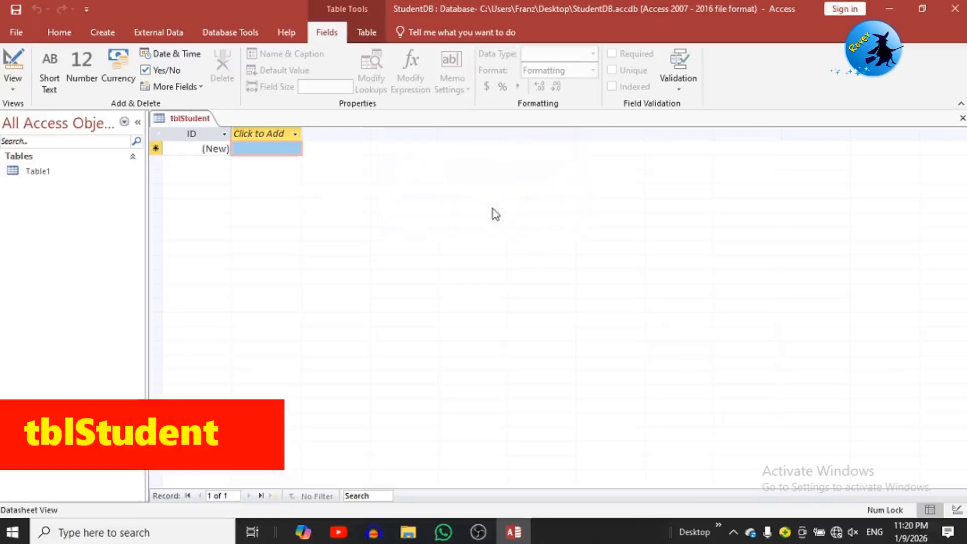
left_click(13, 81)
left_click(29, 146)
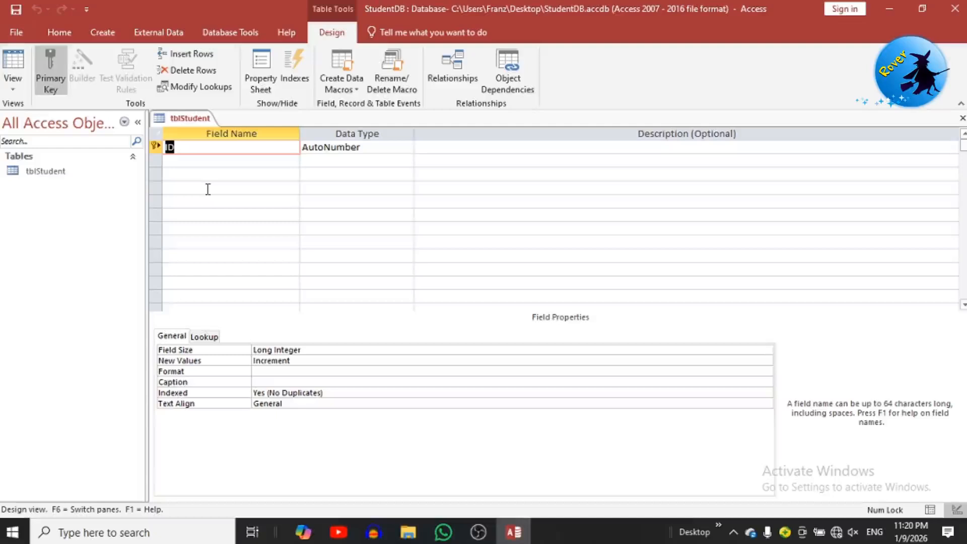
Step: Add StuID as a Number field, then StuName and StuAddress as Short Text
type("StuID")
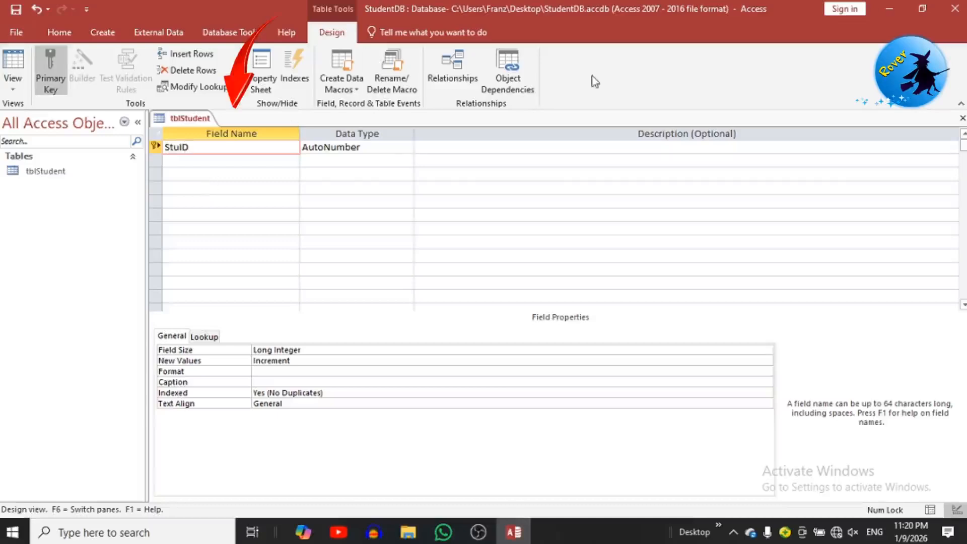
left_click(398, 144)
left_click(406, 146)
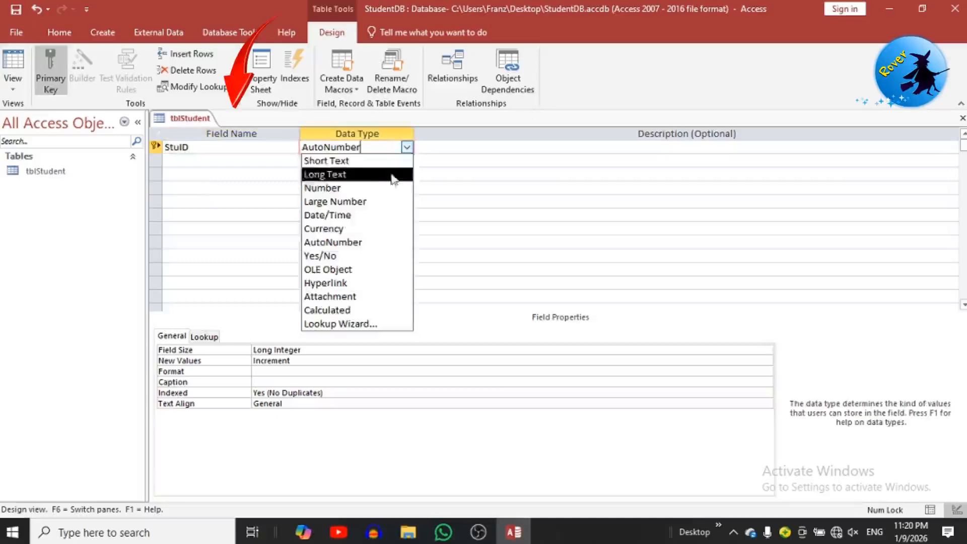
left_click(382, 189)
left_click(212, 157)
type("Stu")
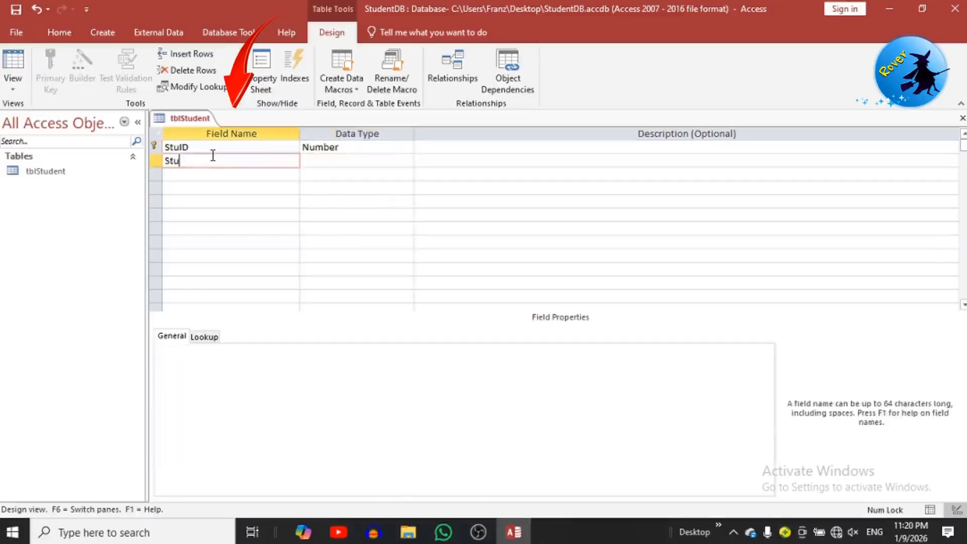
type("Name")
left_click(373, 162)
left_click(253, 175)
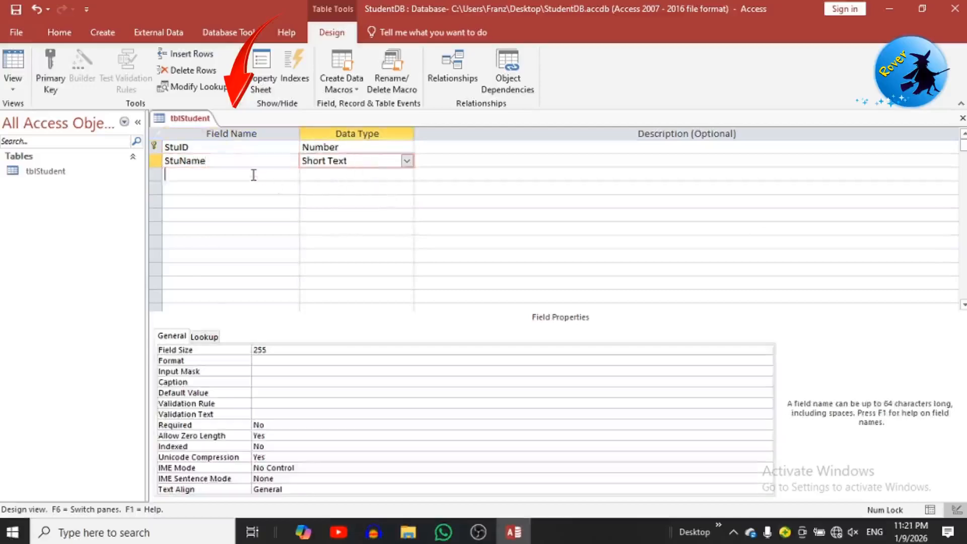
type("Stu")
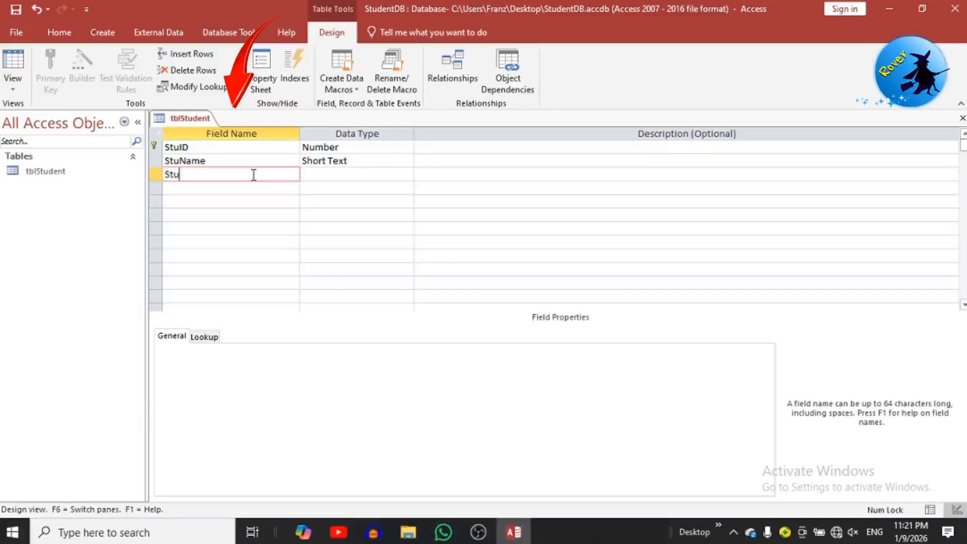
type("Address")
key("Tab")
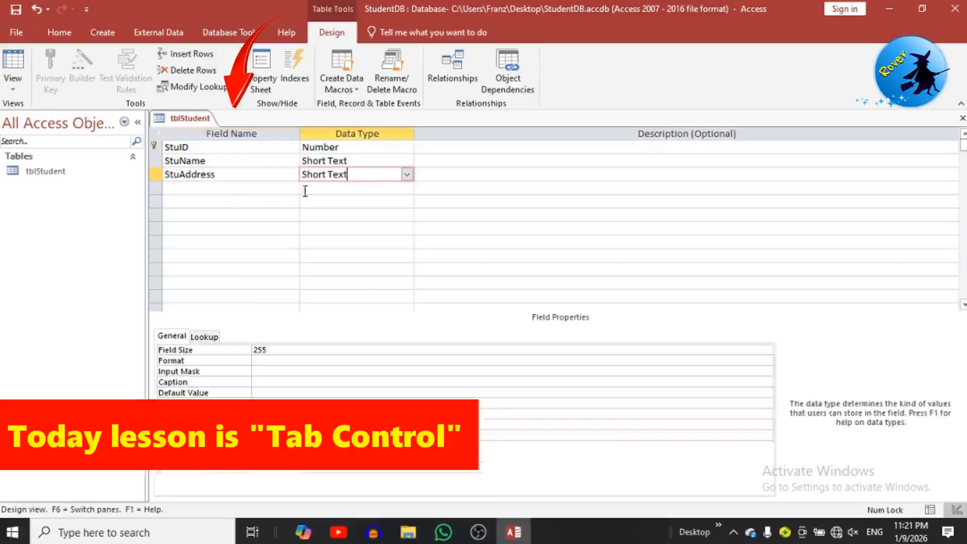
Step: Add StuDOB as Date/Time, plus StuMobile and StuEmail as Short Text fields
left_click(228, 188)
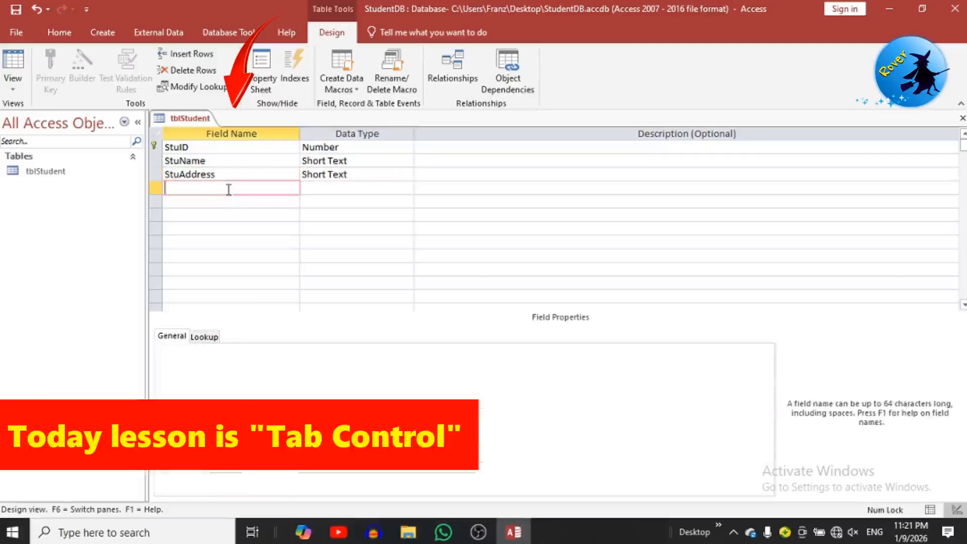
type("StuDOB")
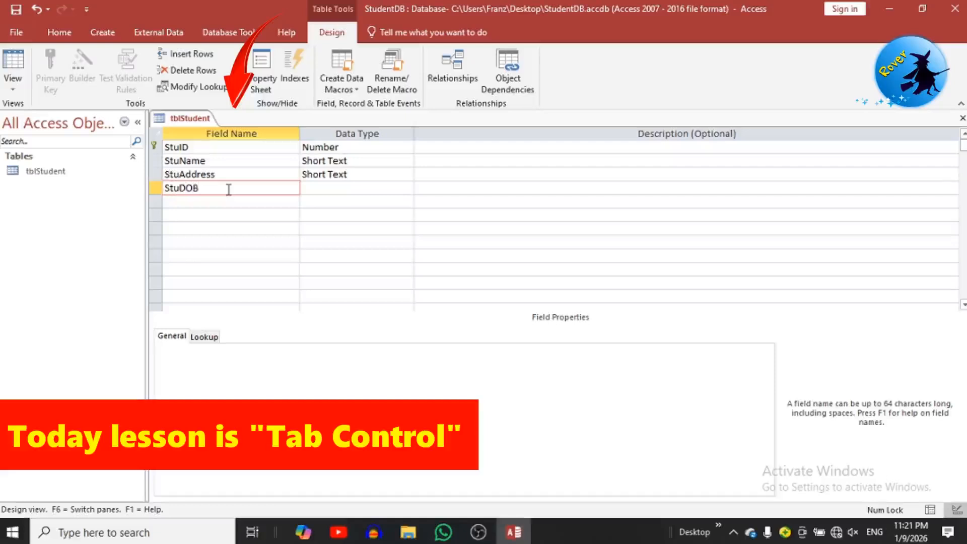
left_click(319, 188)
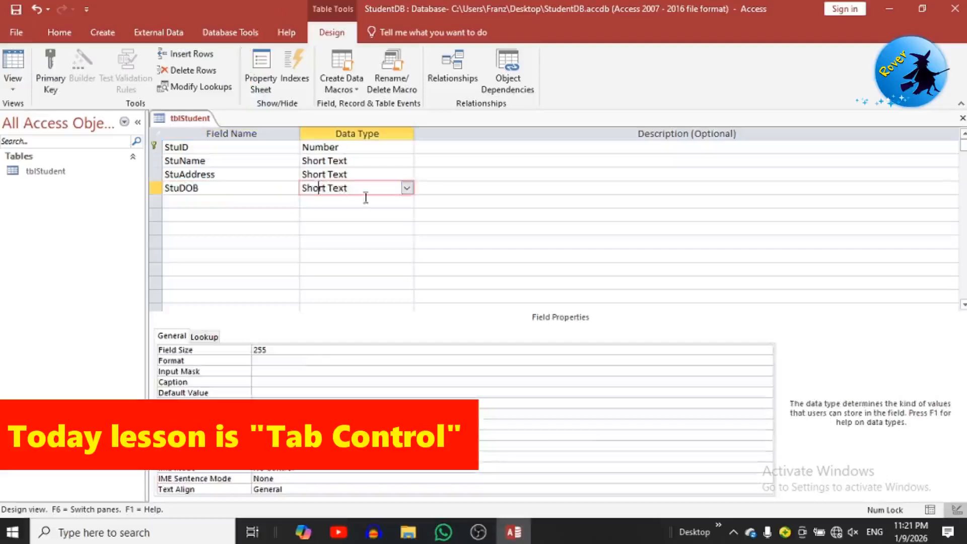
left_click(407, 187)
left_click(335, 257)
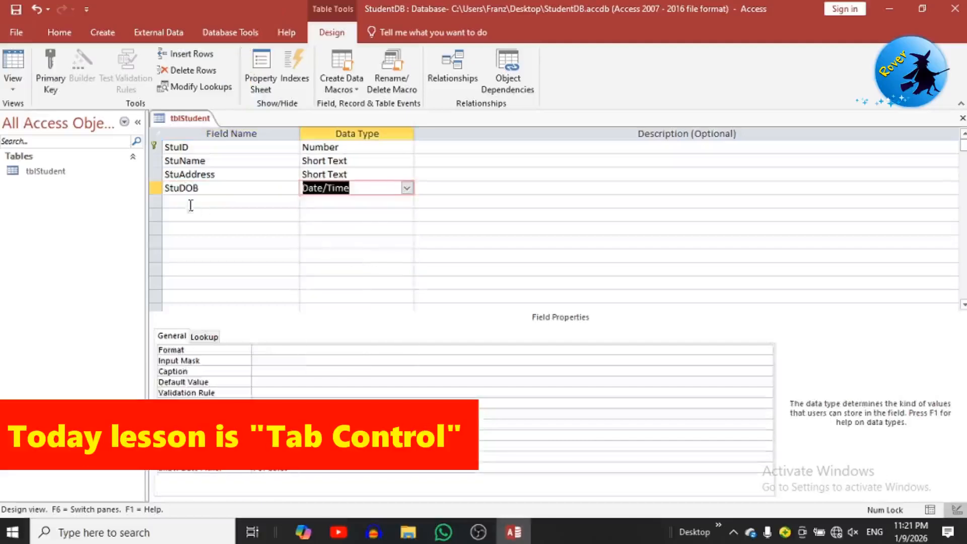
left_click(175, 201)
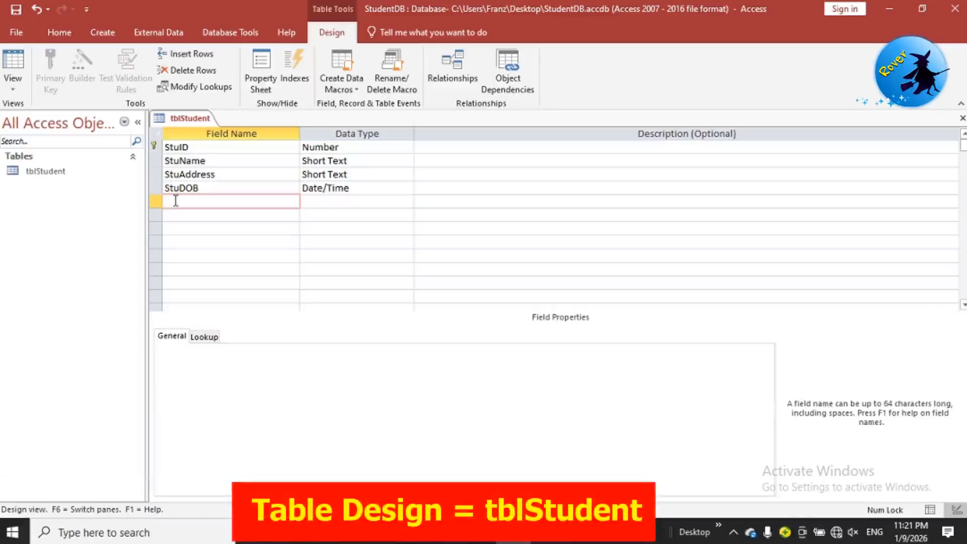
type("StuMobile")
left_click(340, 201)
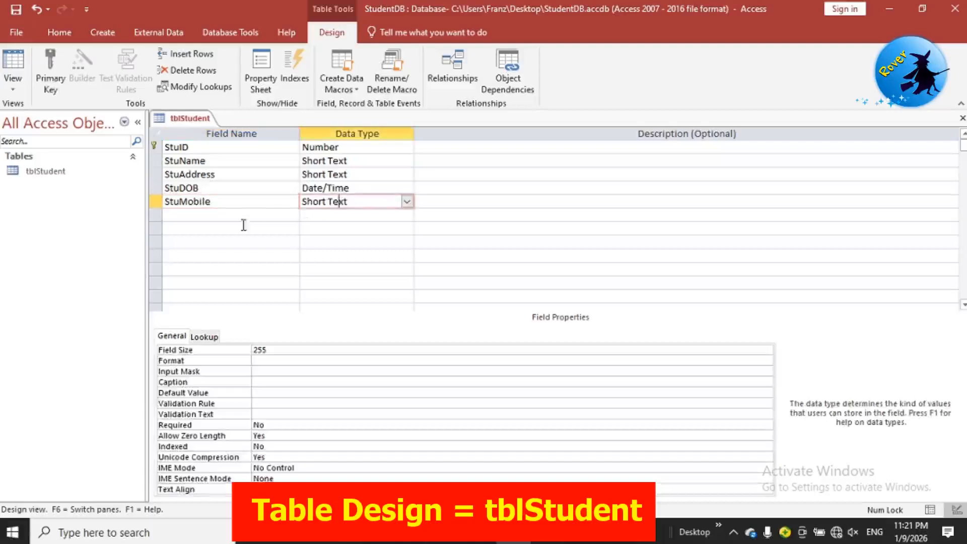
left_click(246, 215)
type("StuEmail")
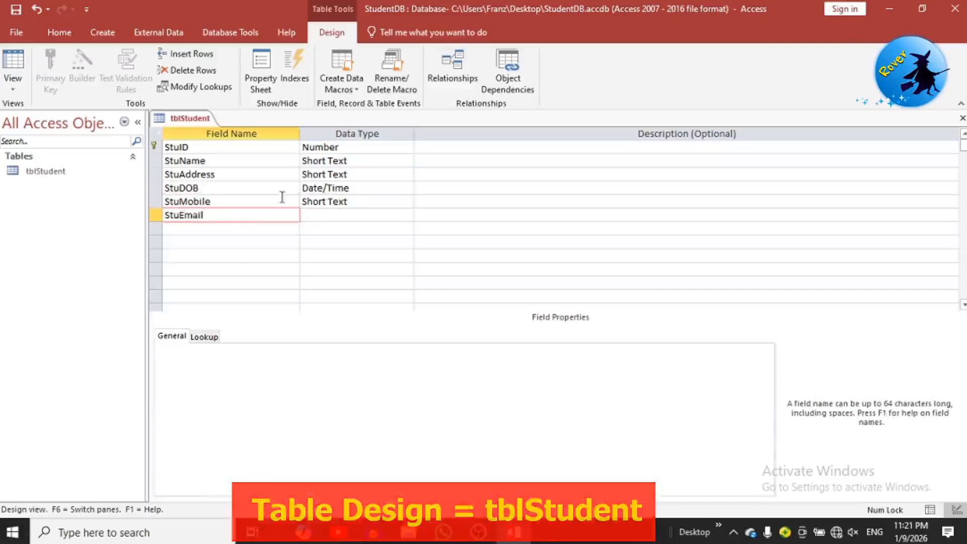
left_click(332, 215)
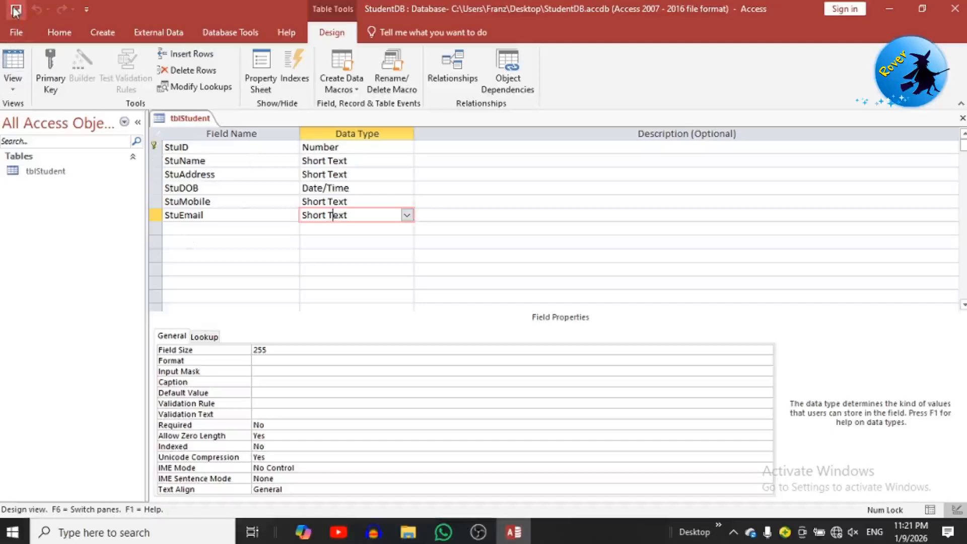
Step: Switch tblStudent to Datasheet View and save the table
left_click(11, 84)
left_click(40, 107)
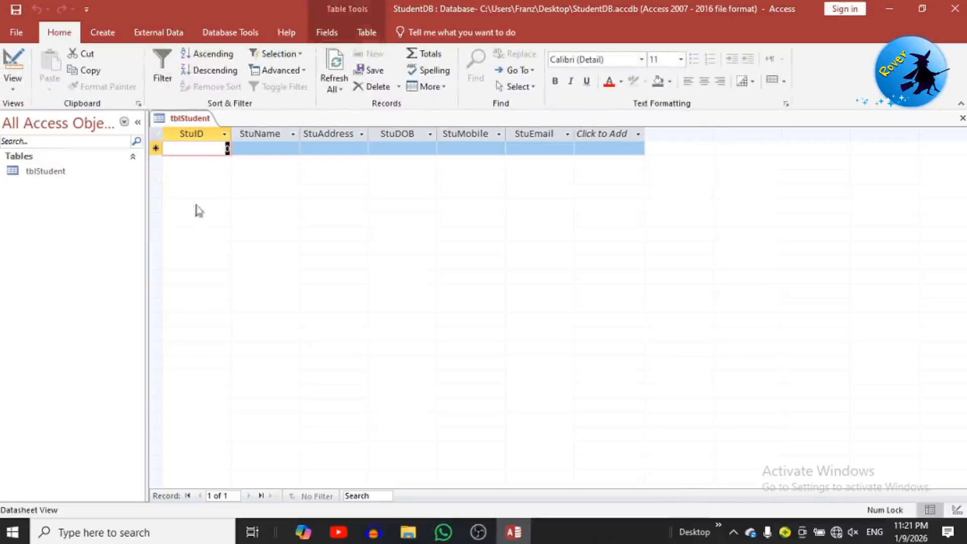
right_click(178, 120)
left_click(191, 130)
left_click(103, 32)
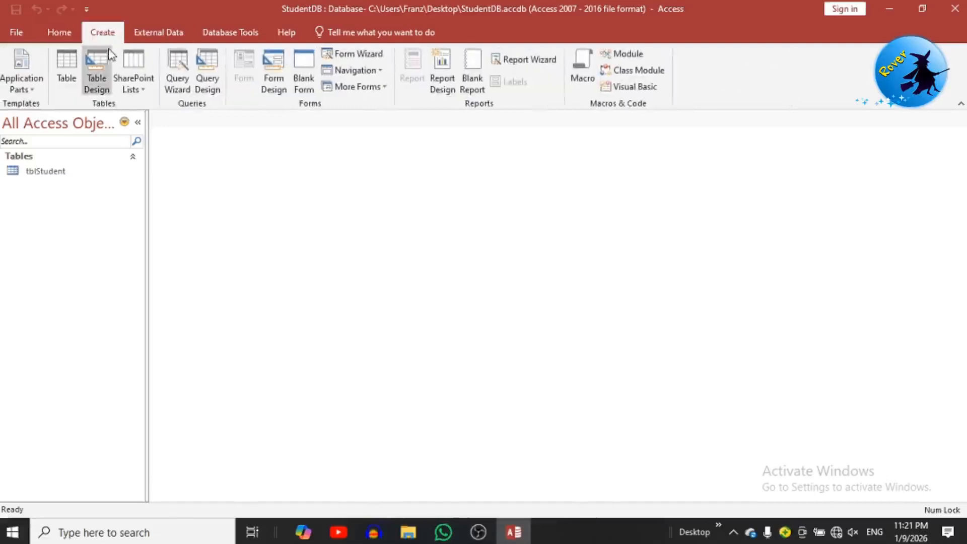
Step: Create a new table, save it as tblFamily, and open it in Design View
left_click(71, 66)
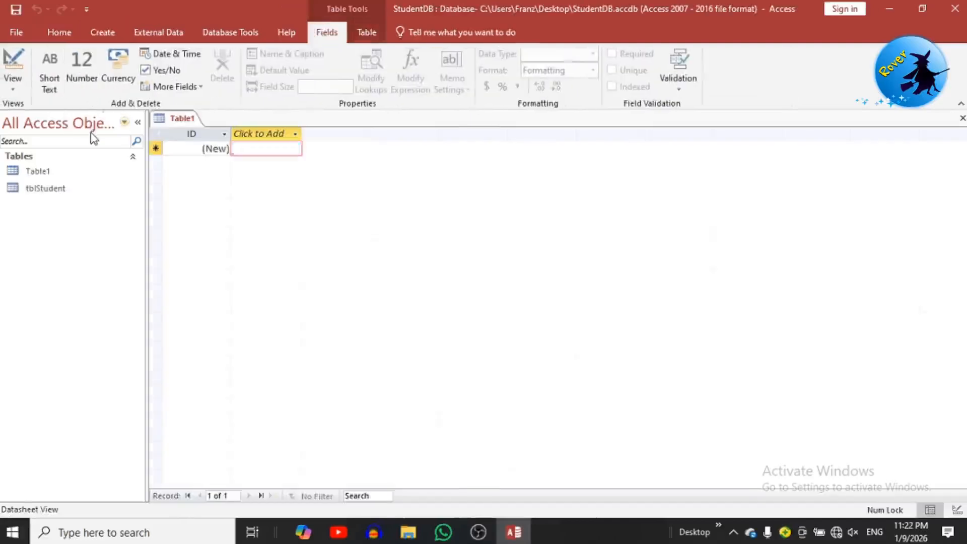
key("ctrl+s")
type("tblFamily")
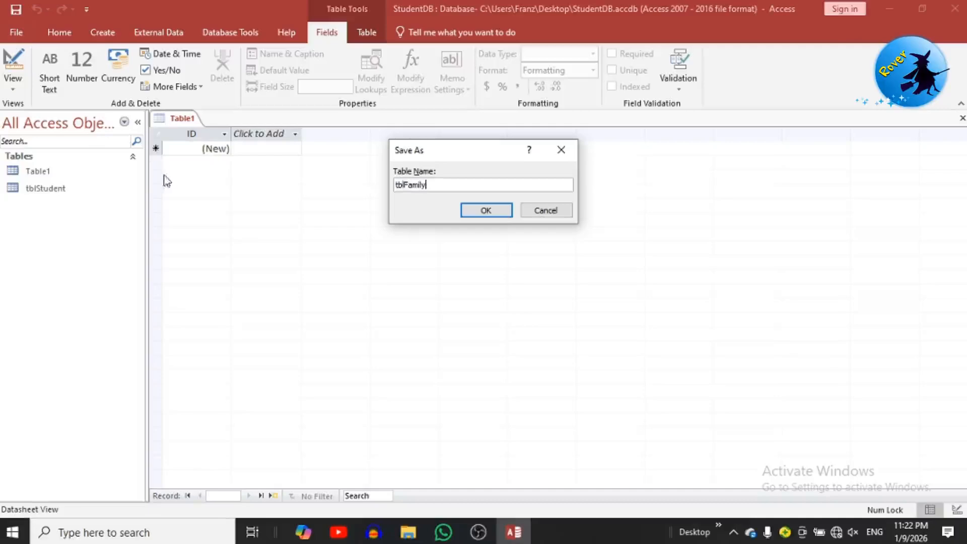
left_click(509, 211)
left_click(13, 89)
left_click(35, 144)
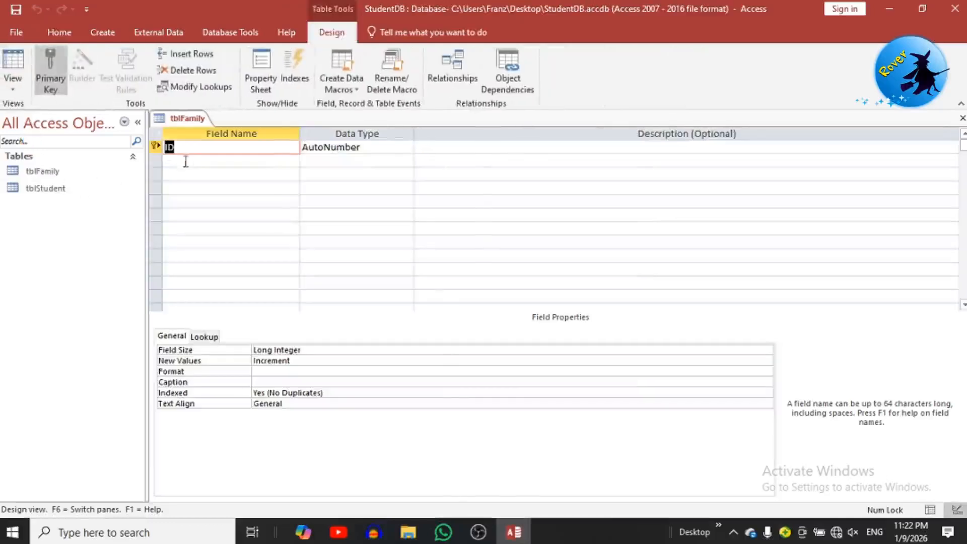
Step: Remove the primary key from ID and rename it StuID as a Number field
left_click(381, 147)
left_click(187, 156)
left_click(171, 147)
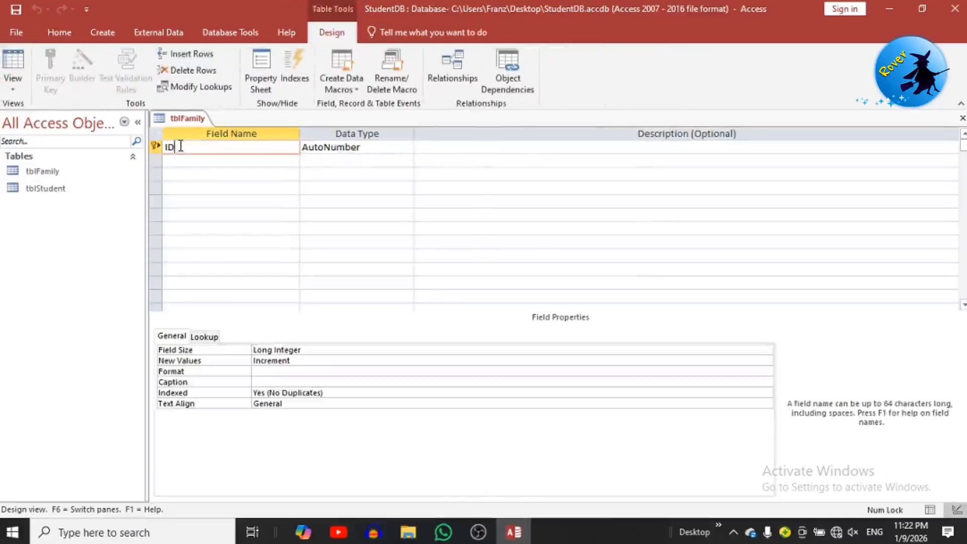
left_click(50, 68)
double_click(168, 148)
type("S")
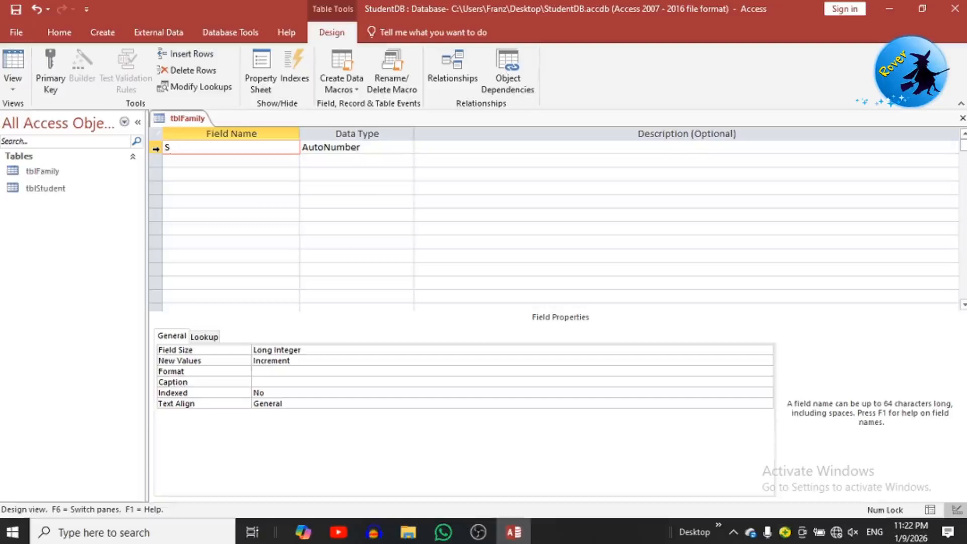
type("tuID")
key("Tab")
key("Tab")
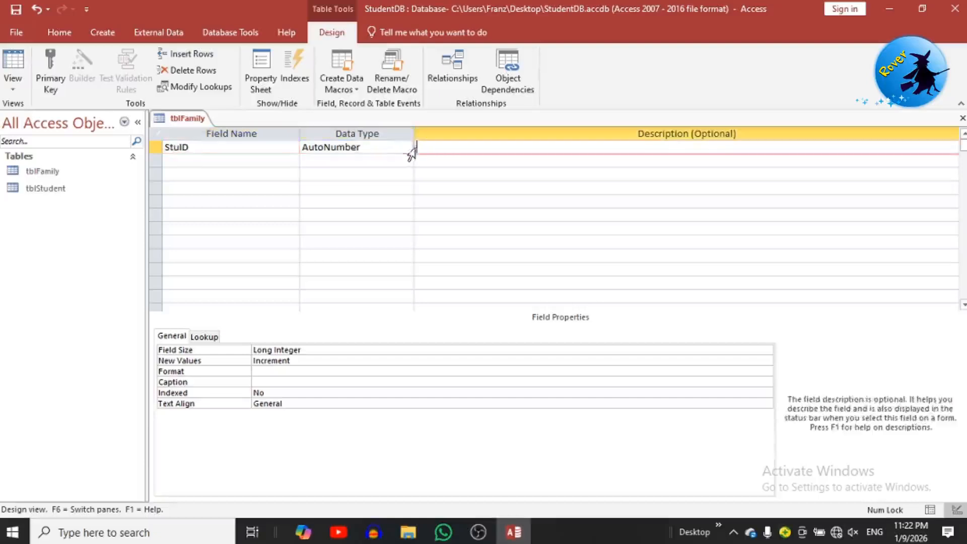
left_click(406, 147)
left_click(333, 187)
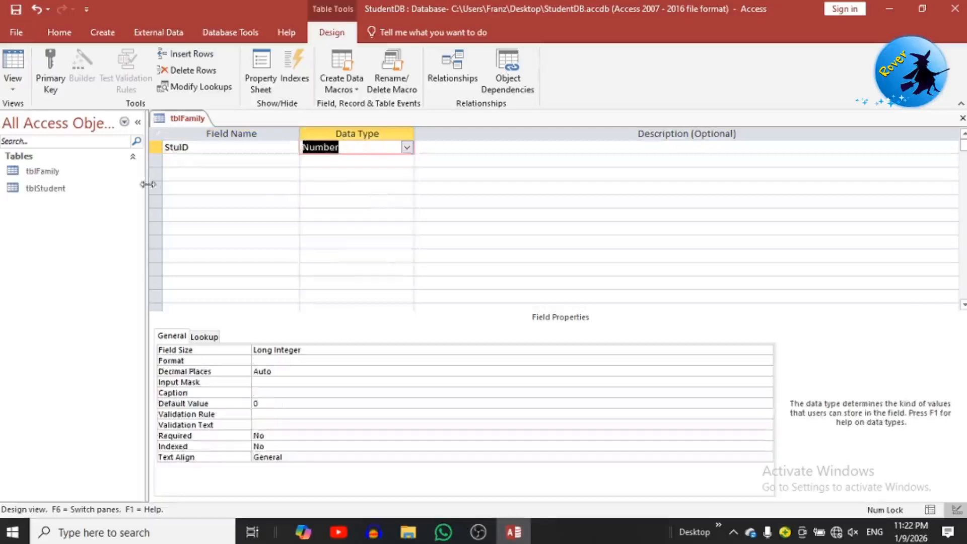
Step: Add Short Text fields StuFamMem, StuFamName, StuFamJob and StuFamContact
left_click(183, 160)
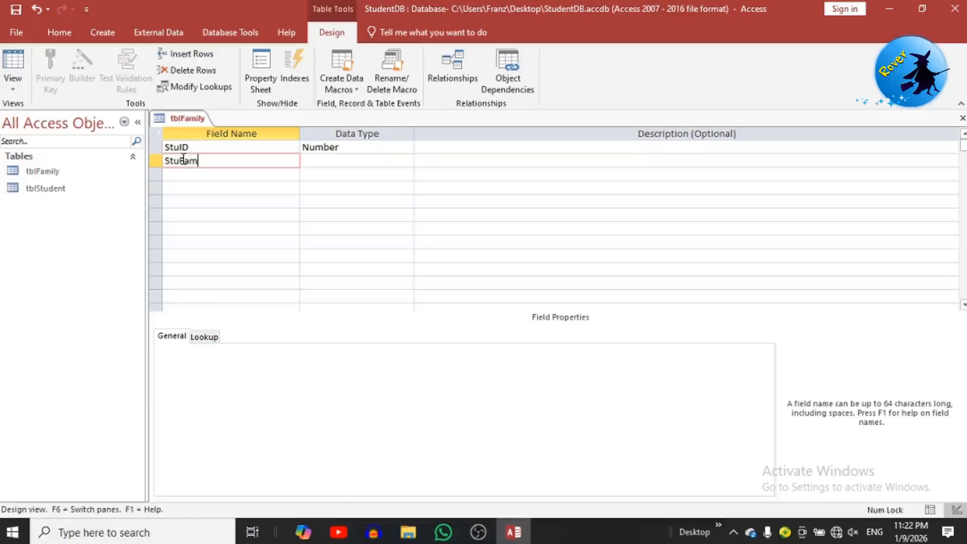
type("em")
left_click(346, 159)
left_click(248, 177)
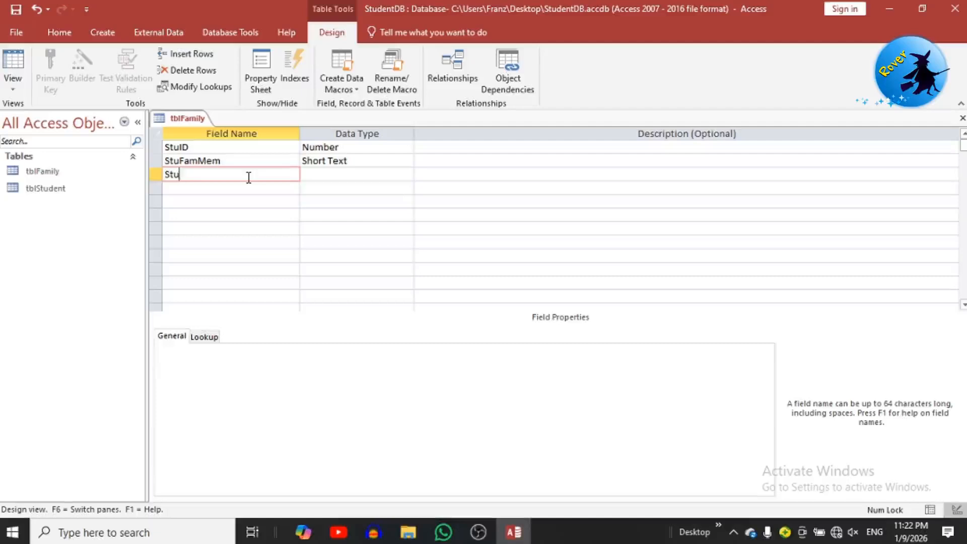
type("StuFamName")
left_click(342, 174)
left_click(265, 187)
type("StuFam")
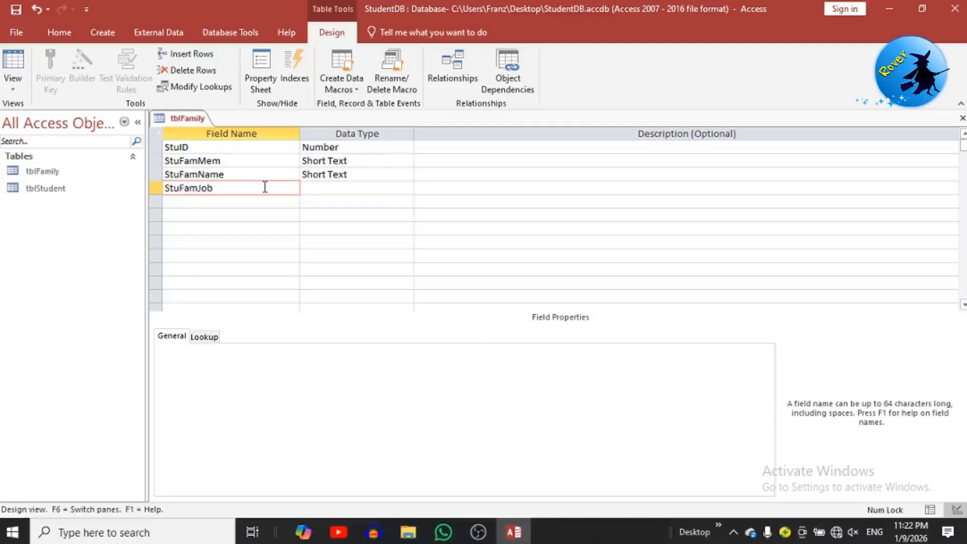
left_click(325, 187)
left_click(200, 199)
type("Stu")
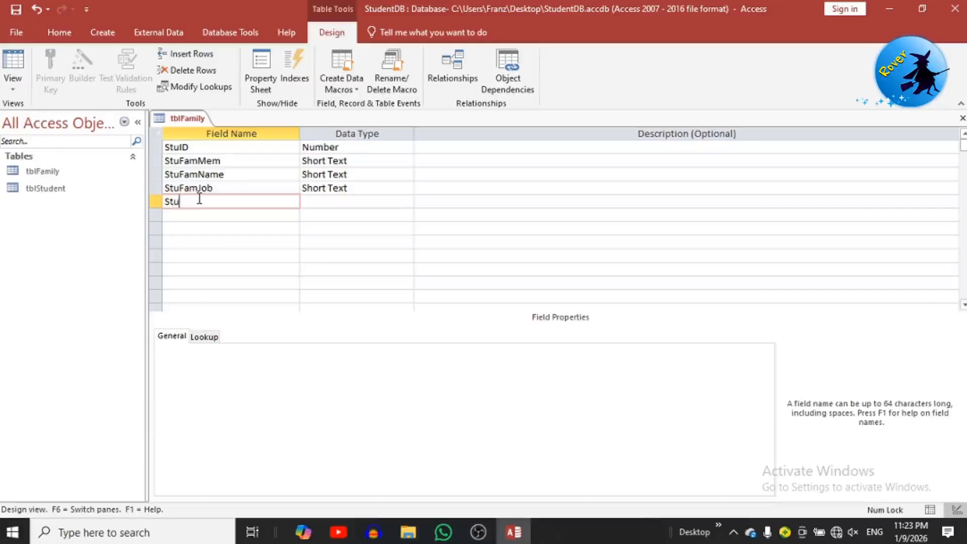
type("FamContact")
left_click(334, 201)
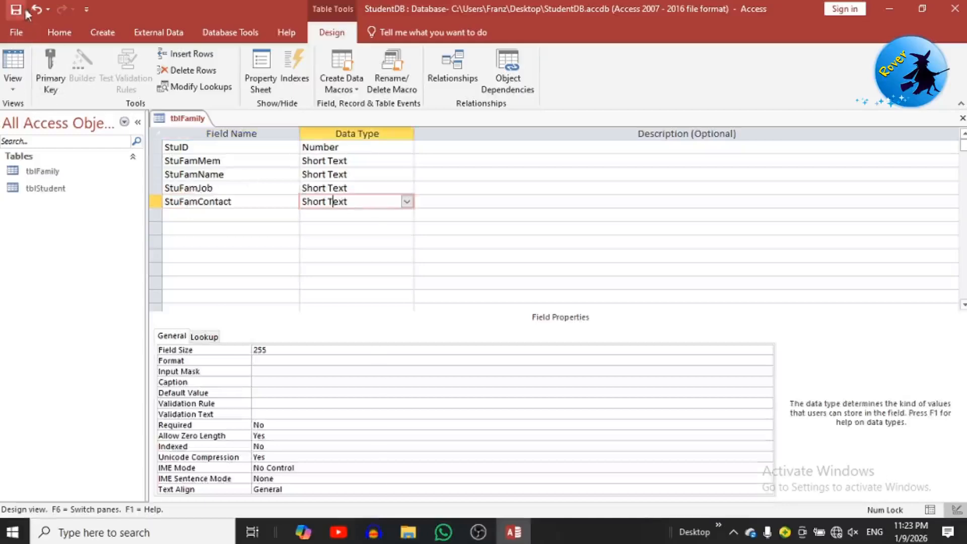
Step: Switch tblFamily to Datasheet View and close the table
left_click(20, 65)
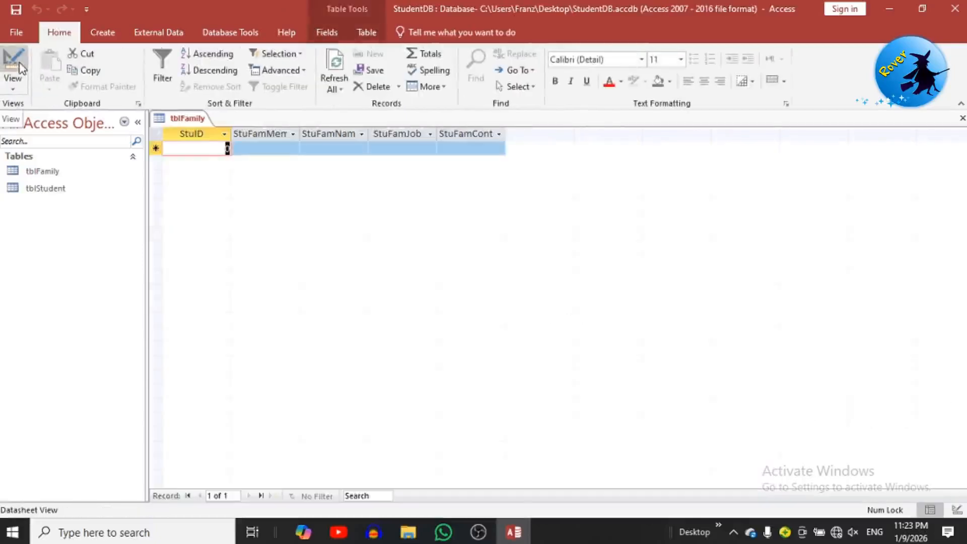
right_click(187, 120)
left_click(203, 140)
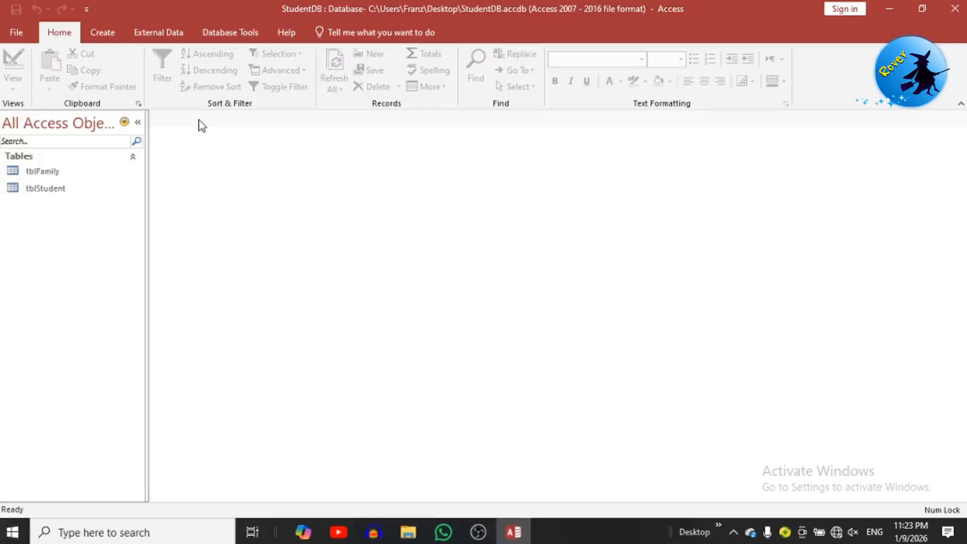
left_click(217, 34)
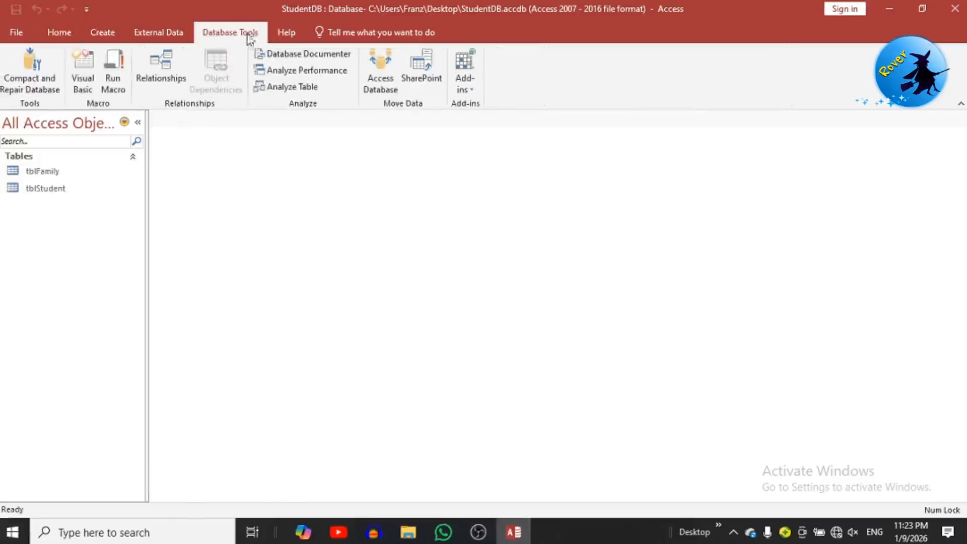
Step: Add tblFamily and tblStudent to the Relationships window and arrange them side by side
left_click(162, 68)
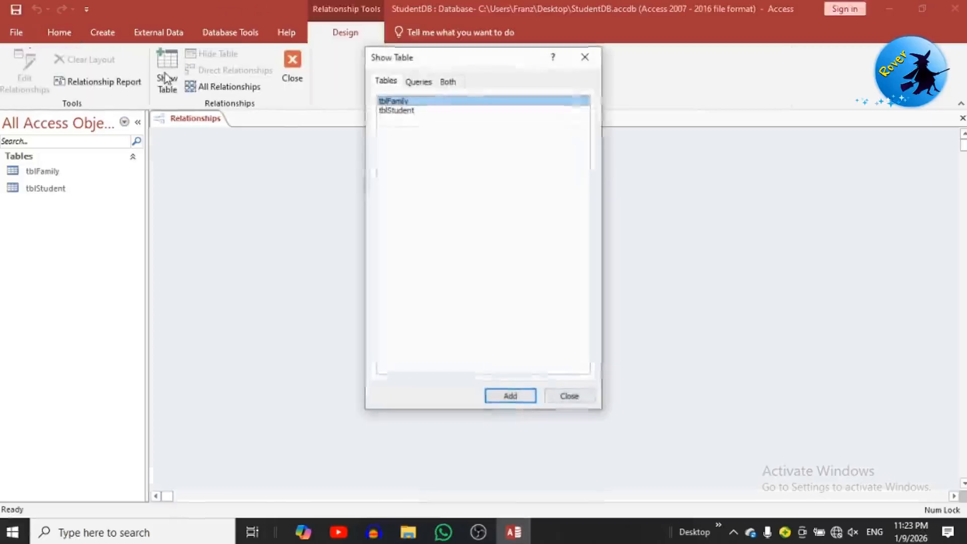
left_click(524, 397)
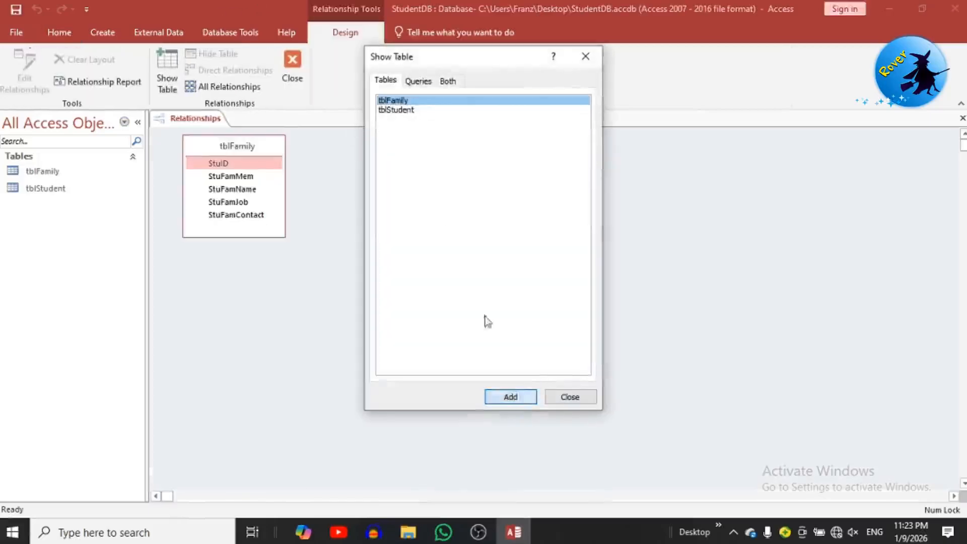
left_click(396, 110)
left_click(511, 396)
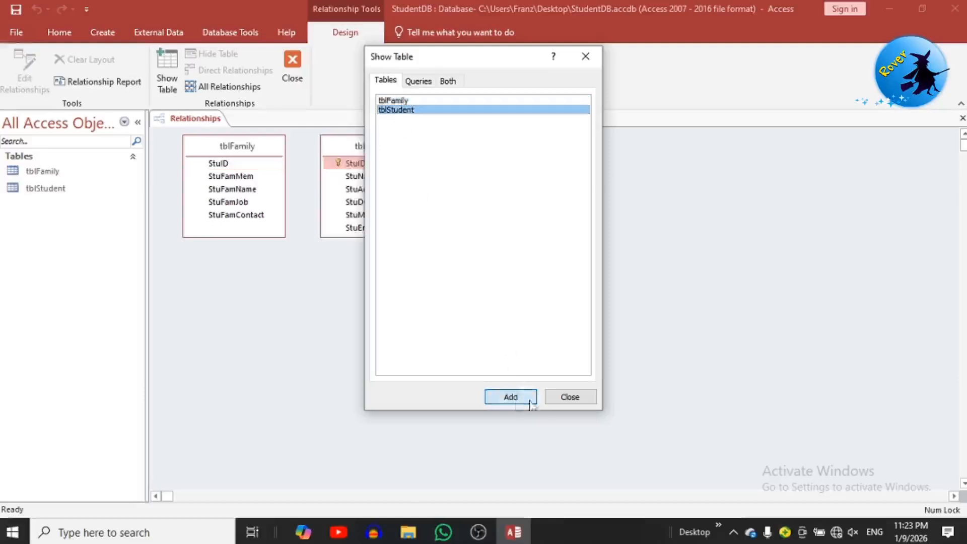
key("Escape")
left_click_drag(257, 153, 584, 198)
Step: Join the two StuID fields with referential integrity, cascade updates and cascade deletes
left_click(377, 165)
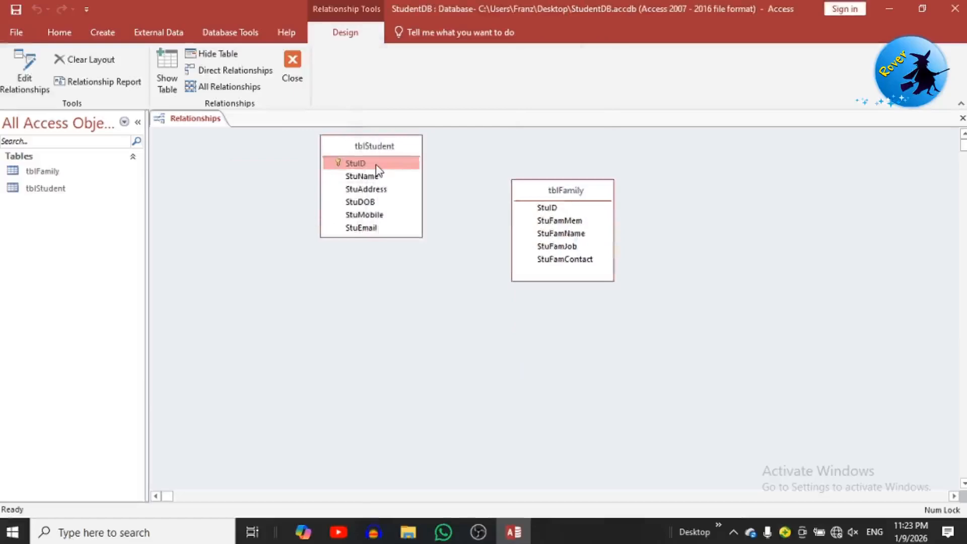
left_click_drag(388, 168, 546, 208)
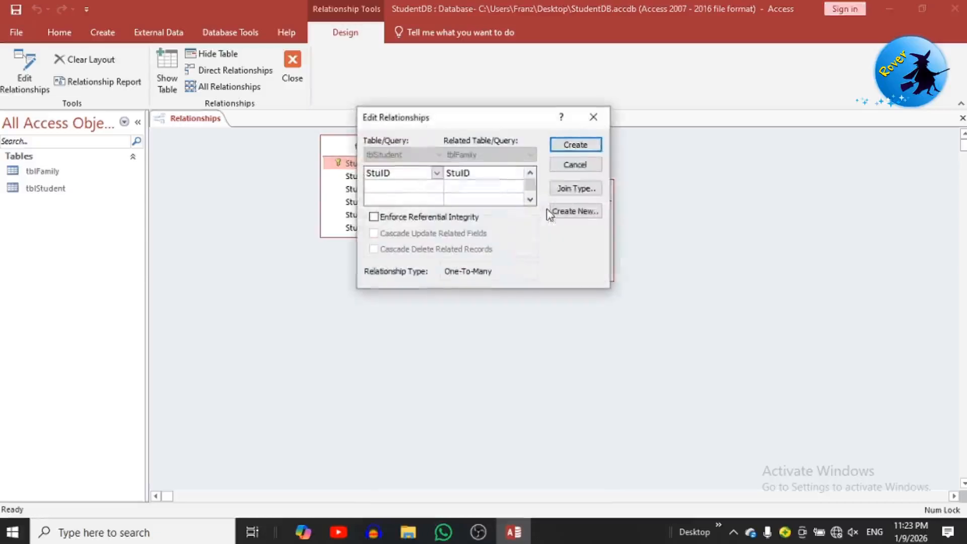
left_click(374, 216)
left_click(374, 233)
left_click(373, 249)
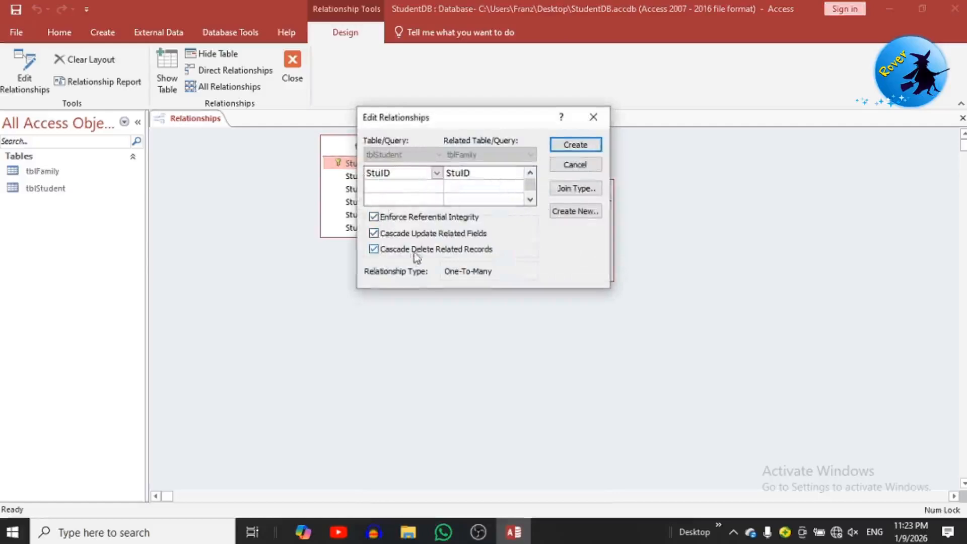
left_click(575, 145)
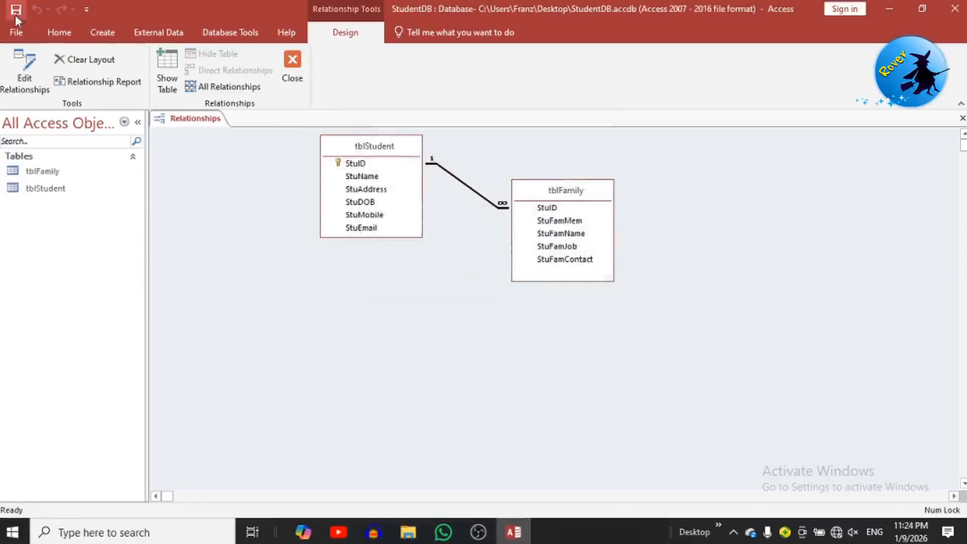
left_click(291, 66)
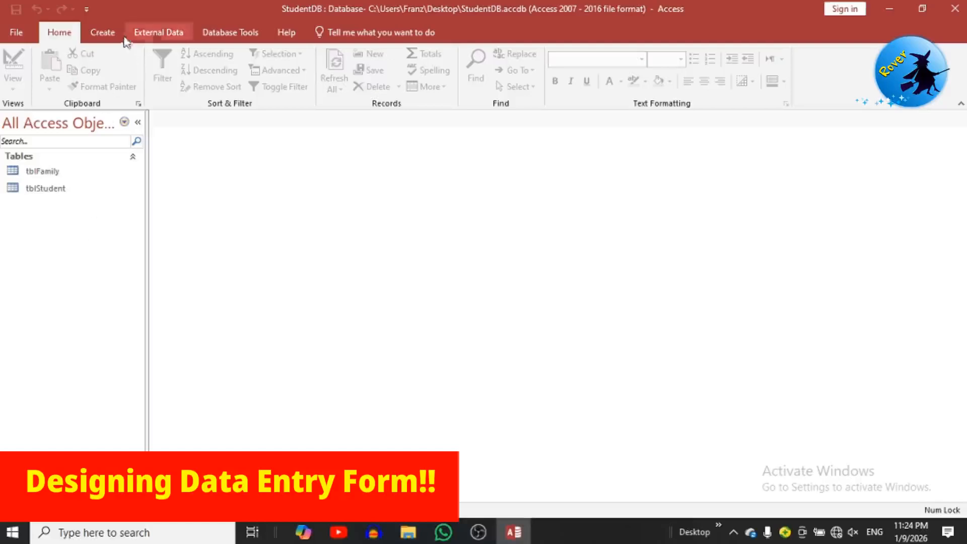
Step: Create a blank form, save it as frmStudent, and open it in Design View
left_click(105, 33)
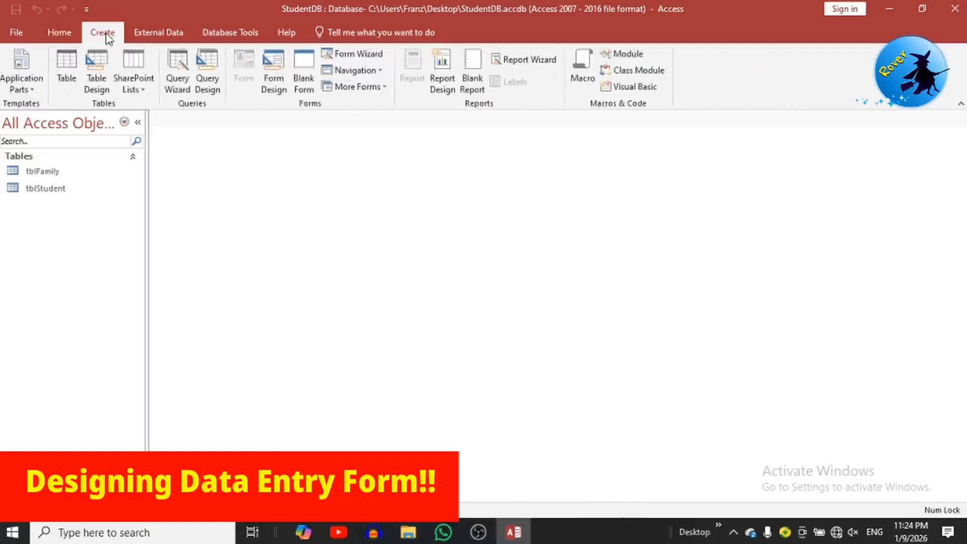
left_click(303, 75)
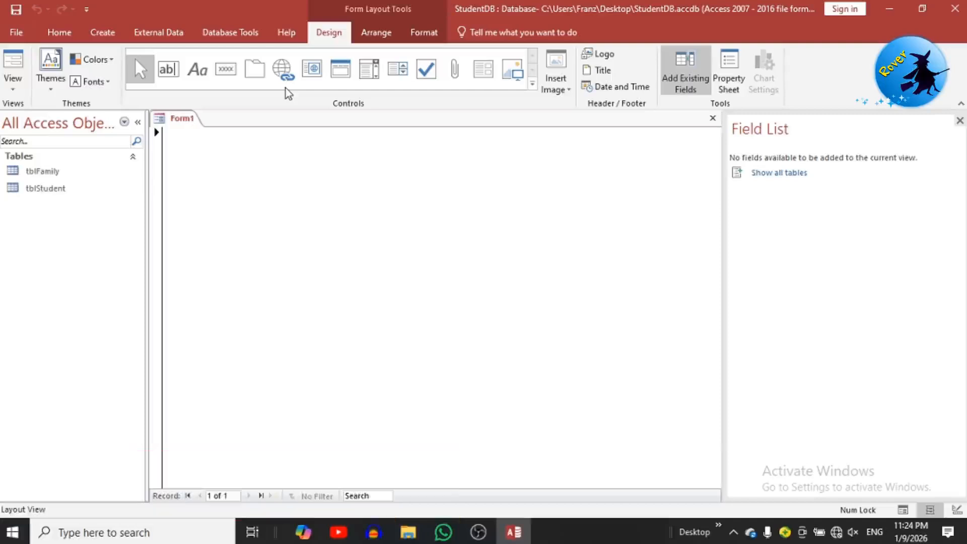
key("ctrl+s")
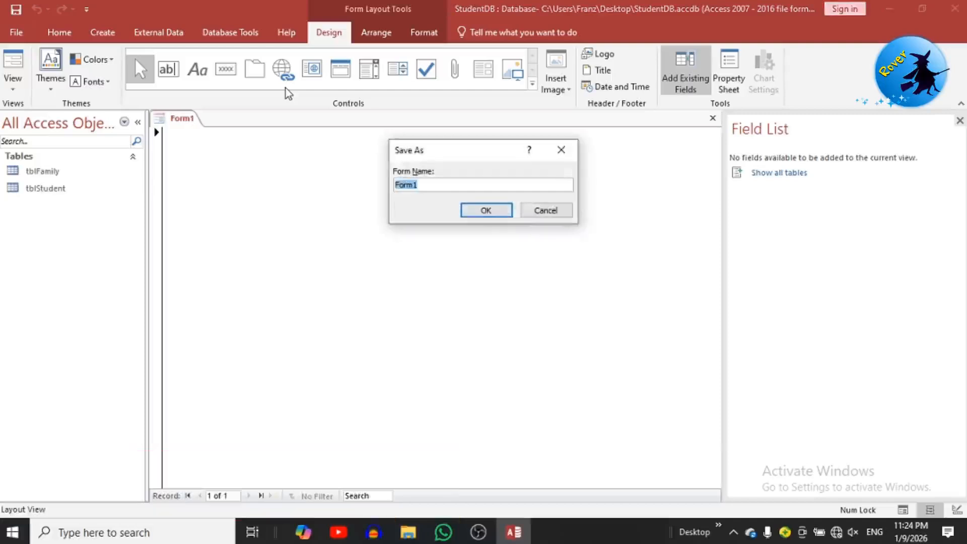
type("frmStudent")
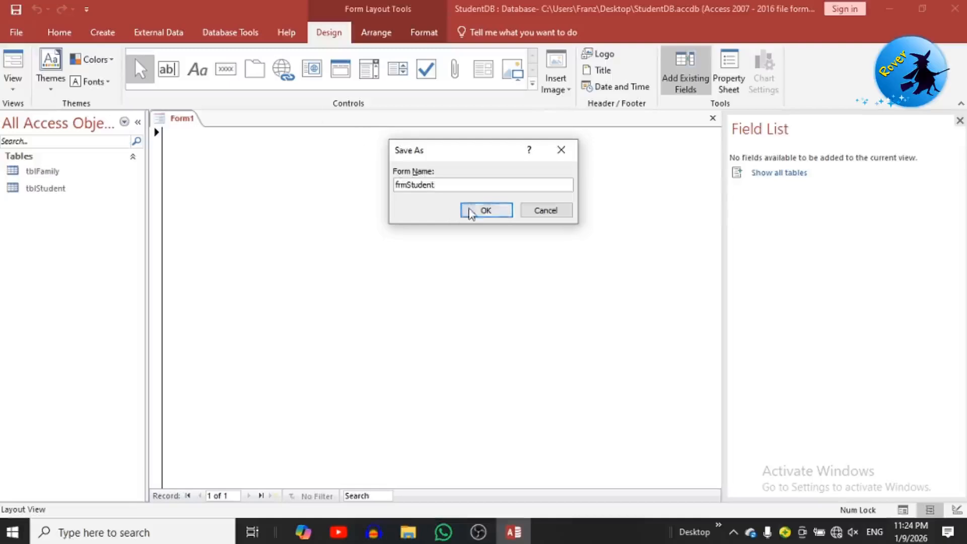
left_click(471, 210)
right_click(395, 255)
left_click(426, 293)
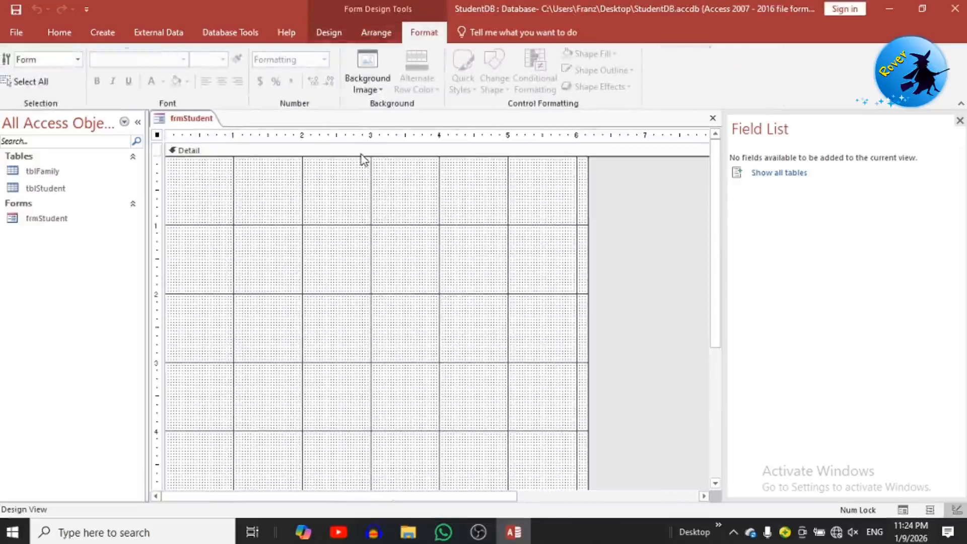
Step: Add a form header and footer, make the header taller, and fill it dark blue
left_click(361, 154)
right_click(361, 158)
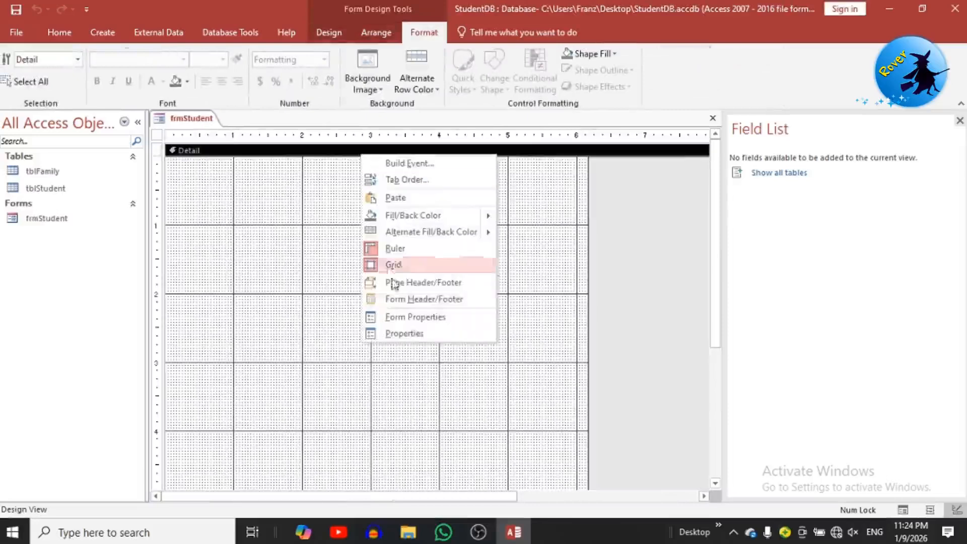
left_click(413, 300)
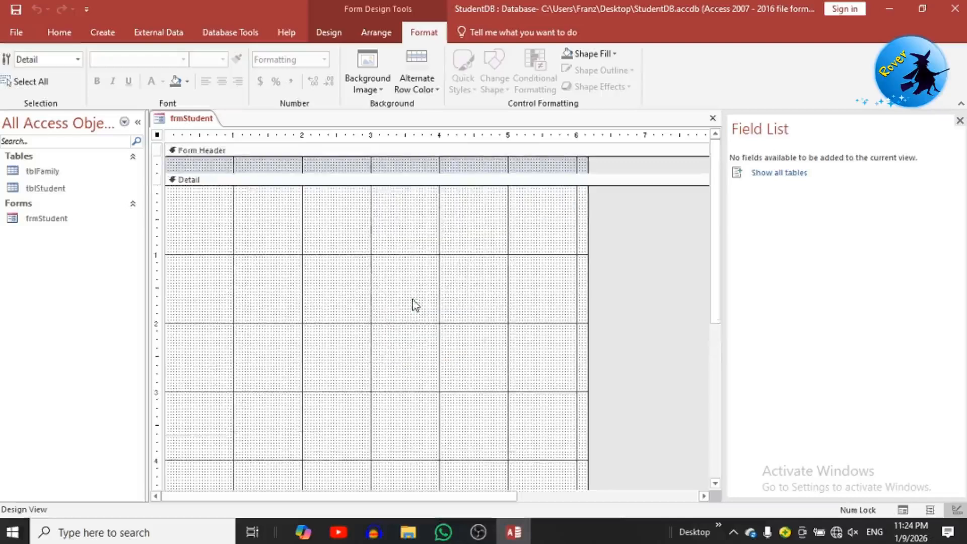
left_click_drag(380, 190, 380, 199)
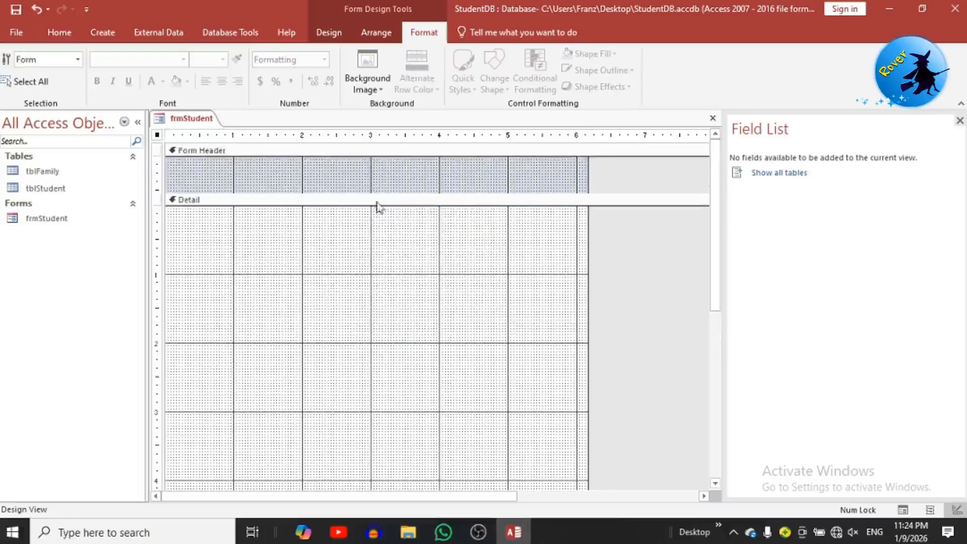
left_click(373, 190)
right_click(375, 187)
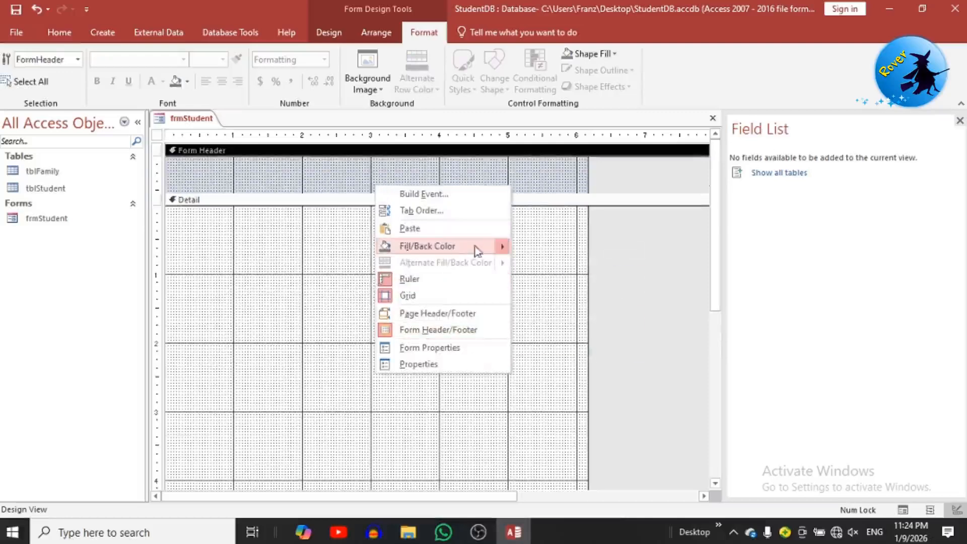
mouse_move(502, 247)
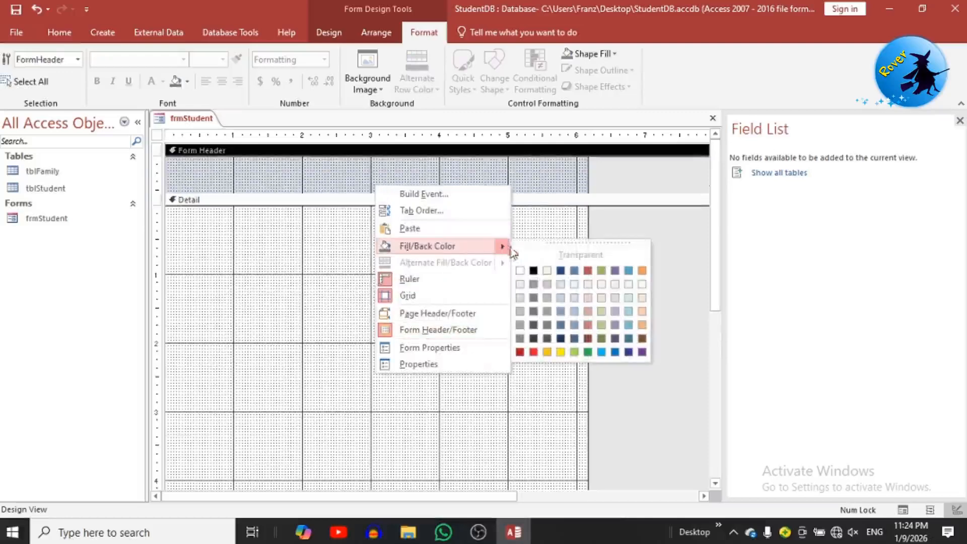
left_click(641, 353)
right_click(322, 178)
Step: Add a STUDENT DATABASE title label in the header and make its text white
left_click(328, 34)
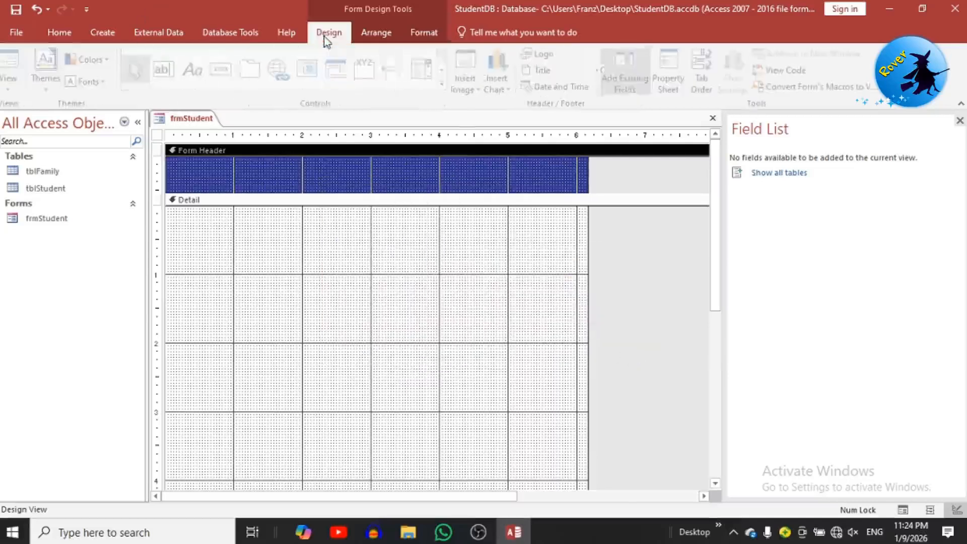
left_click(198, 69)
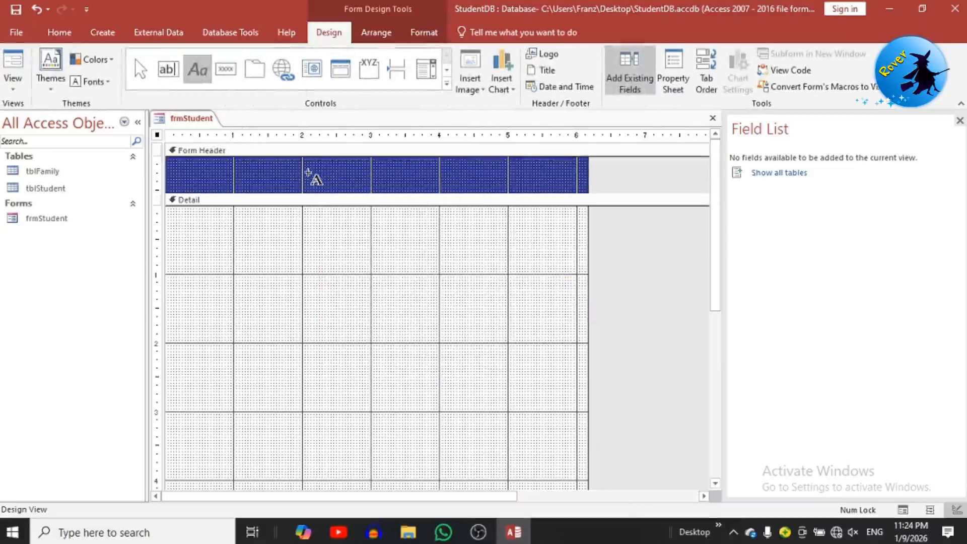
left_click(403, 187)
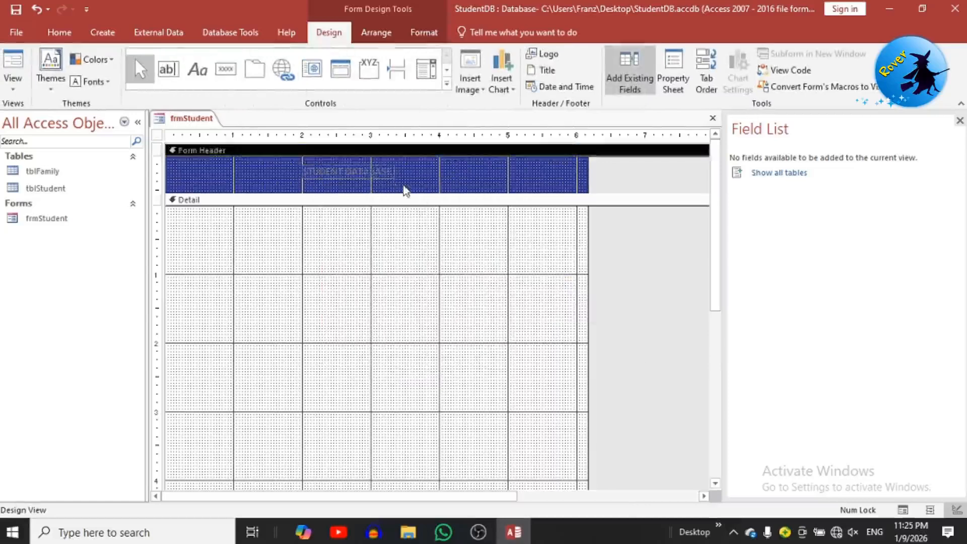
left_click(373, 174)
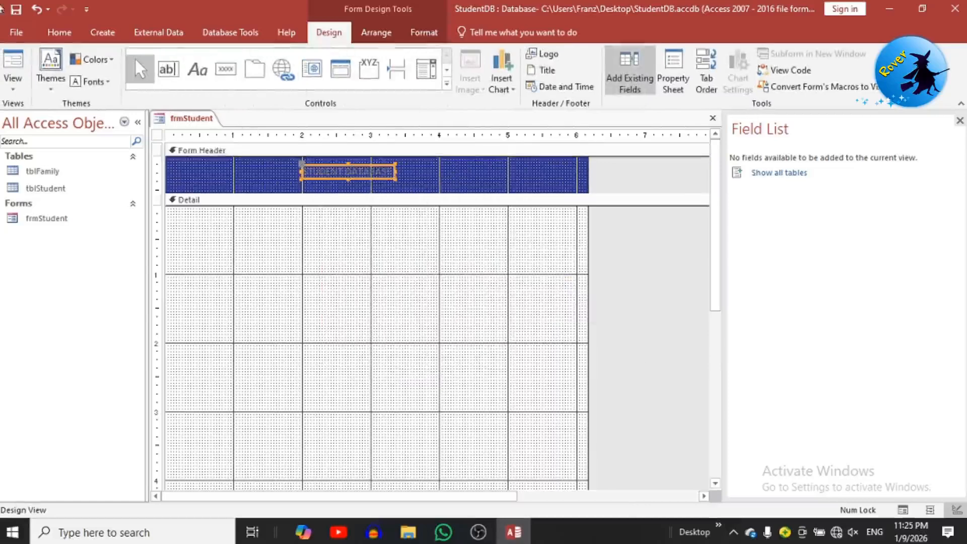
left_click(54, 32)
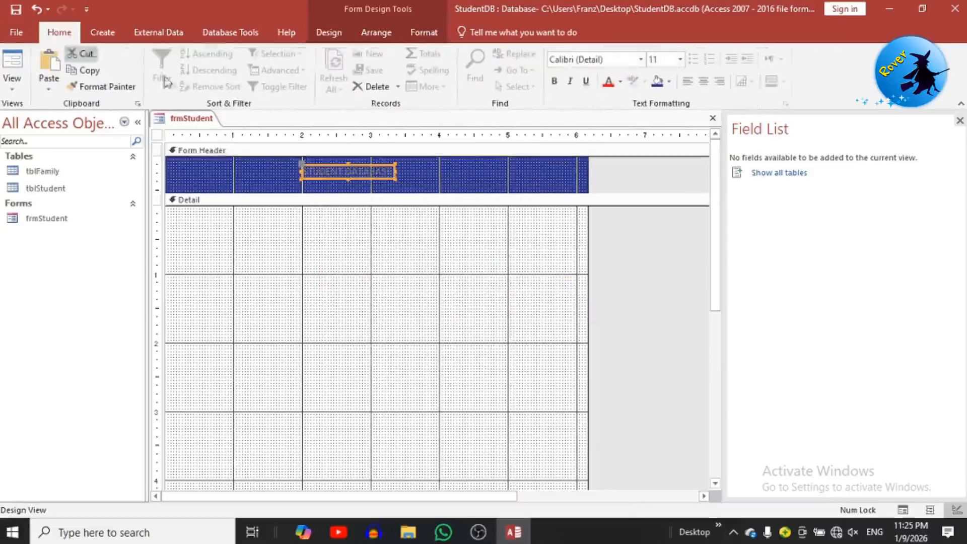
left_click(621, 81)
left_click(610, 131)
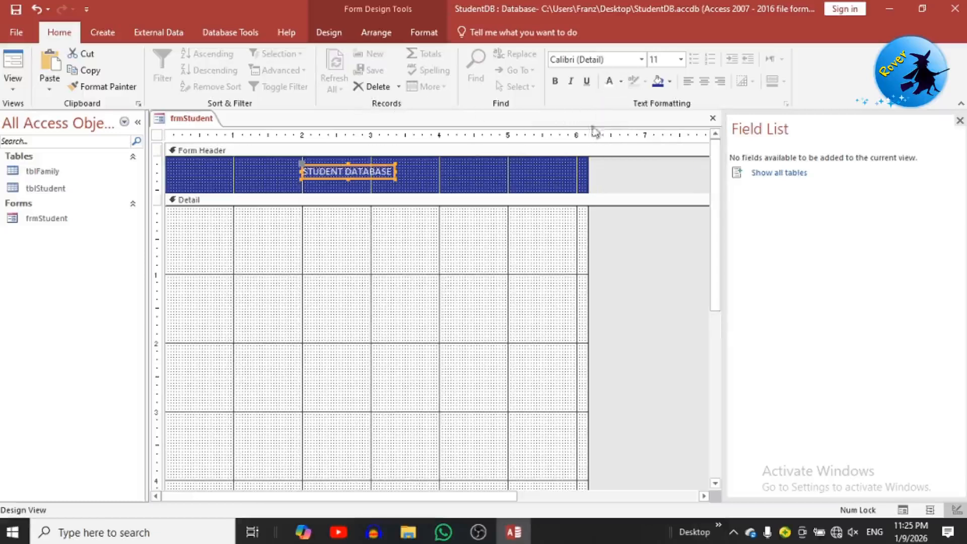
left_click(367, 254)
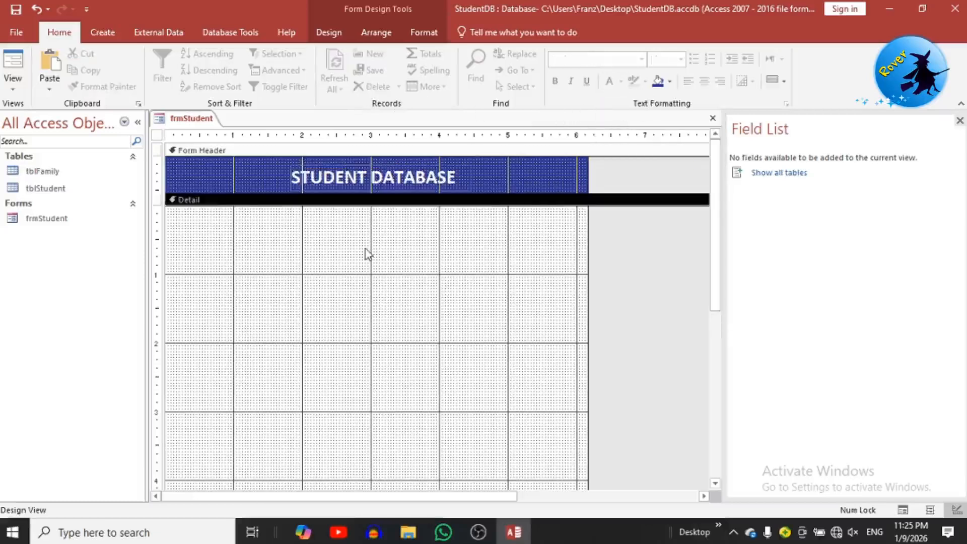
left_click(329, 33)
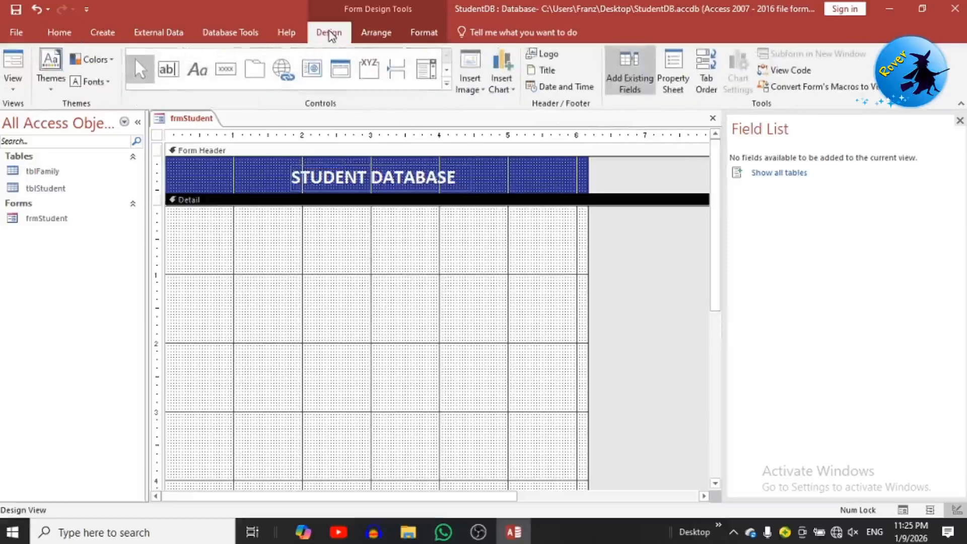
Step: Draw a tab control across the form's Detail section
left_click(253, 74)
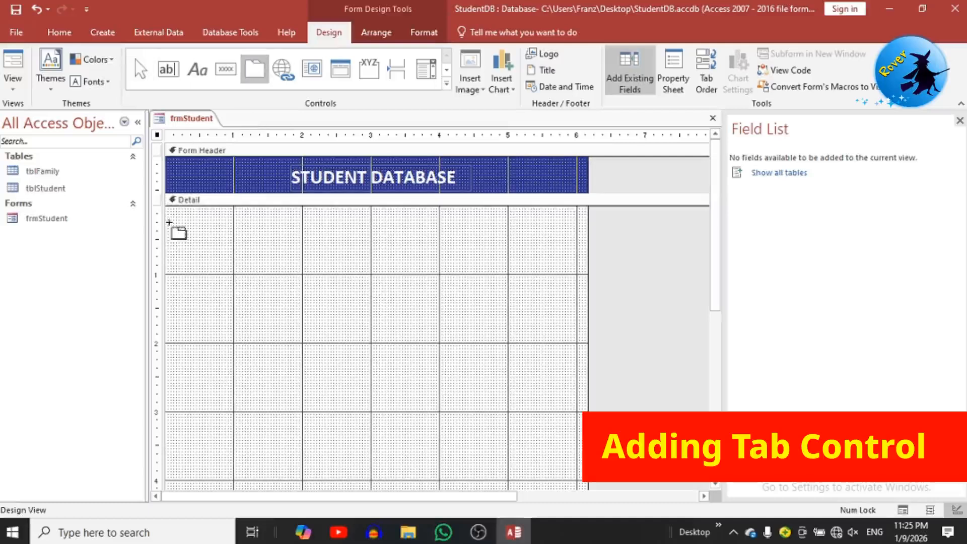
mouse_move(171, 220)
left_mouse_down()
mouse_move(492, 433)
mouse_move(570, 453)
mouse_move(572, 466)
mouse_move(567, 456)
left_mouse_up()
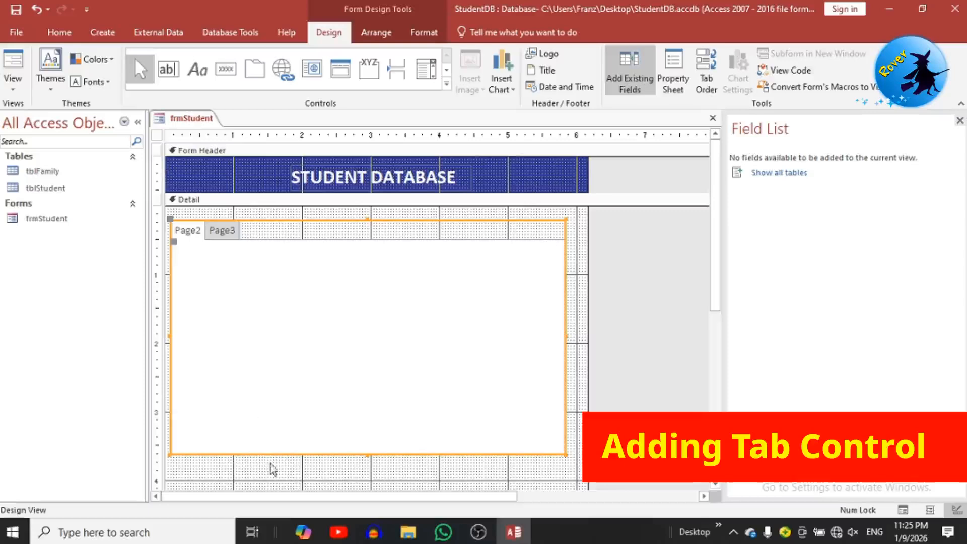
left_click(289, 471)
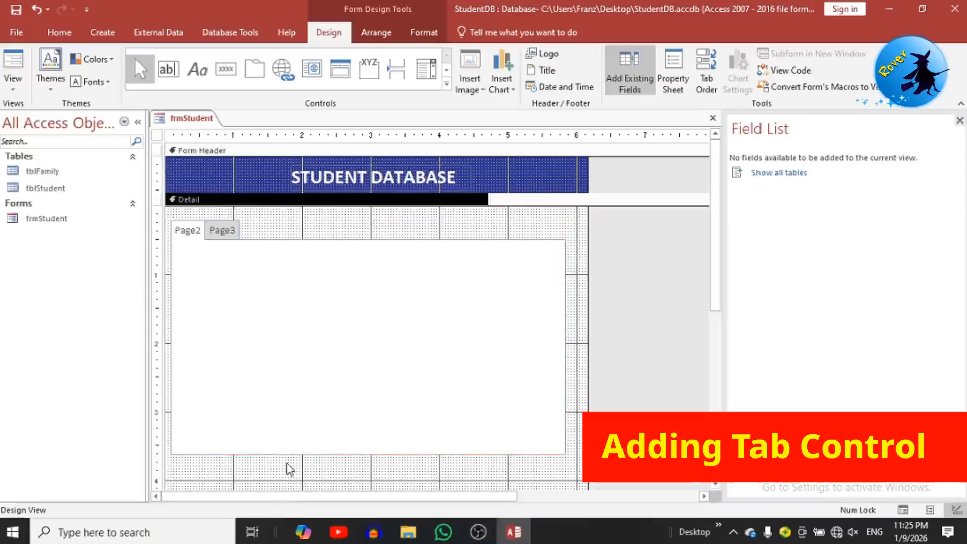
Step: Set the form's Record Source to tblStudent in the Property Sheet
left_click(157, 135)
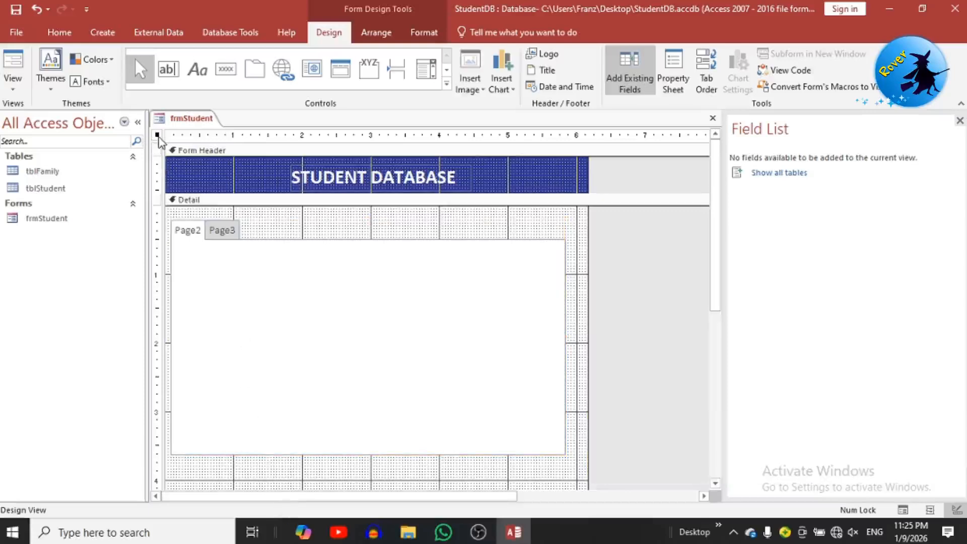
right_click(160, 142)
left_click(203, 258)
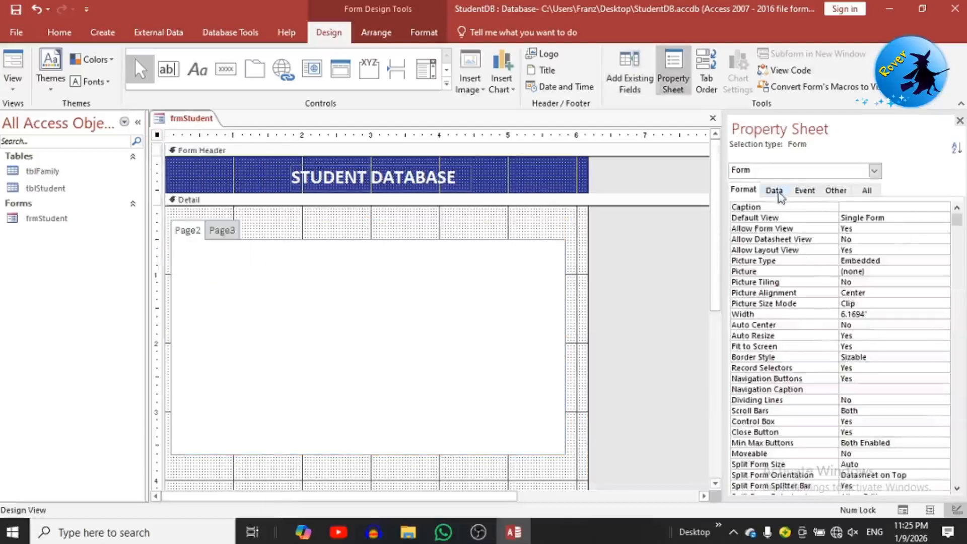
left_click(774, 189)
left_click(944, 207)
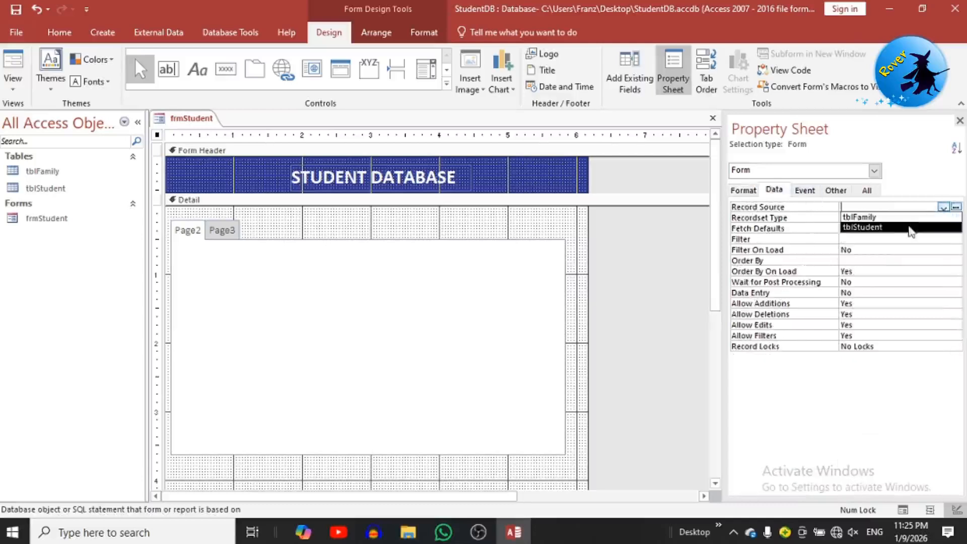
left_click(906, 230)
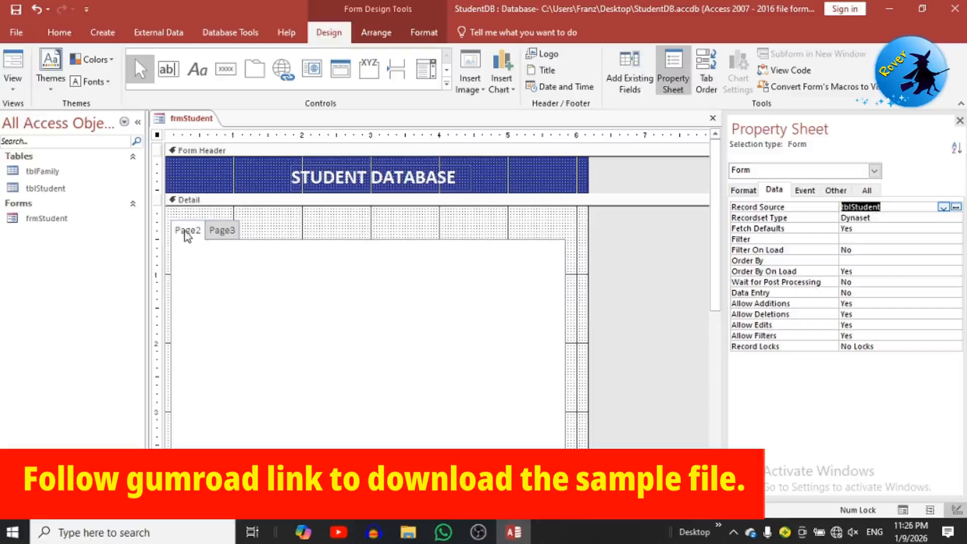
Step: Rename Page2 to Student Basic Info
left_click(831, 208)
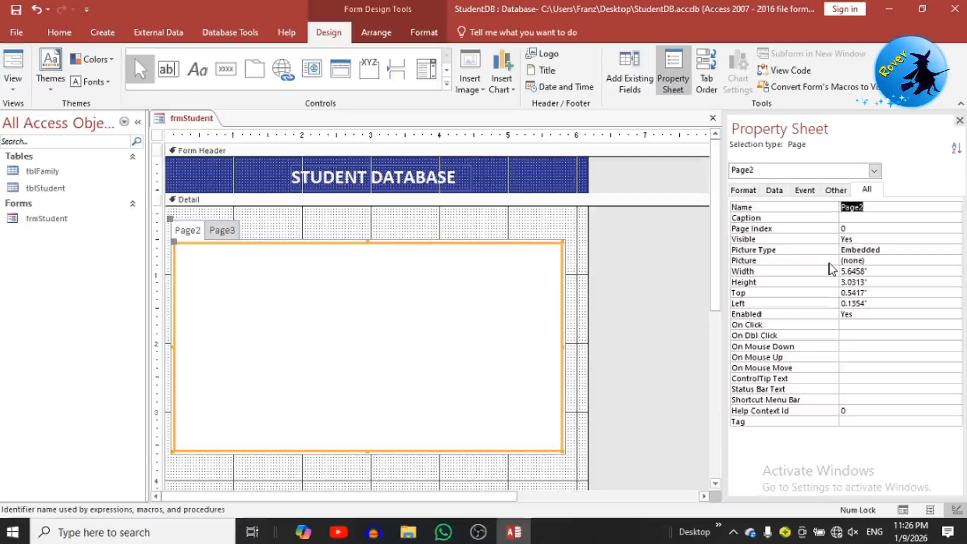
type("Student Basic Info")
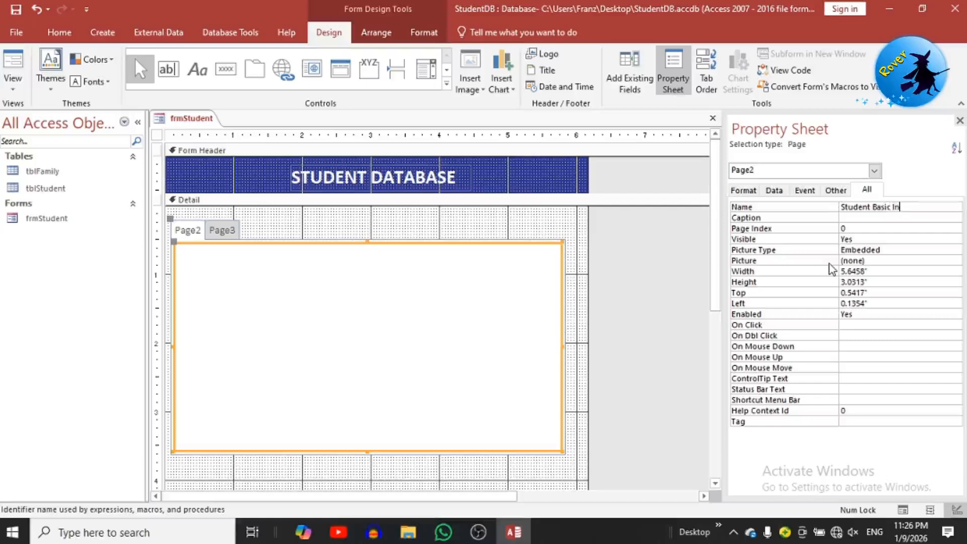
left_click(395, 283)
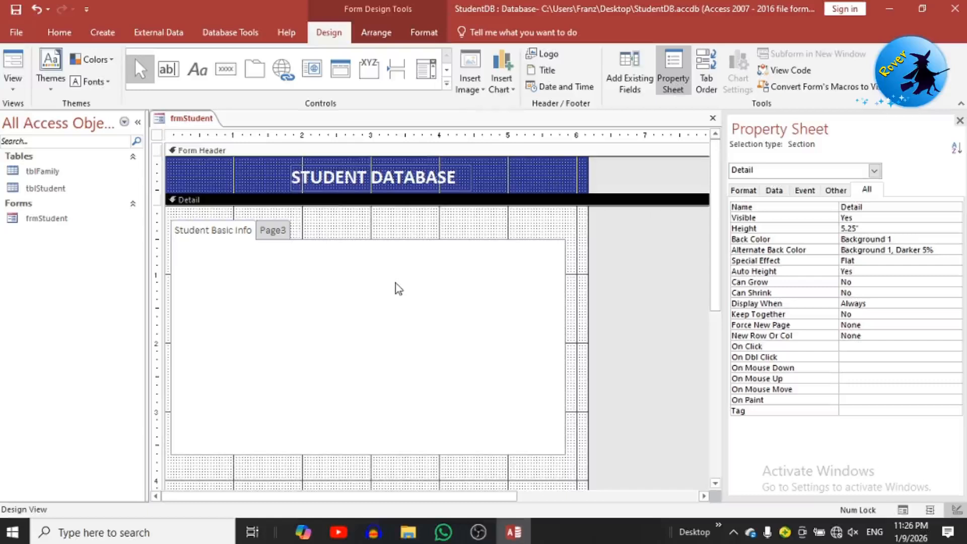
Step: Rename Page3 to Student Family Info
left_click(282, 230)
left_click(285, 255)
left_click(285, 235)
left_click(281, 236)
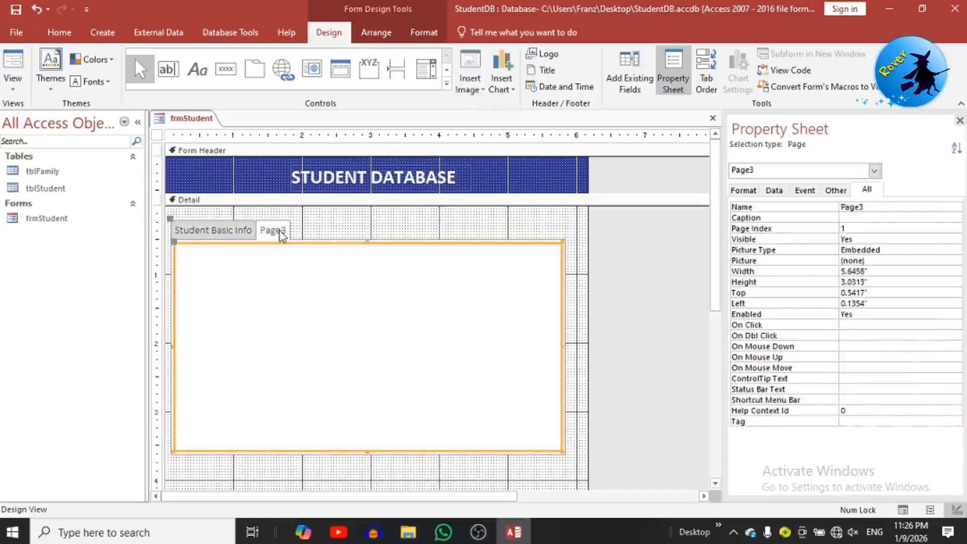
left_click_drag(877, 208, 817, 210)
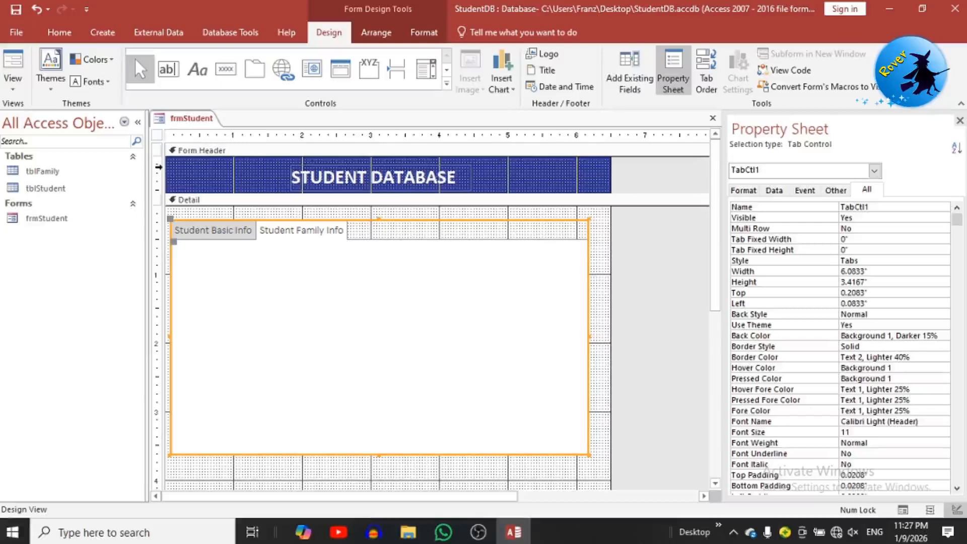
left_click(110, 33)
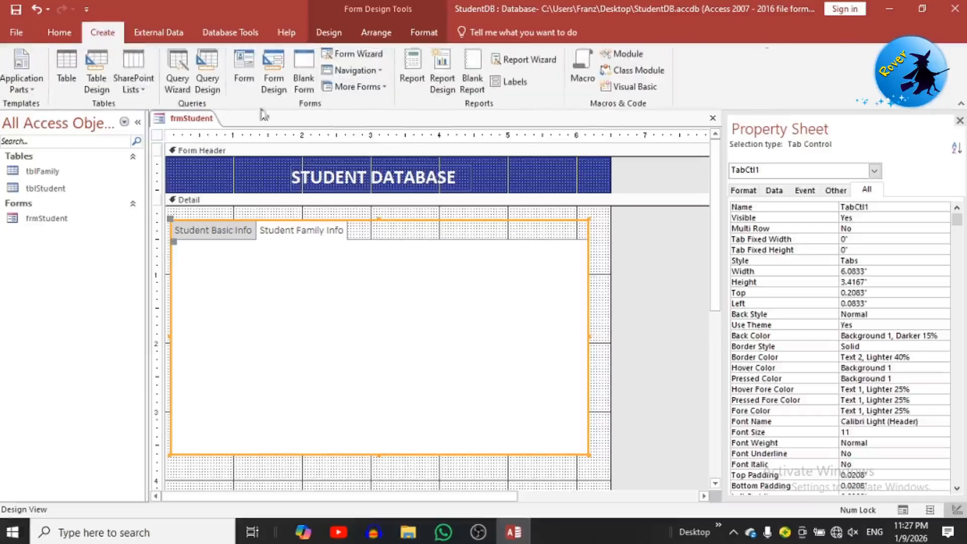
Step: Create a new blank form, switch it to Design View and save it as frmSub
left_click(304, 74)
right_click(283, 276)
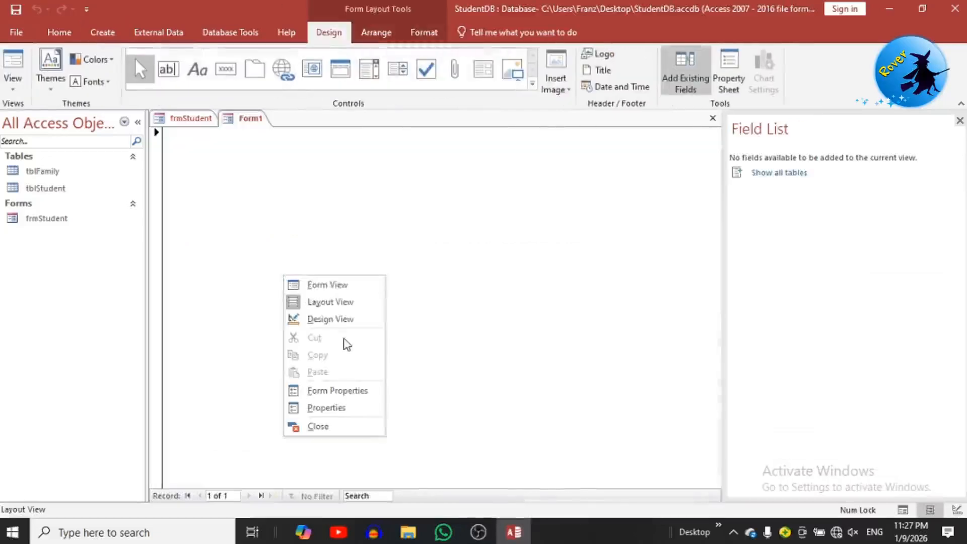
left_click(344, 322)
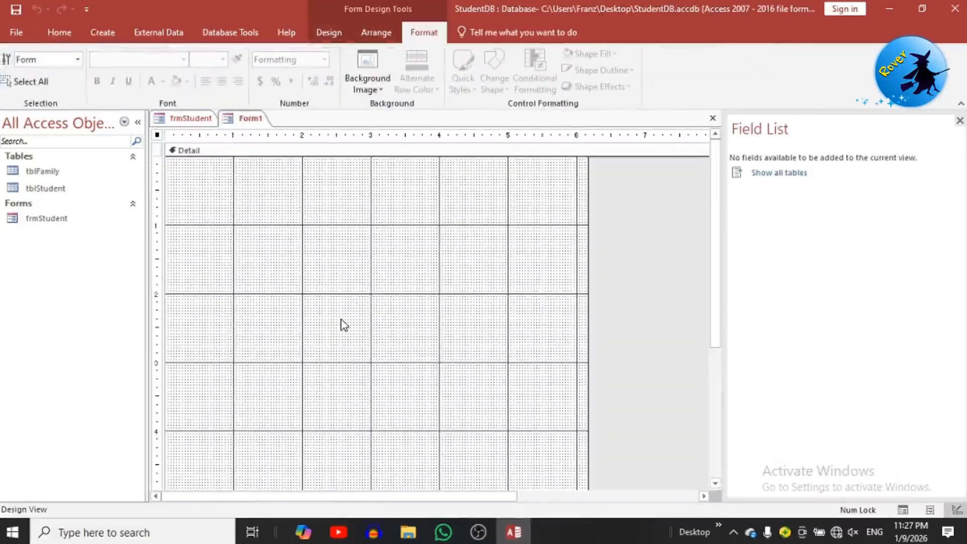
key("ctrl+s")
type("d")
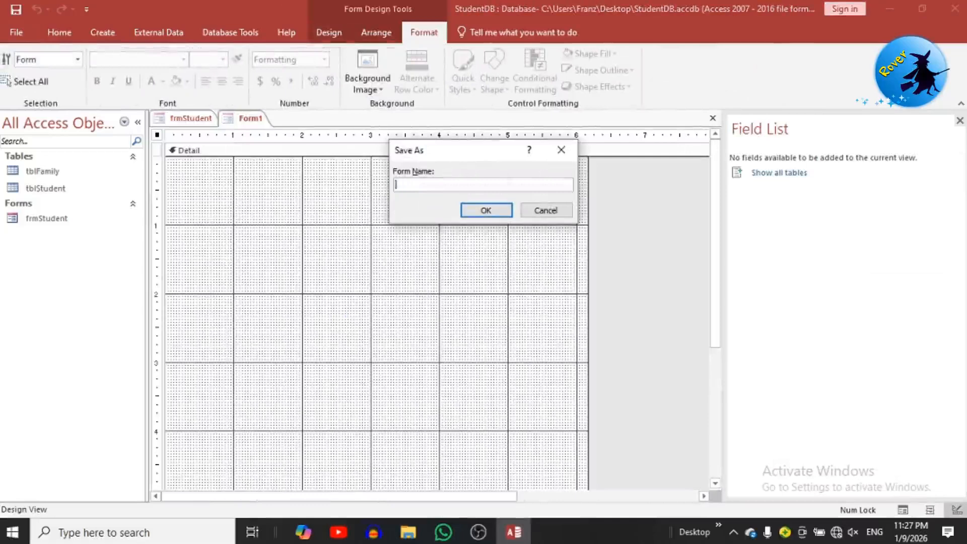
type("rmSub")
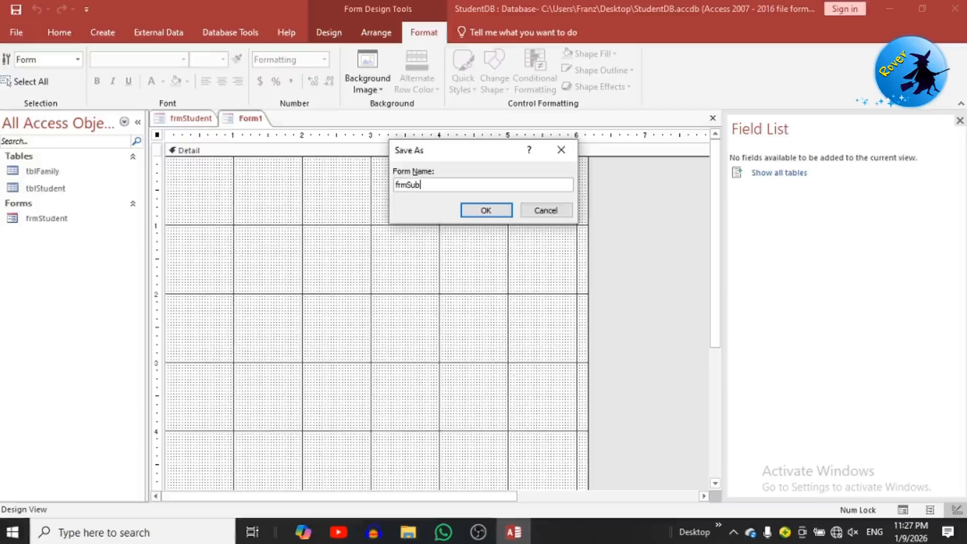
left_click(467, 211)
Step: Add Form Header/Footer sections to frmSub, enlarge the header, and open frmStudent in Form View
right_click(394, 151)
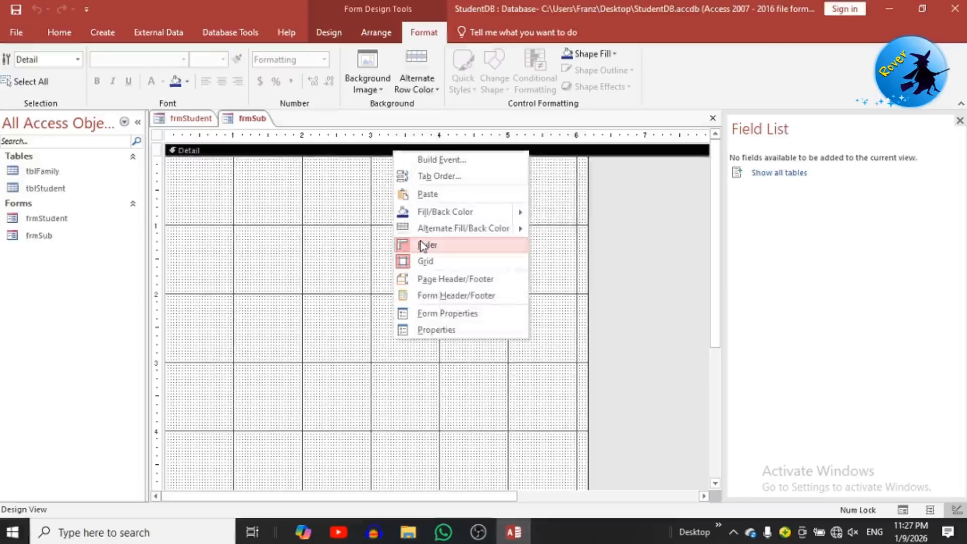
left_click(442, 296)
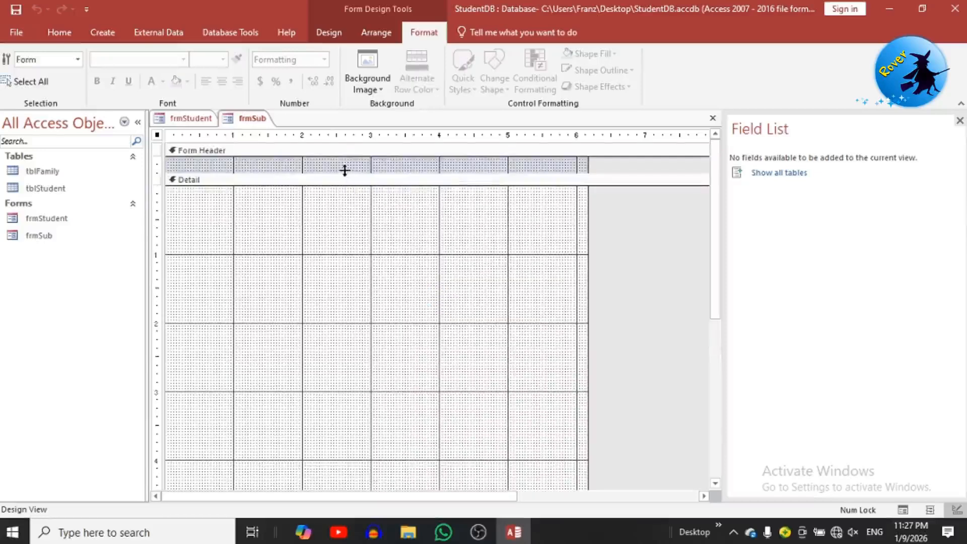
left_click_drag(344, 172, 341, 187)
left_click(277, 194)
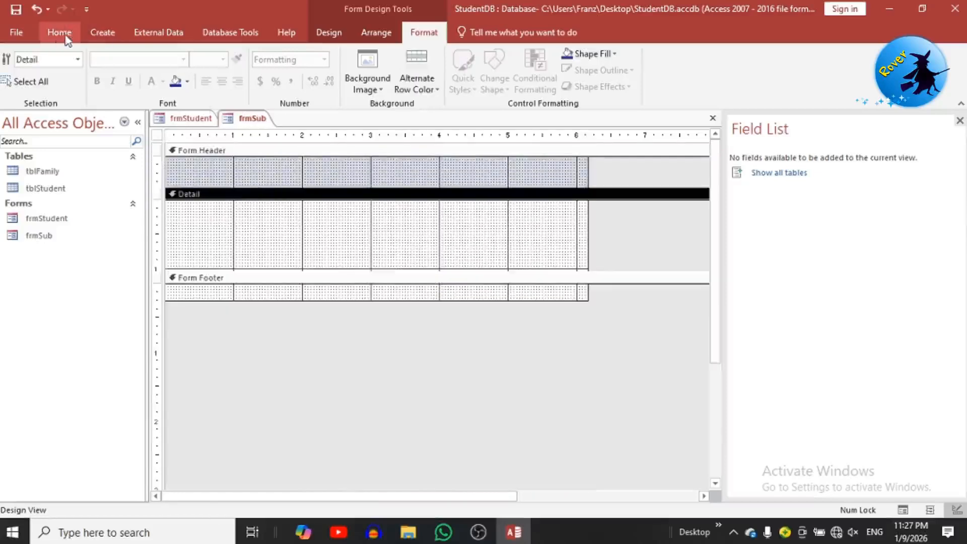
left_click(328, 33)
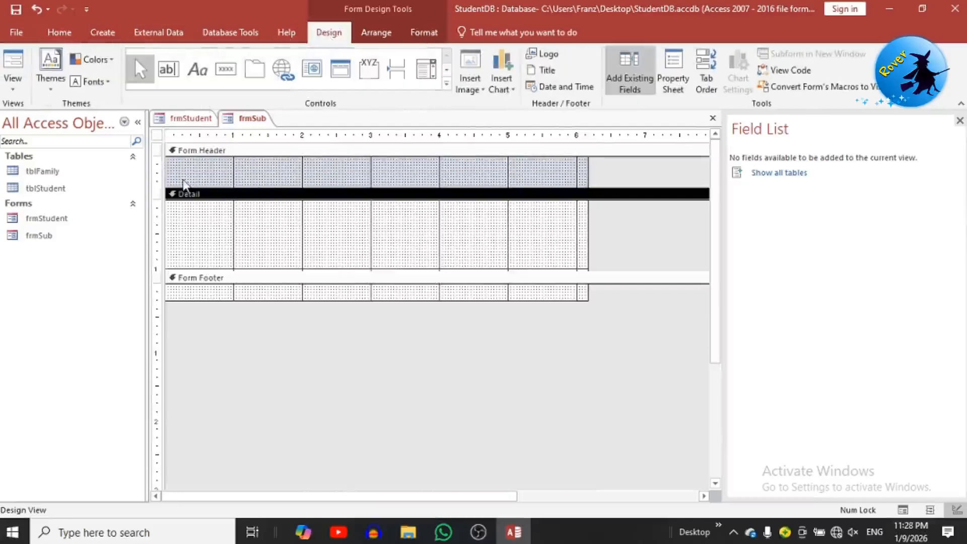
double_click(40, 219)
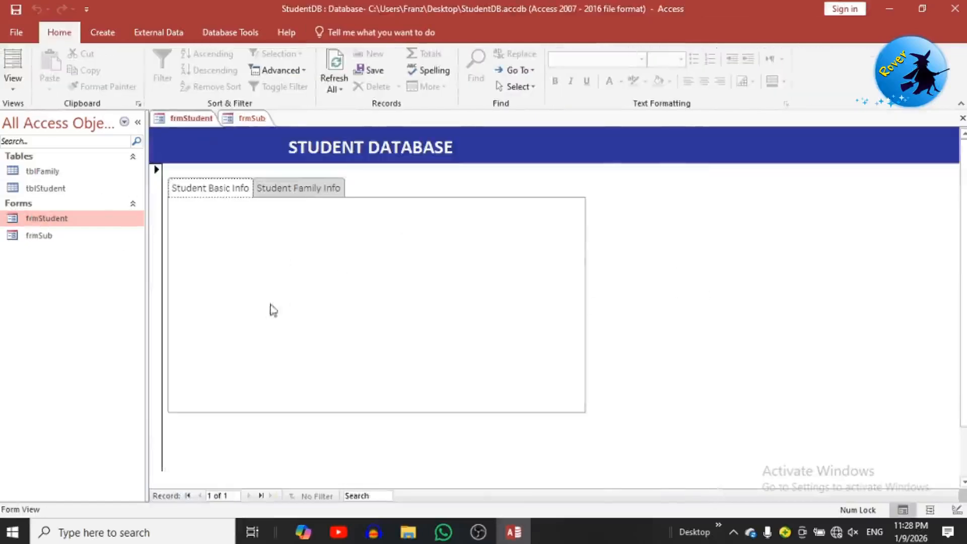
Step: Return frmStudent to Design View and draw a text box on the Student Basic Info page, shifted left
right_click(702, 274)
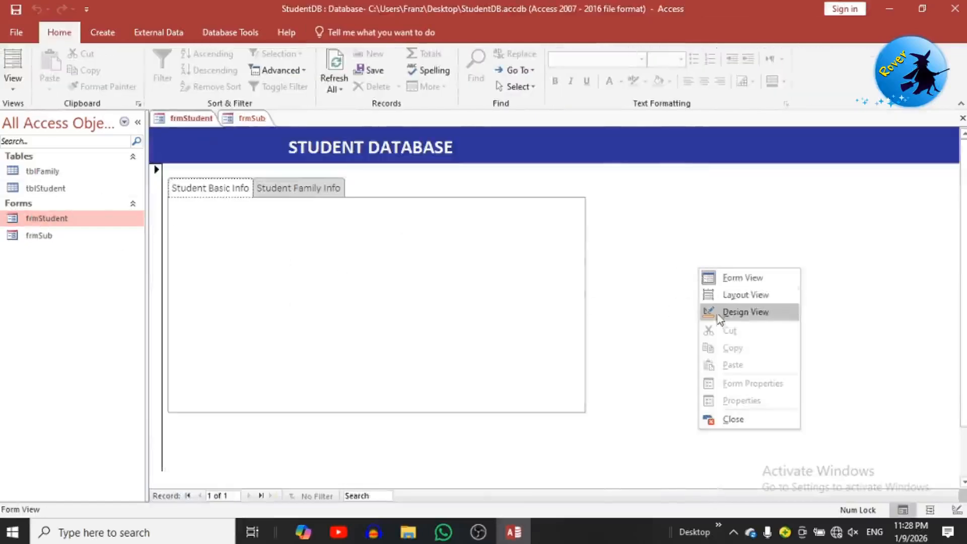
left_click(720, 312)
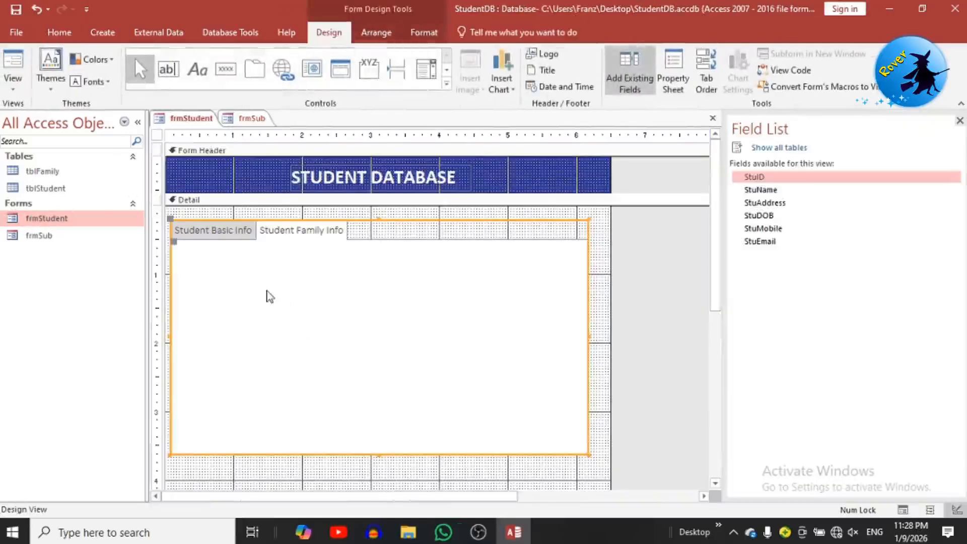
left_click(217, 232)
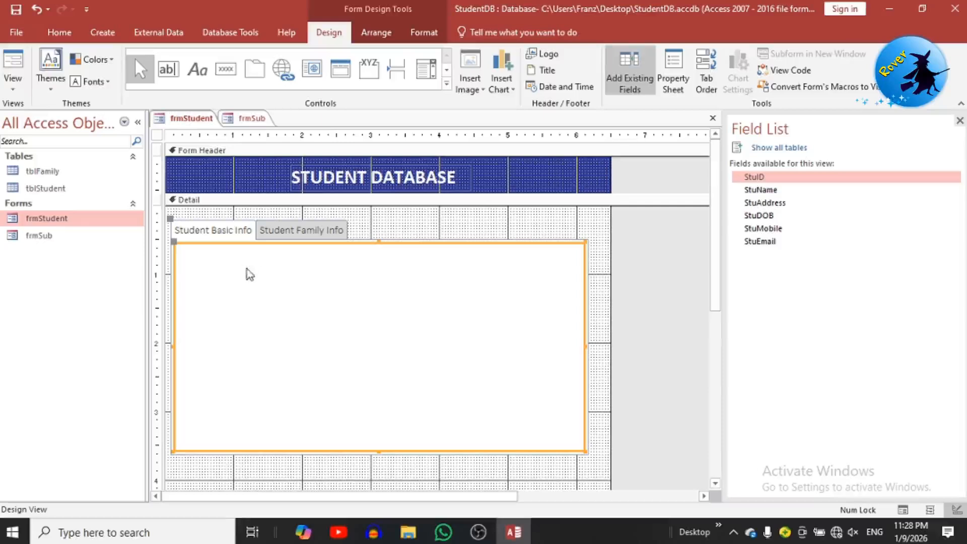
left_click(157, 71)
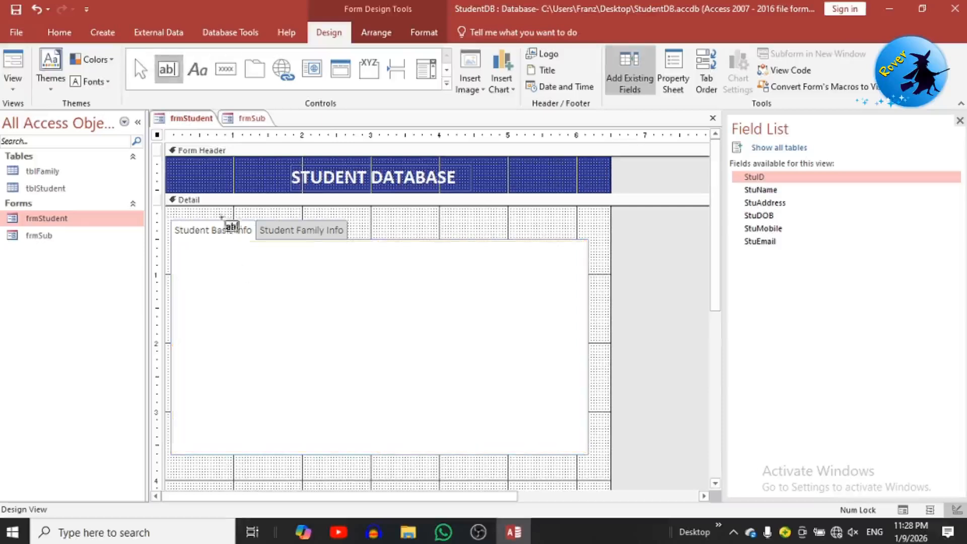
left_click_drag(345, 272, 513, 301)
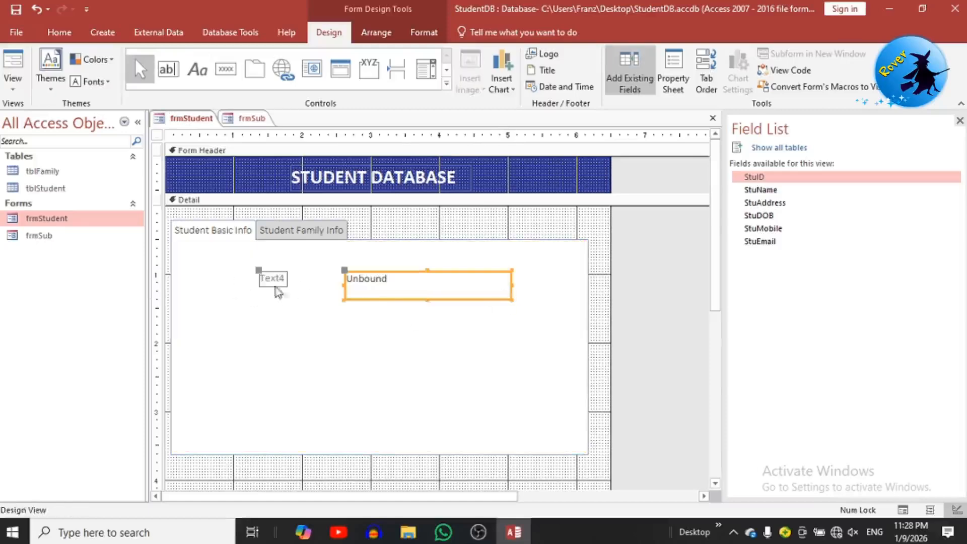
left_click_drag(385, 303, 352, 301)
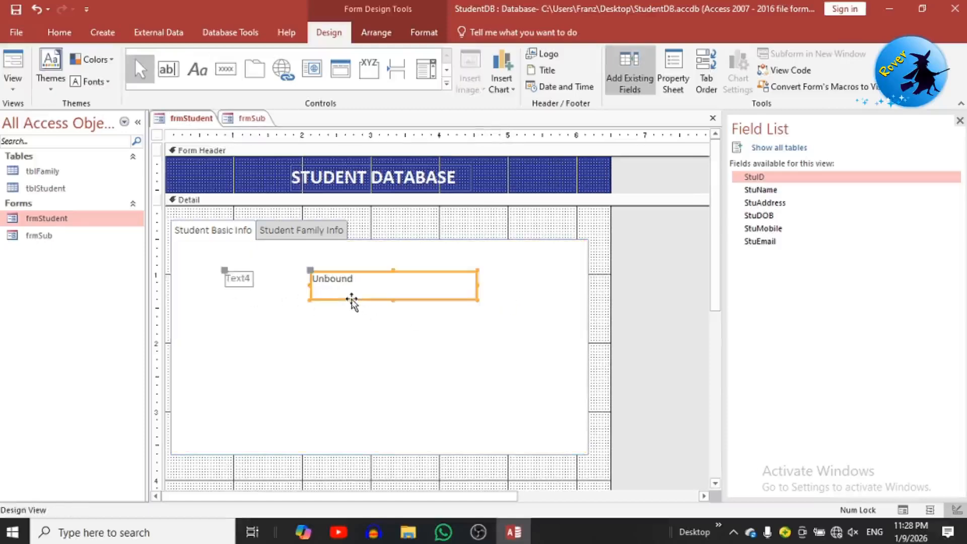
Step: Change the text box's Text4 label to read 'Student ID'
left_click(232, 281)
double_click(230, 277)
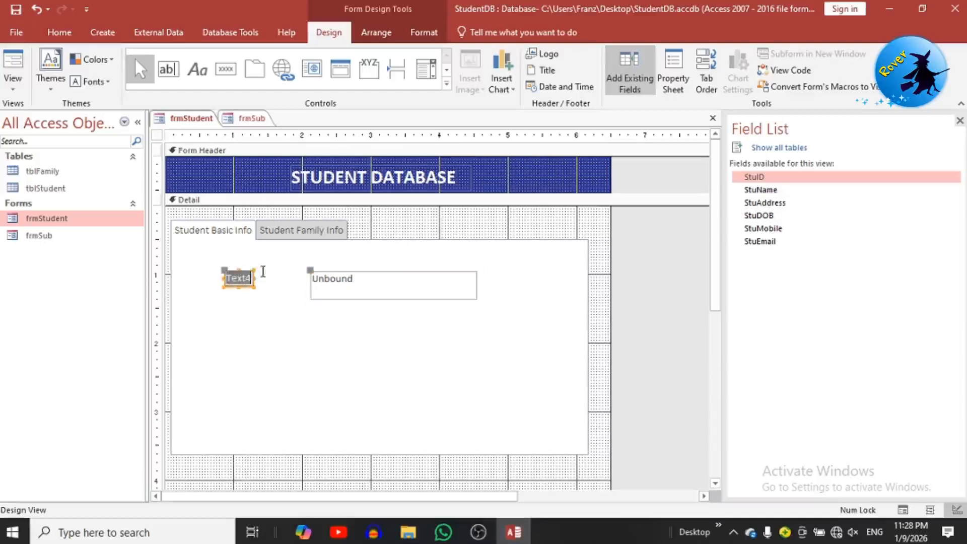
key("BackSpace")
type("Student ID")
left_click_drag(361, 306, 306, 263)
Step: Set the first text box's Control Source to StuID in its Data properties
right_click(389, 286)
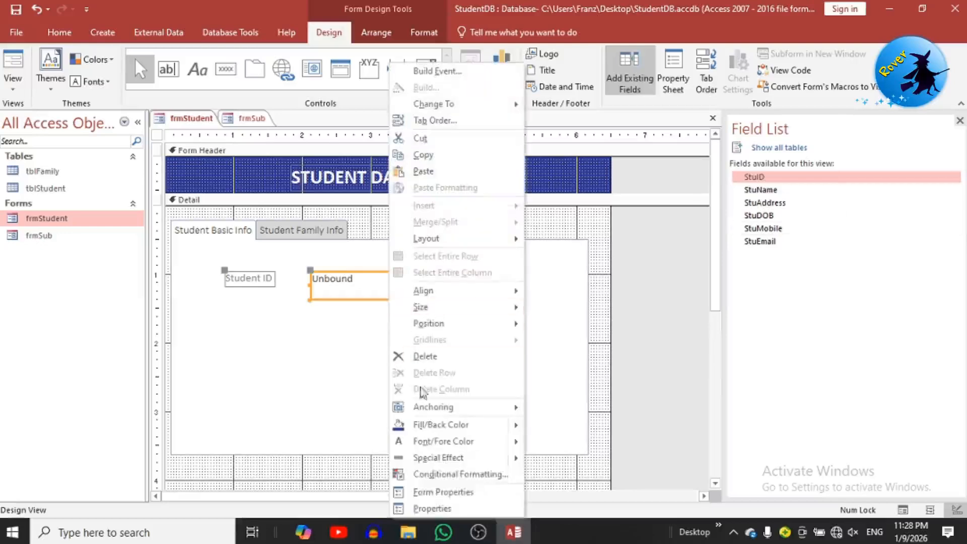
left_click(423, 509)
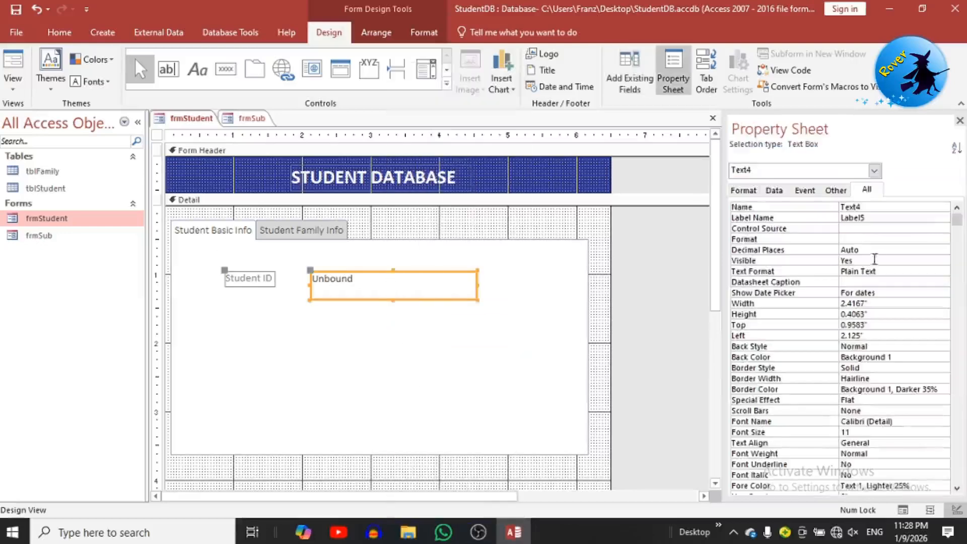
left_click(774, 190)
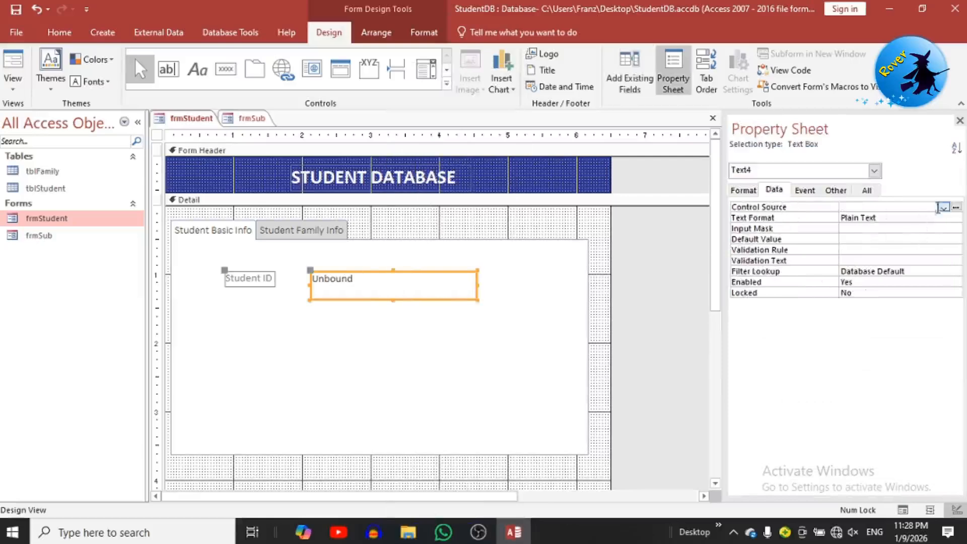
left_click(944, 207)
left_click(858, 217)
left_click(366, 337)
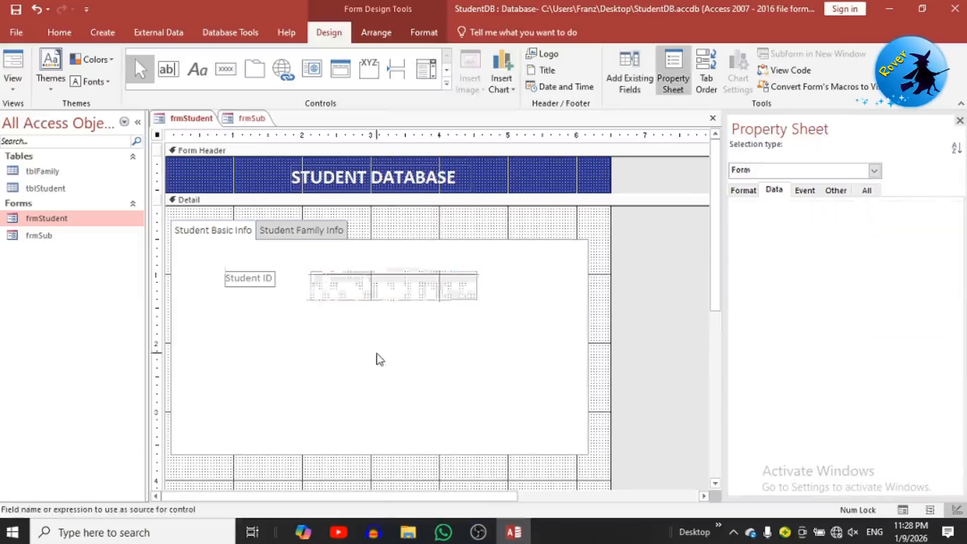
Step: Copy and paste the label/box pair twice, binding the copies to StuName and StuAddress
left_click_drag(366, 337, 235, 275)
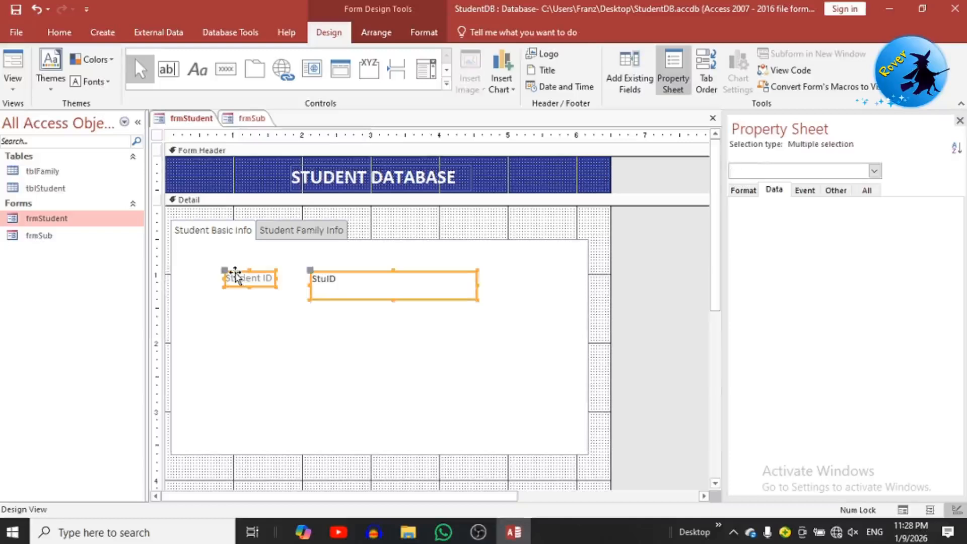
key("ctrl+c")
key("ctrl+v")
left_click(374, 321)
left_click(935, 207)
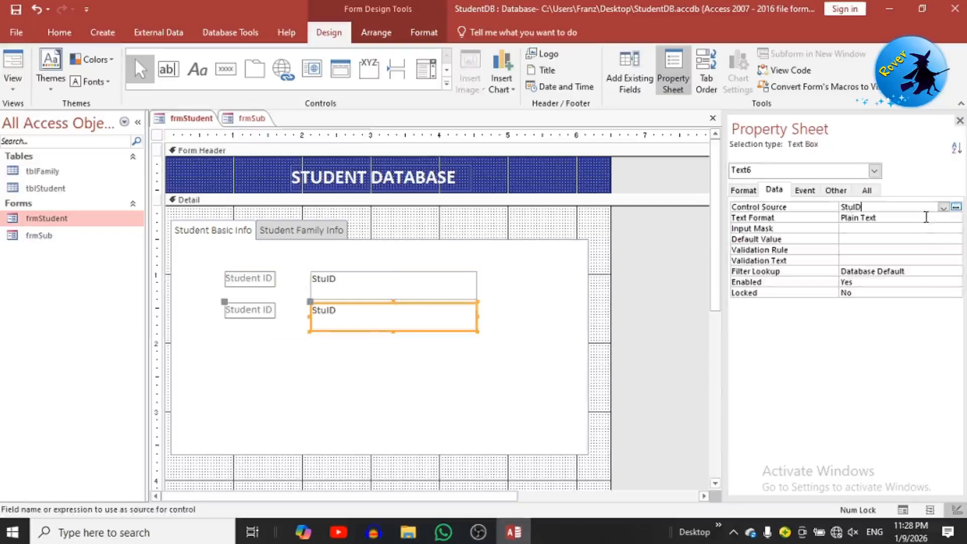
left_click(943, 207)
left_click(914, 226)
left_click_drag(447, 363, 267, 312)
key("ctrl+c")
key("ctrl+v")
left_click(929, 207)
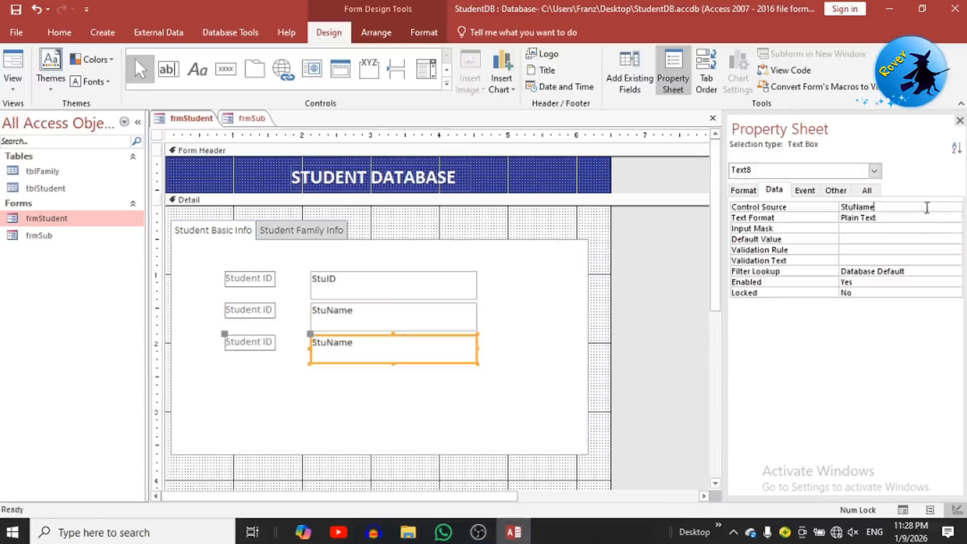
left_click(942, 207)
left_click(914, 242)
Step: Paste two more label/box copies bound to StuDOB and StuMobile
left_click_drag(395, 385, 253, 347)
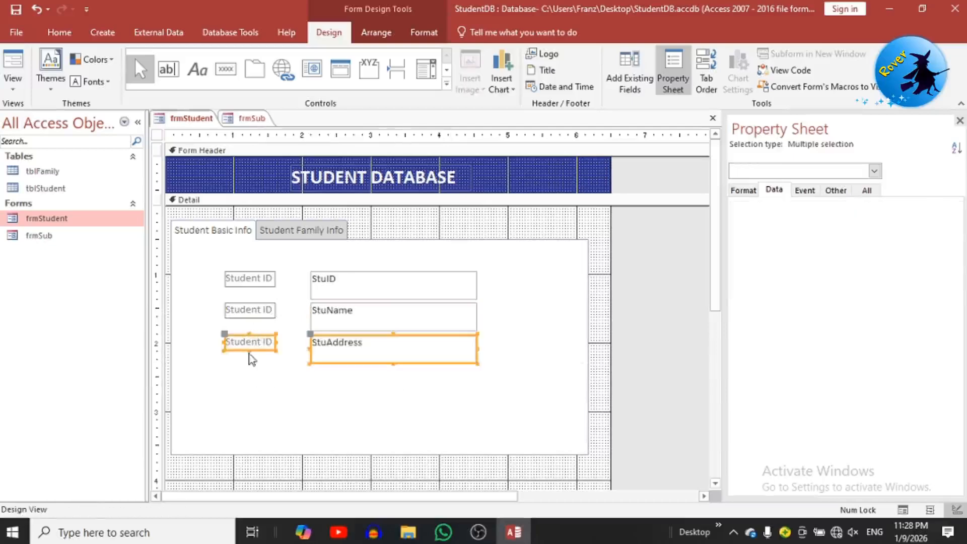
key("ctrl+c")
key("ctrl+v")
left_click(923, 208)
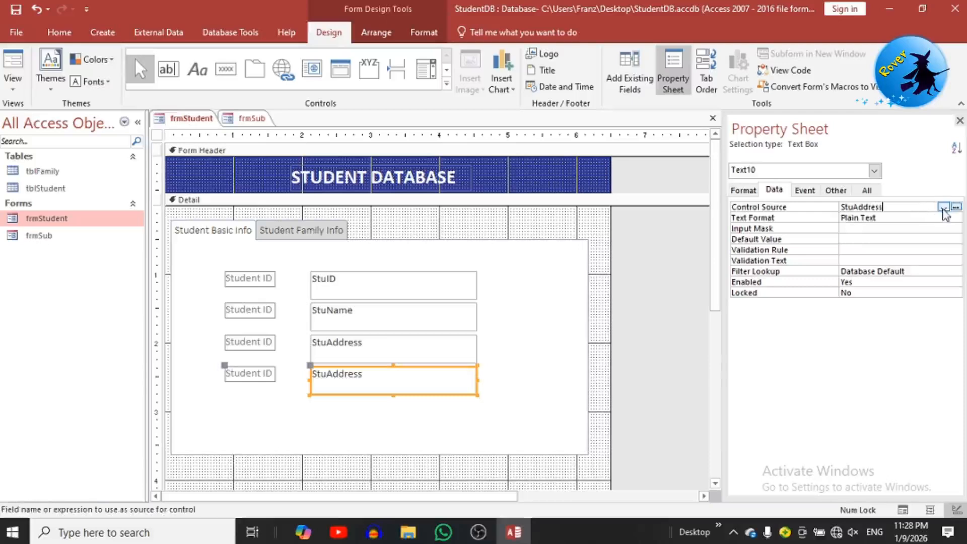
left_click(942, 207)
left_click(914, 249)
left_click_drag(426, 428, 257, 375)
key("ctrl+c")
key("ctrl+v")
left_click(905, 206)
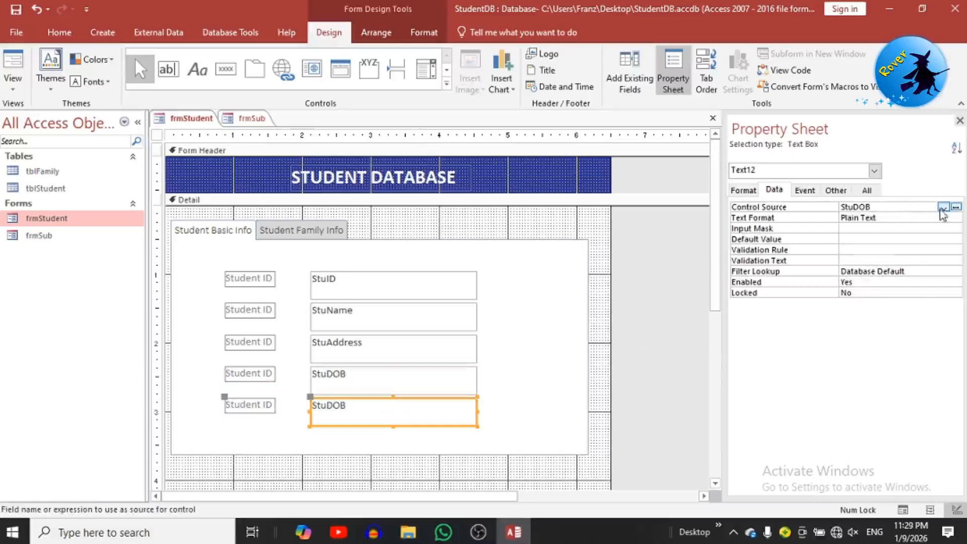
left_click(942, 207)
left_click(921, 256)
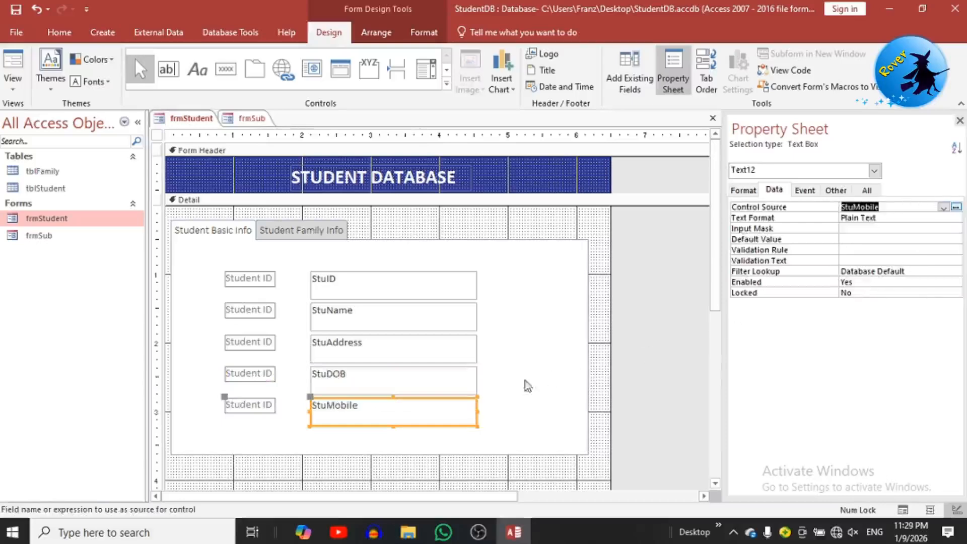
Step: Extend the Student Basic Info page downward and paste a sixth pair bound to StuEmail
left_click(406, 452)
left_click_drag(378, 452, 247, 406)
key("ctrl+v")
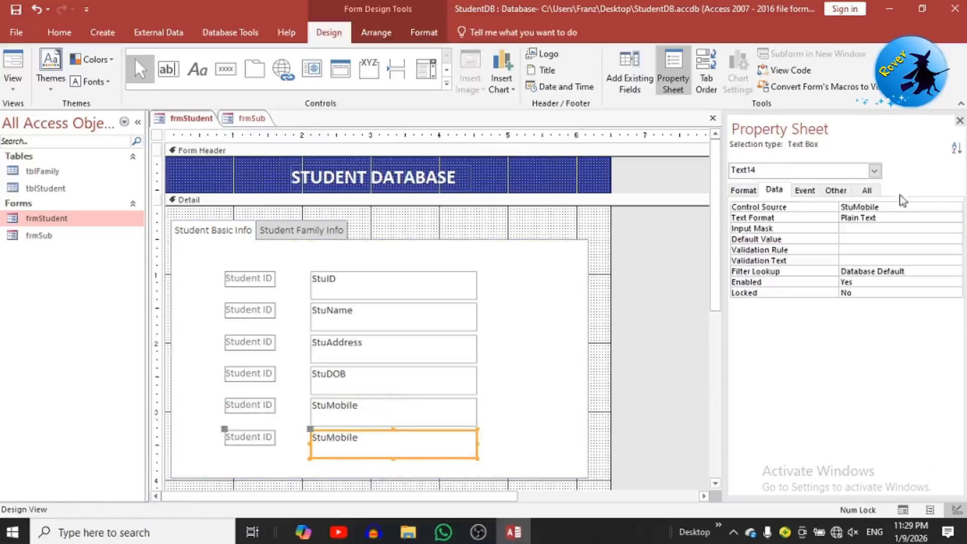
left_click(881, 207)
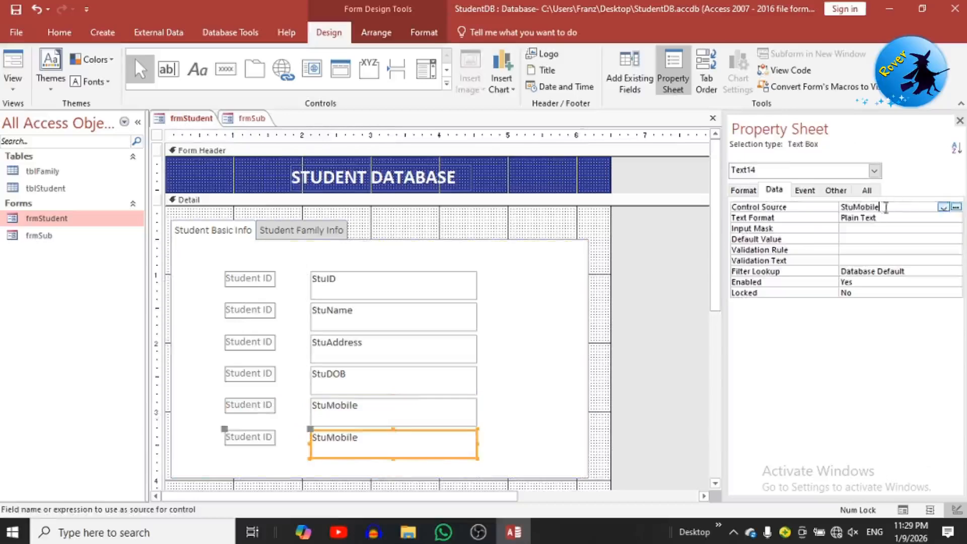
left_click(943, 207)
left_click(882, 267)
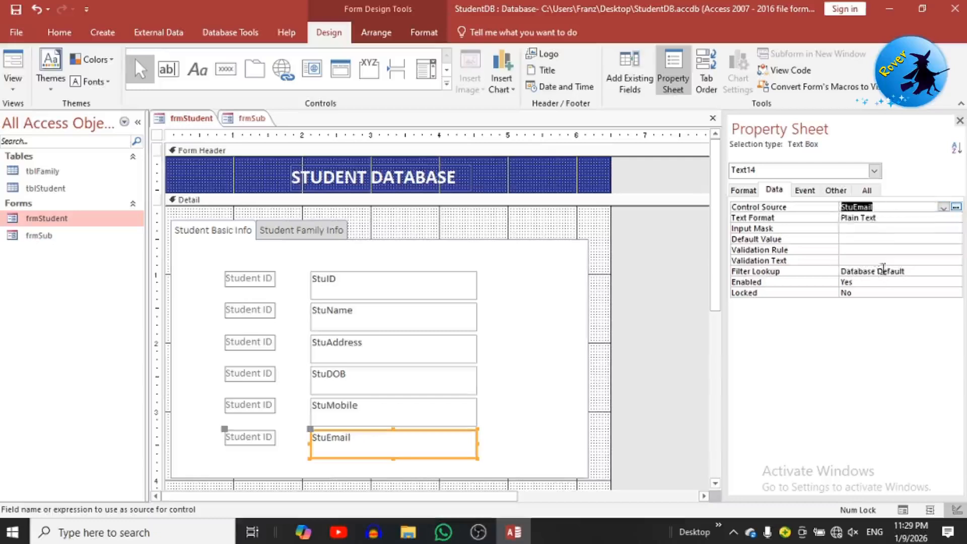
left_click(233, 278)
Step: Rename the first three labels to ID, Name and Address
double_click(249, 276)
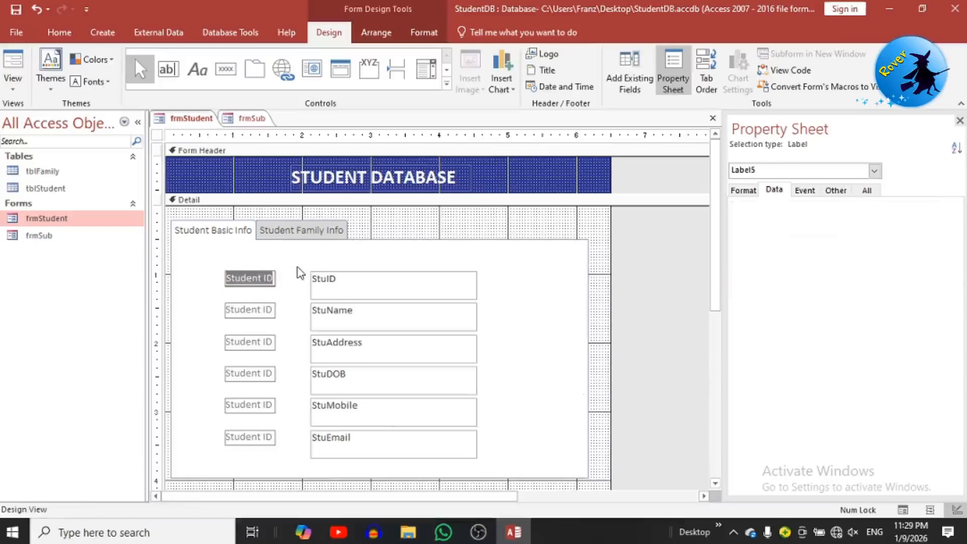
type("ID")
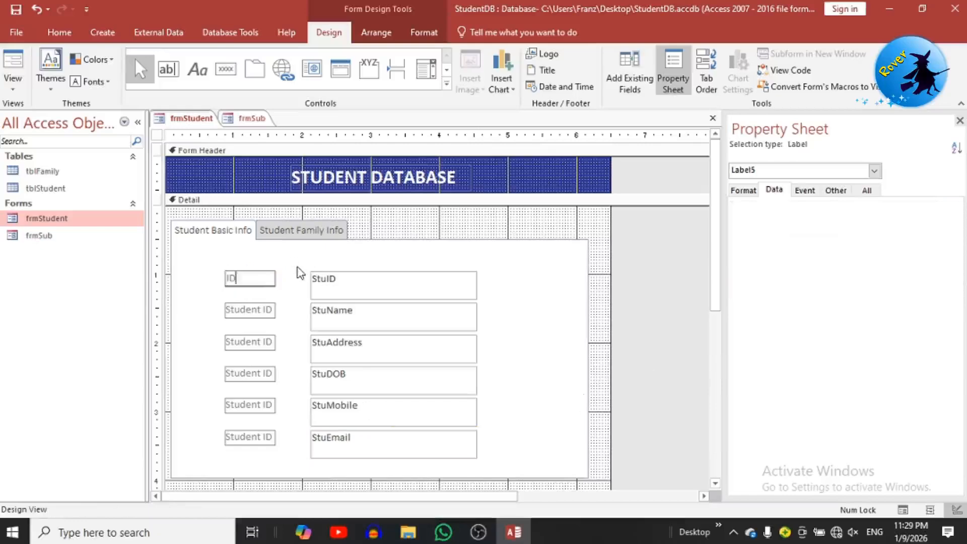
left_click(254, 313)
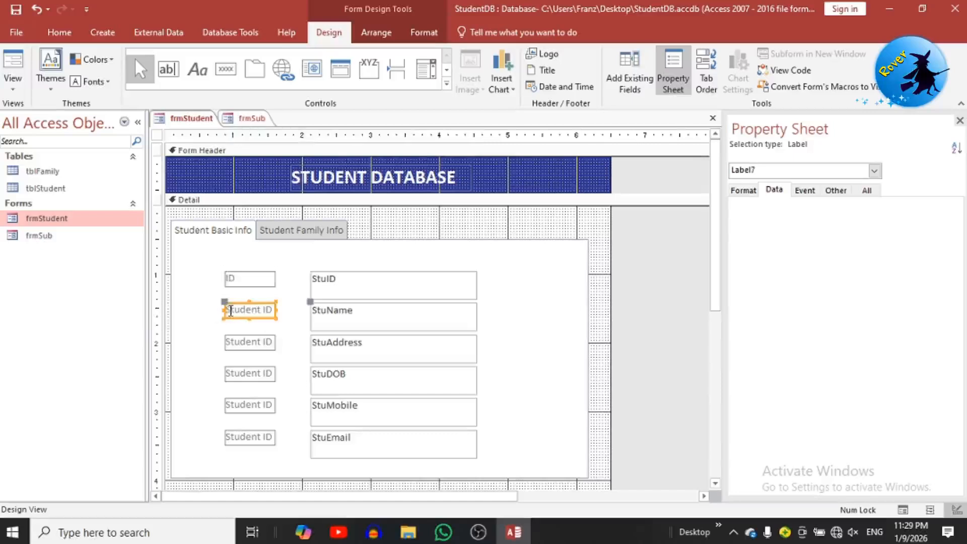
double_click(231, 311)
key("BackSpace")
type("Nam")
left_click(250, 343)
left_click_drag(235, 343, 318, 353)
key("BackSpace")
key("BackSpace")
key("BackSpace")
type("Address")
Step: Rename the last three labels to Birth Date, Mobile No and Email Address
left_click(253, 373)
left_click_drag(231, 373, 348, 376)
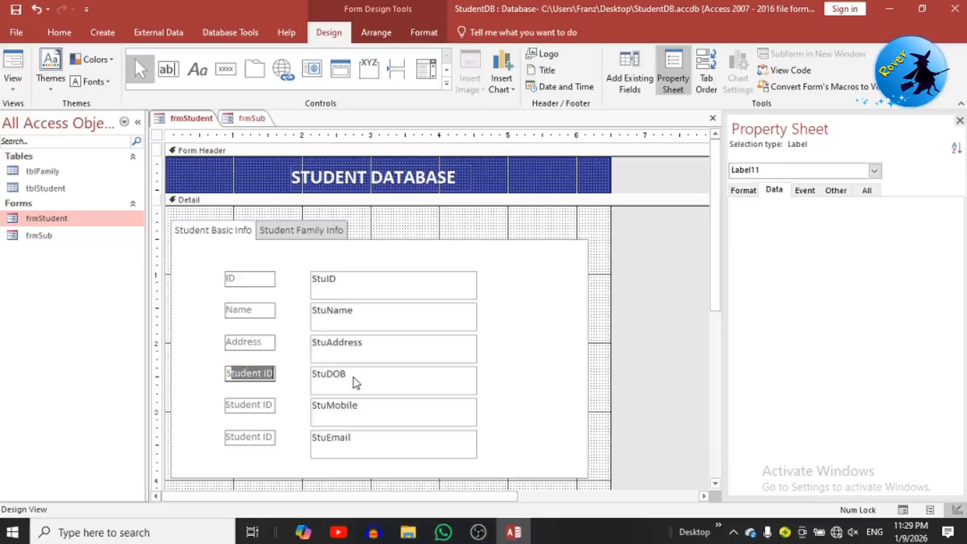
key("BackSpace")
key("BackSpace")
type("B")
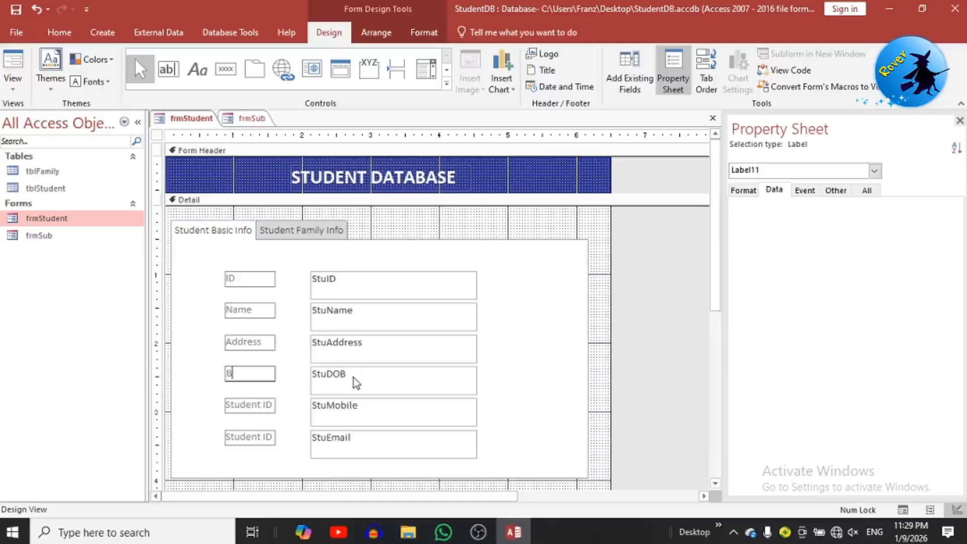
type("irth Date")
left_click(229, 409)
left_click_drag(231, 404, 327, 407)
key("BackSpace")
type("Mic")
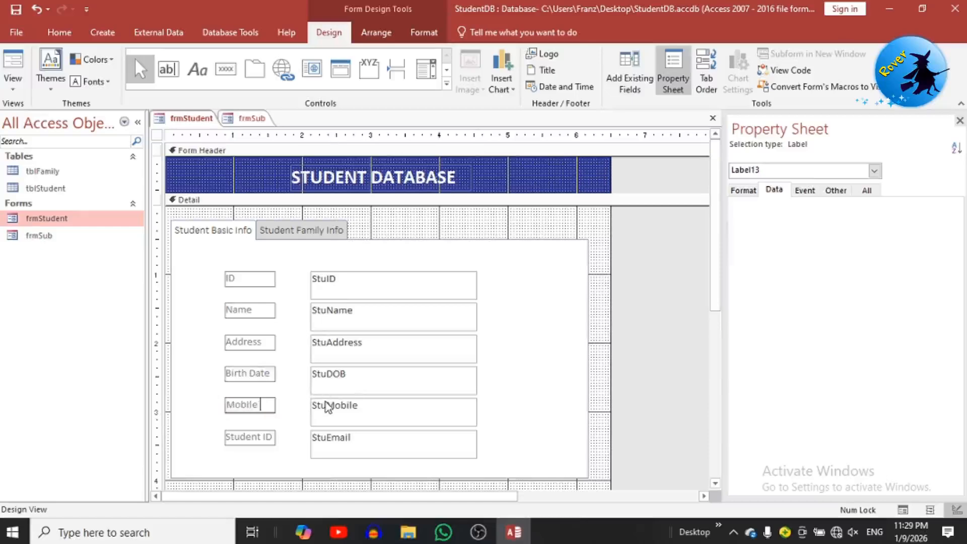
left_click_drag(245, 437, 303, 437)
left_click(227, 439)
key("BackSpace")
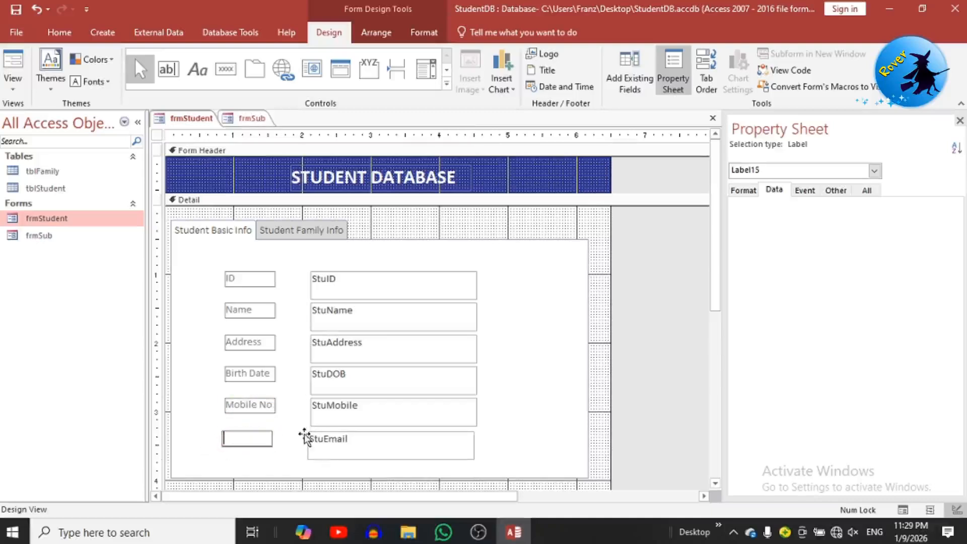
type("Email Address")
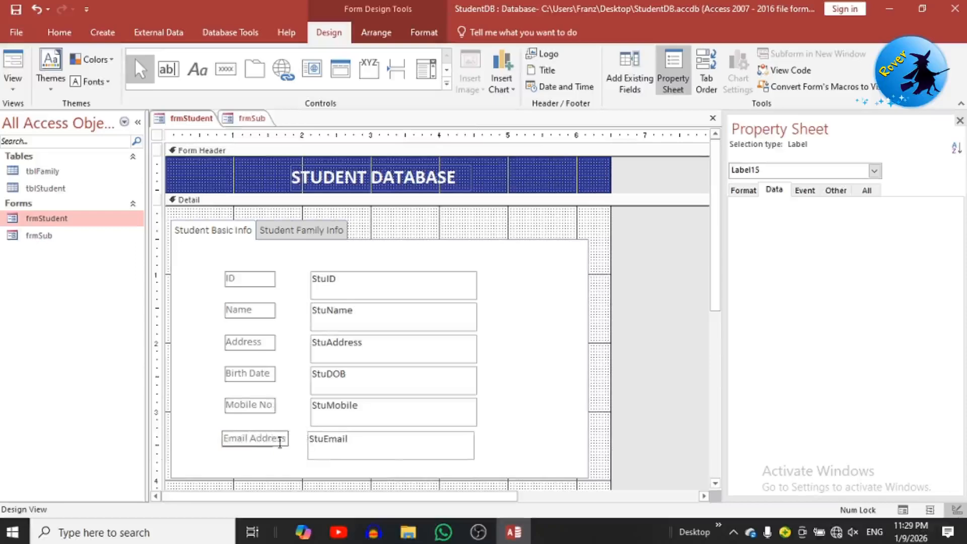
left_click_drag(403, 483, 242, 276)
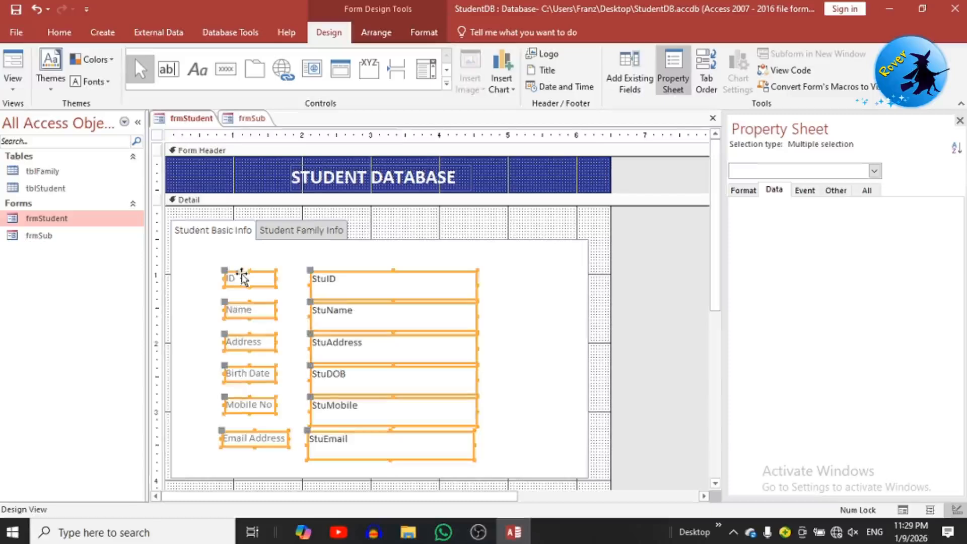
Step: Set all selected labels and text boxes to 15-point black text
left_click(55, 31)
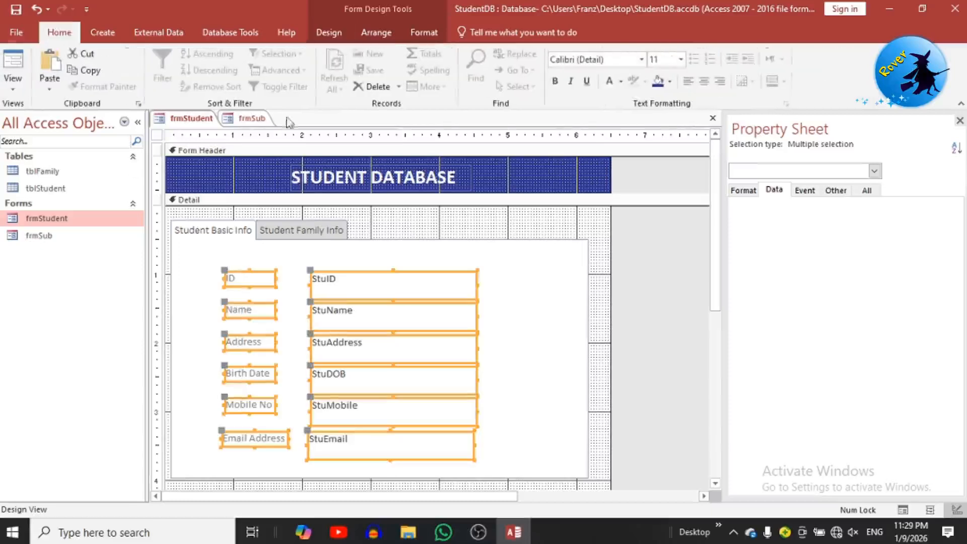
left_click(663, 59)
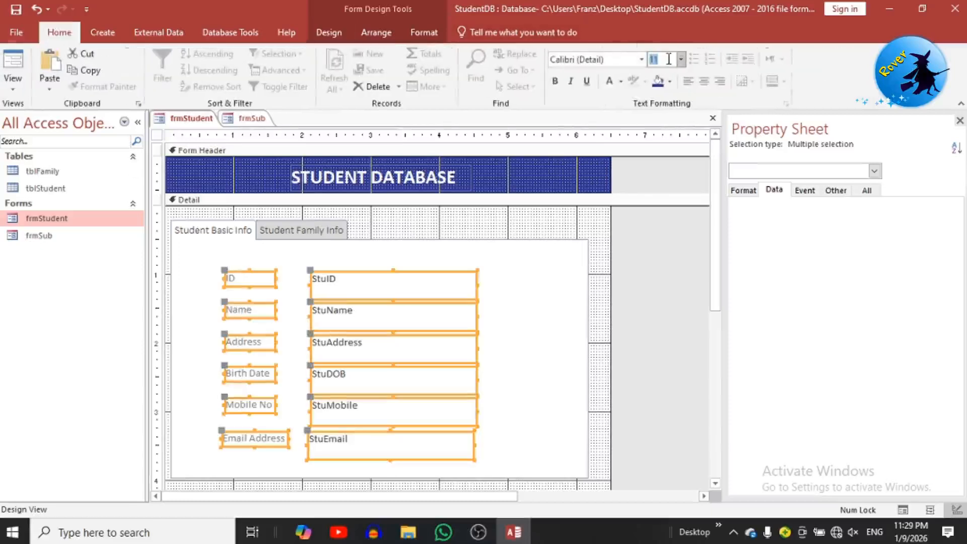
type("15")
key("Return")
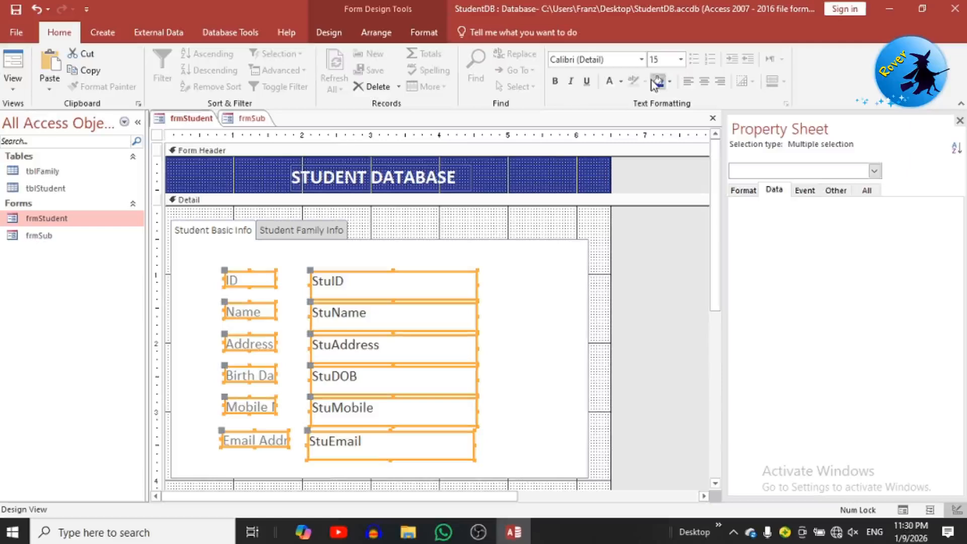
left_click(621, 82)
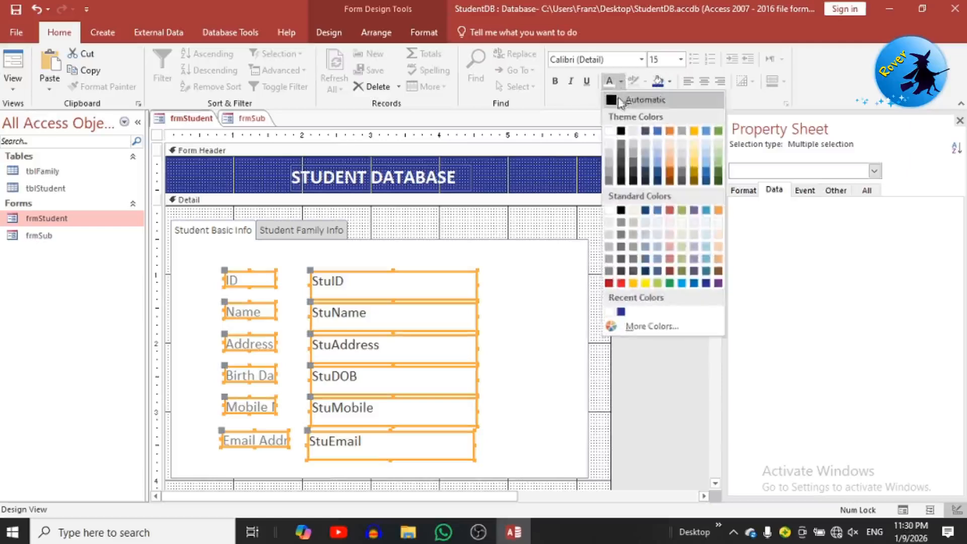
left_click(611, 100)
left_click(264, 256)
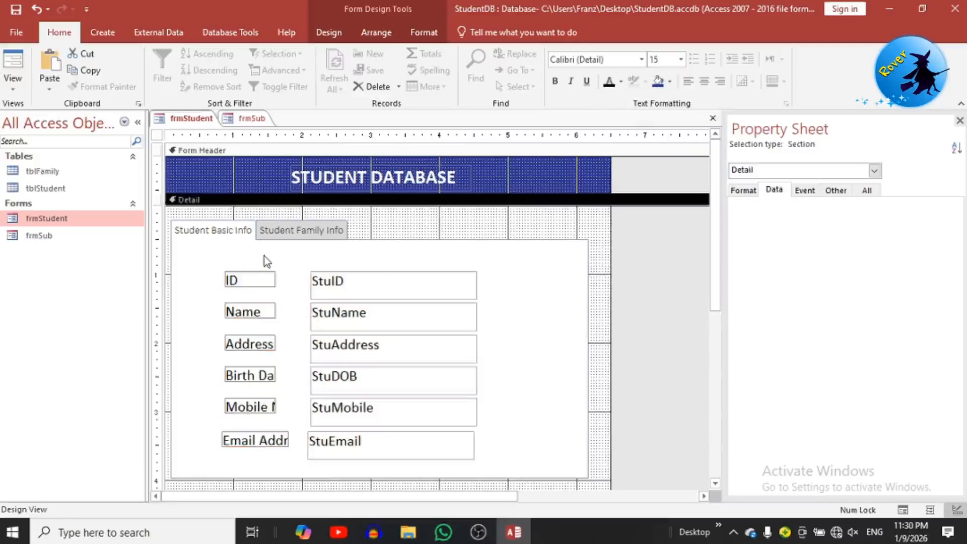
Step: Widen the cut-off Email Address and Mobile No labels, then preview the form in Form View
left_click(277, 440)
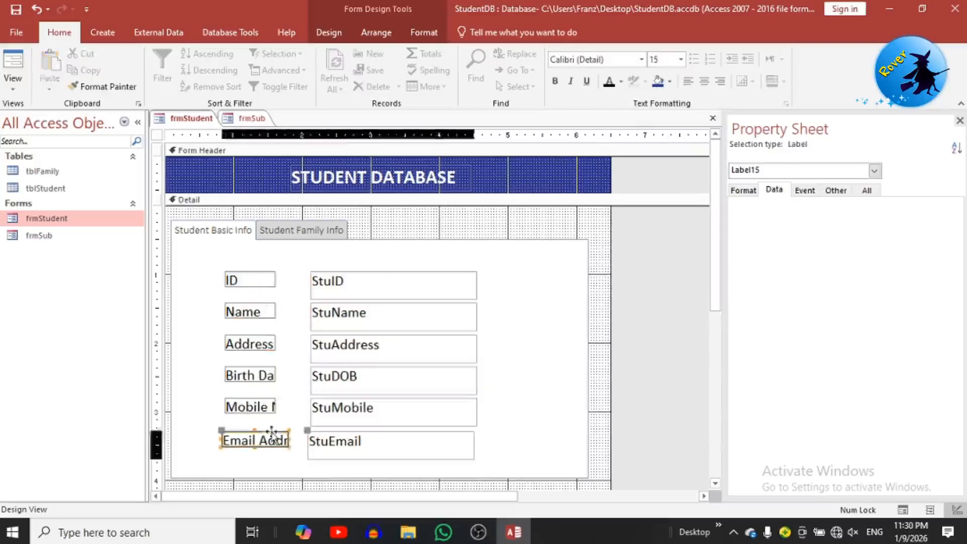
left_click_drag(290, 441, 304, 440)
left_click(272, 407)
left_click_drag(275, 406, 298, 377)
left_click(273, 375)
left_click(263, 350)
left_click(13, 65)
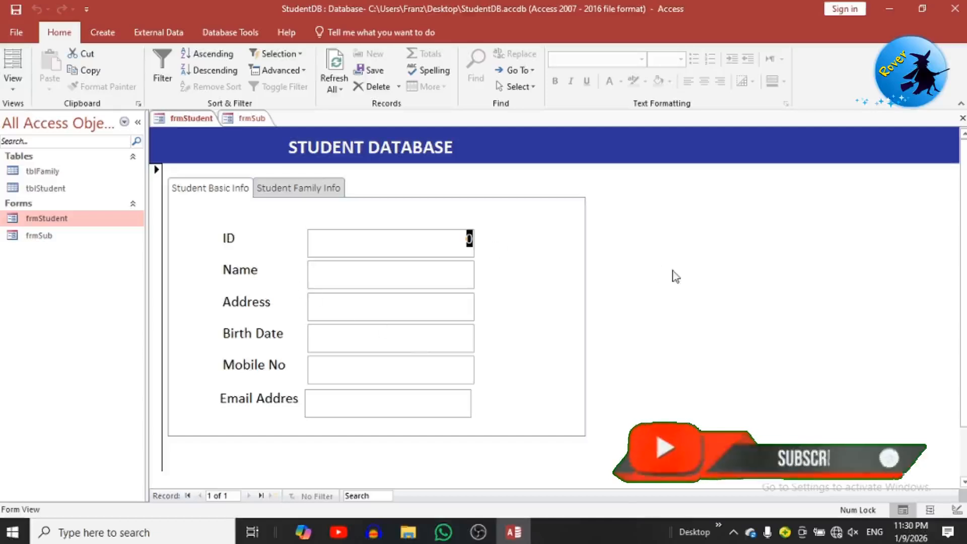
Step: Switch frmSub to Design View and select its Detail section
right_click(674, 271)
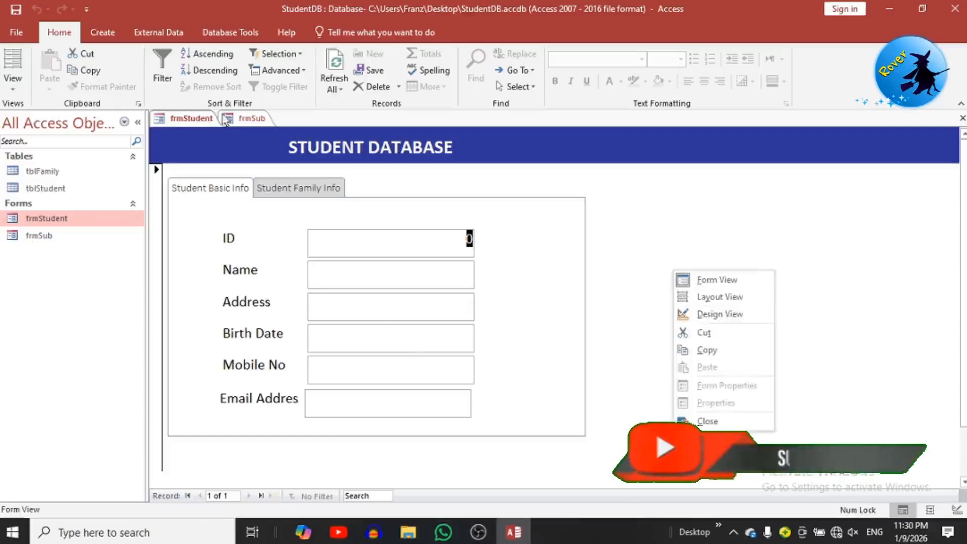
left_click(249, 118)
left_click(245, 230)
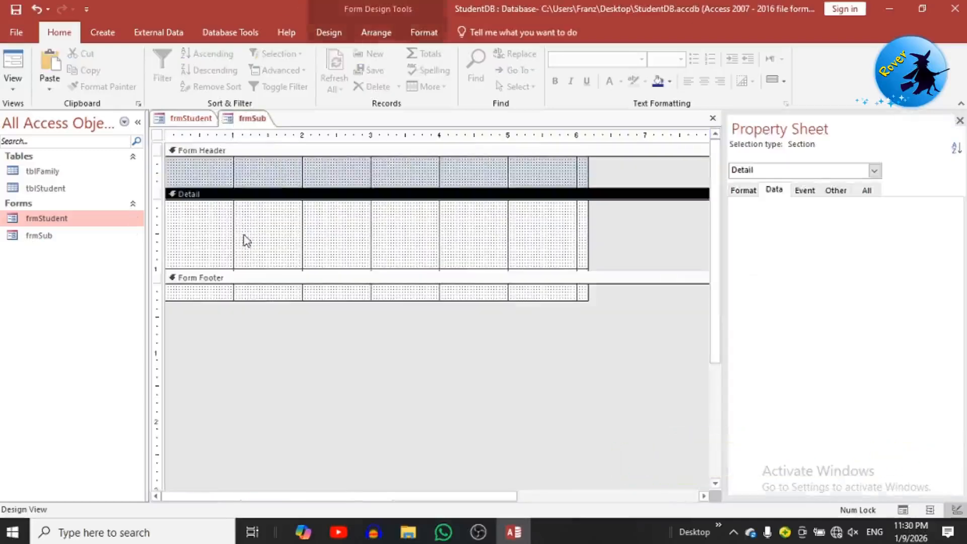
Step: Set the frmSub form's Record Source to tblFamily
left_click(157, 136)
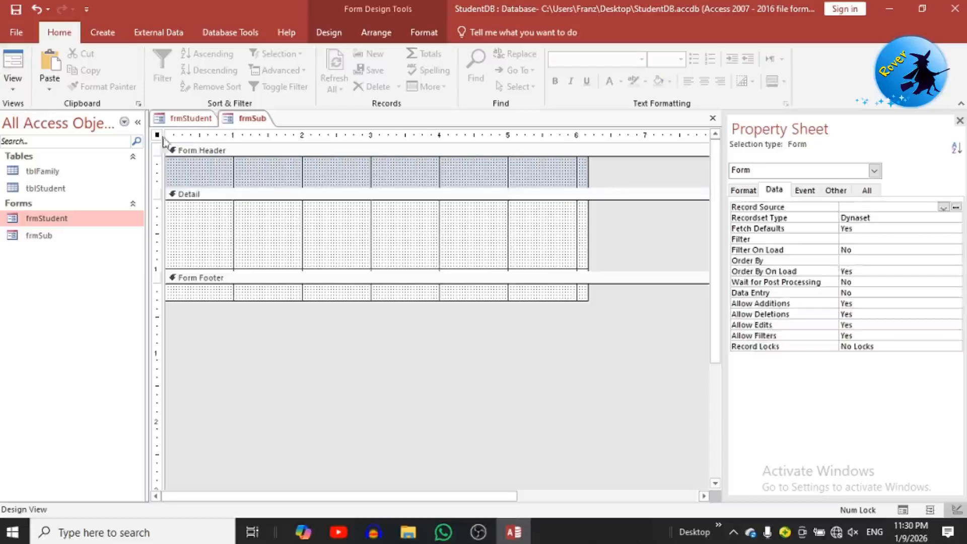
left_click(943, 207)
left_click(860, 218)
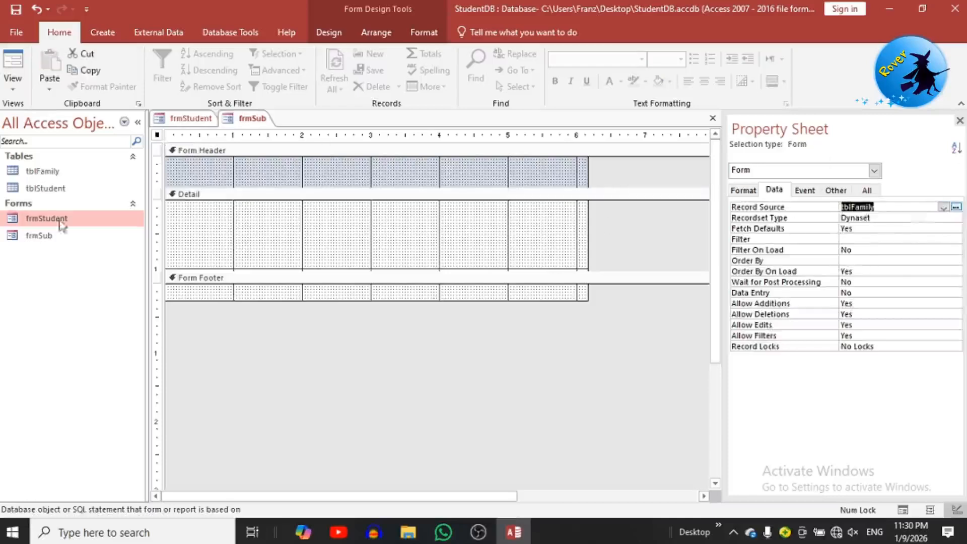
Step: Place a test text box in the Detail section, then delete it with its label
left_click(217, 238)
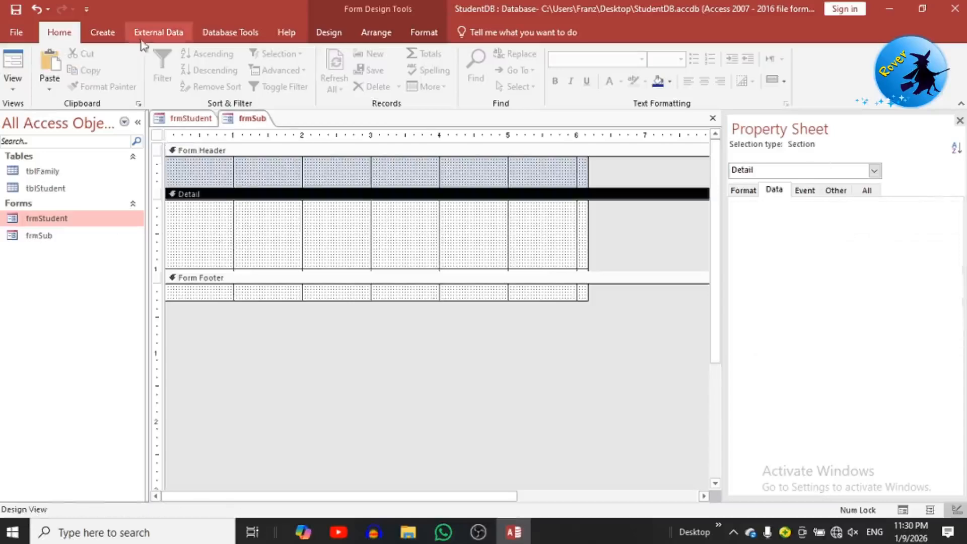
left_click(328, 33)
left_click(168, 69)
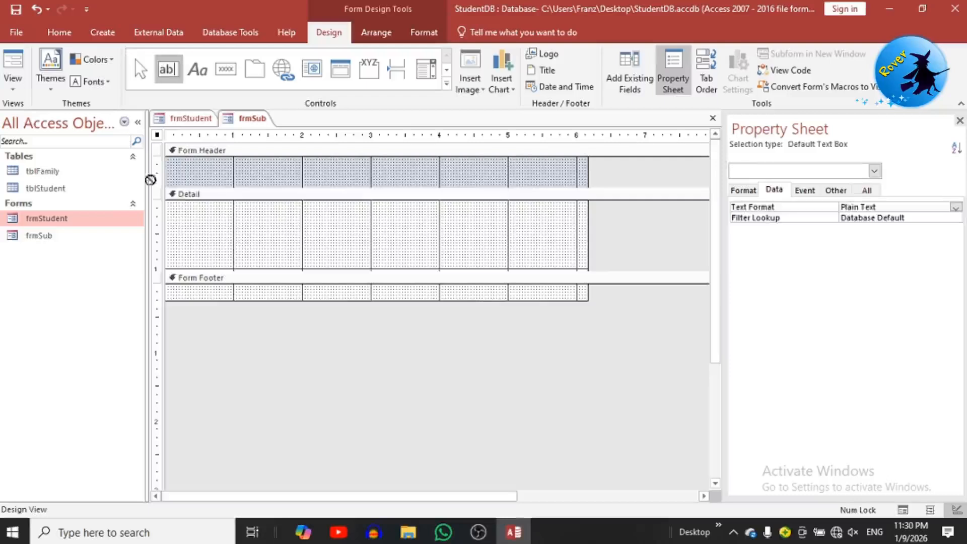
left_click(175, 201)
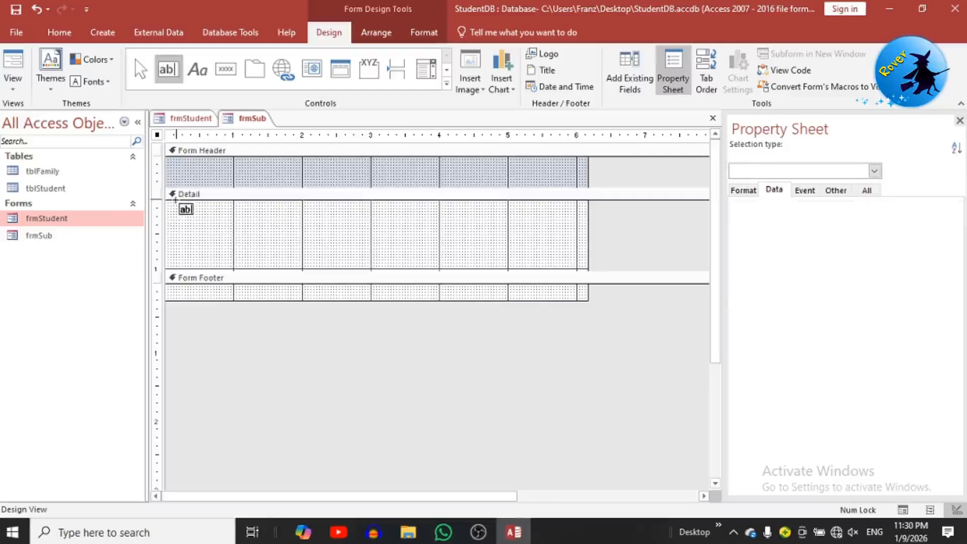
left_click(235, 230)
left_click_drag(241, 226, 194, 203)
left_click(212, 203)
left_click(217, 265)
key("Delete")
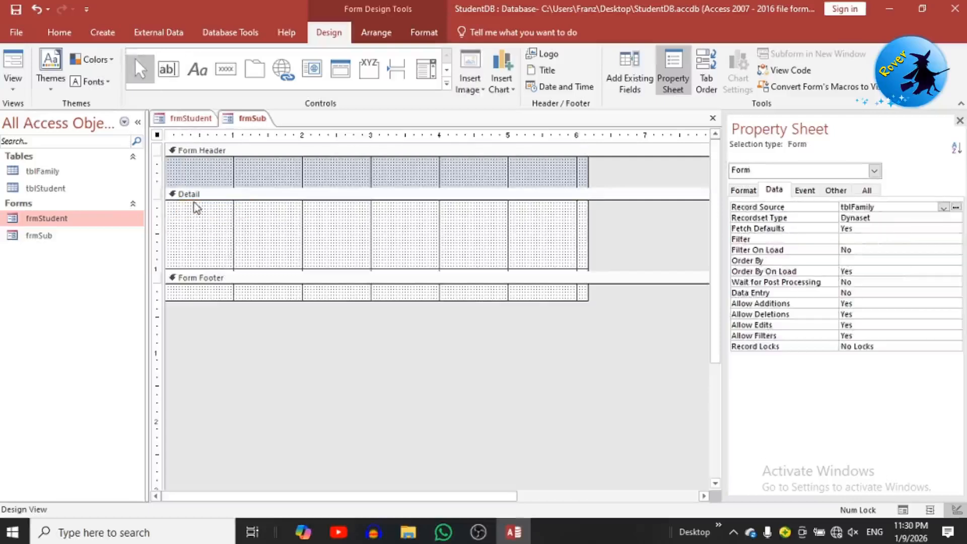
Step: Draw a combo box in frmSub's Detail area and choose to type its list values manually
left_click(426, 69)
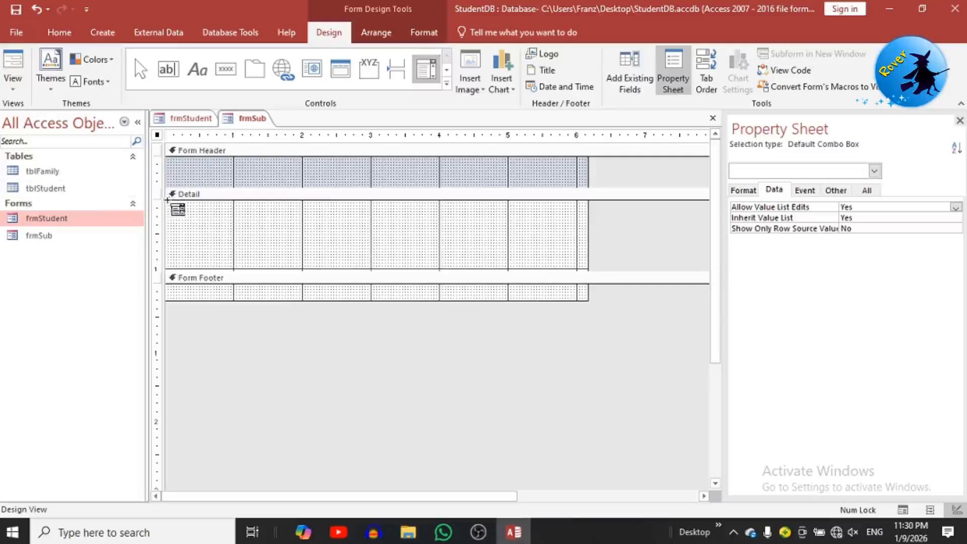
left_click_drag(165, 202, 300, 225)
left_click(421, 191)
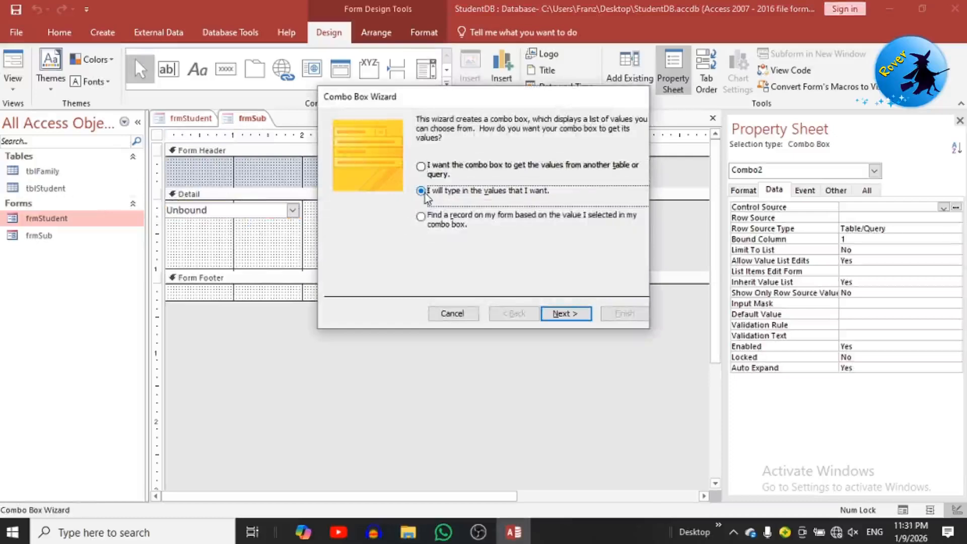
left_click(566, 314)
Step: Enter Father, Mother, Sister and Brother as the combo box values and finish the wizard
left_click(394, 206)
type("Father")
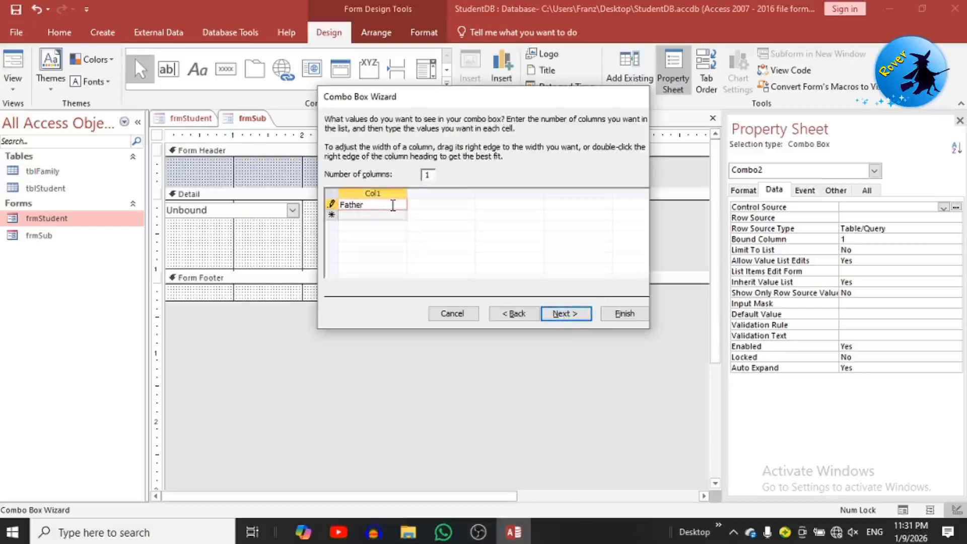
type("Mother")
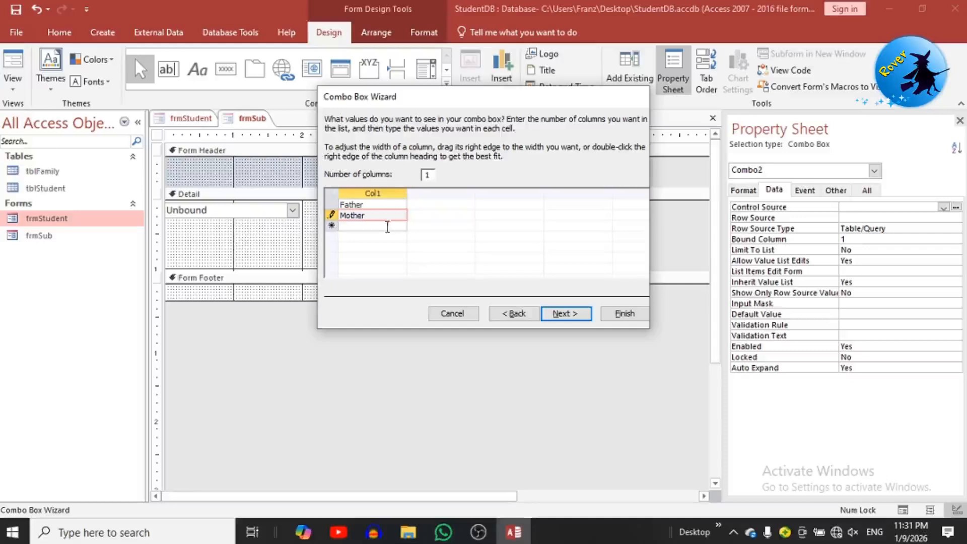
left_click(387, 226)
type("Sister")
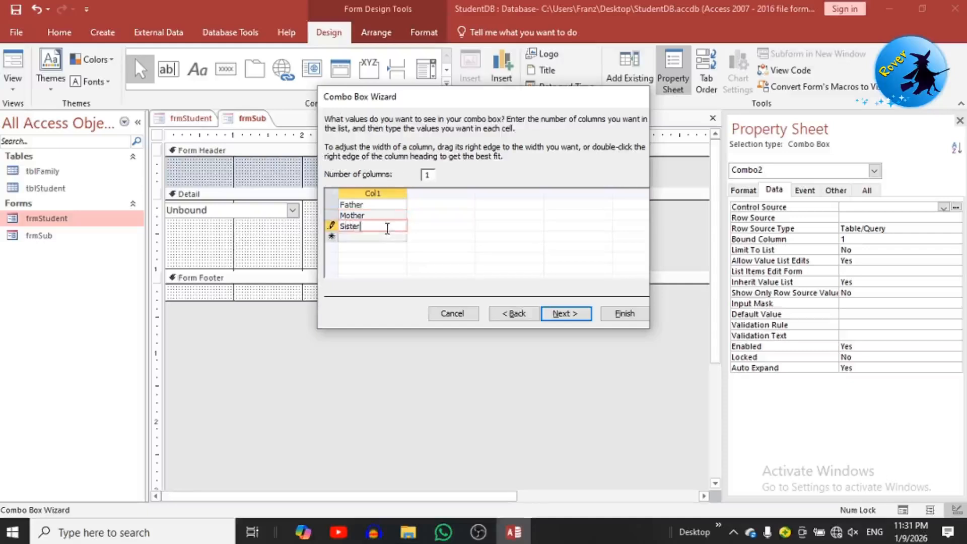
left_click(383, 236)
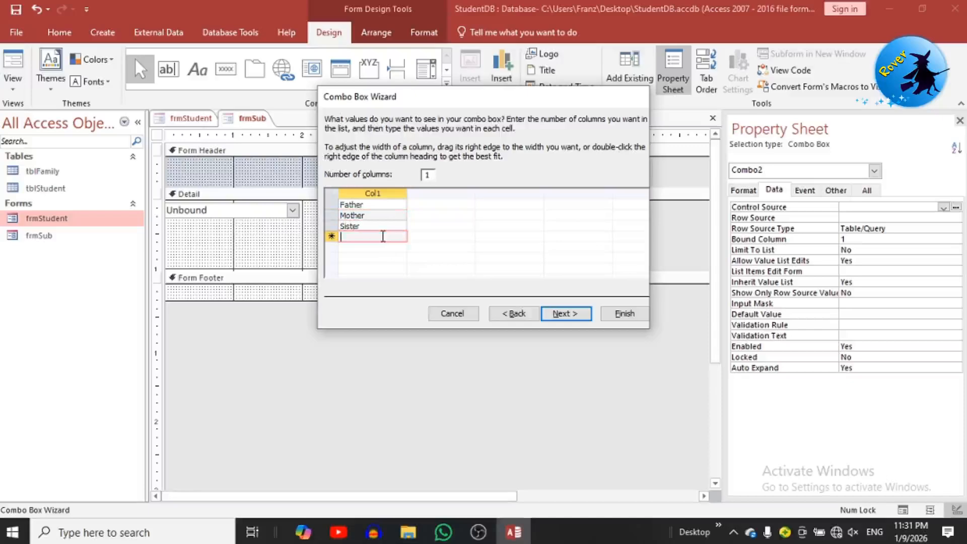
type("Broy")
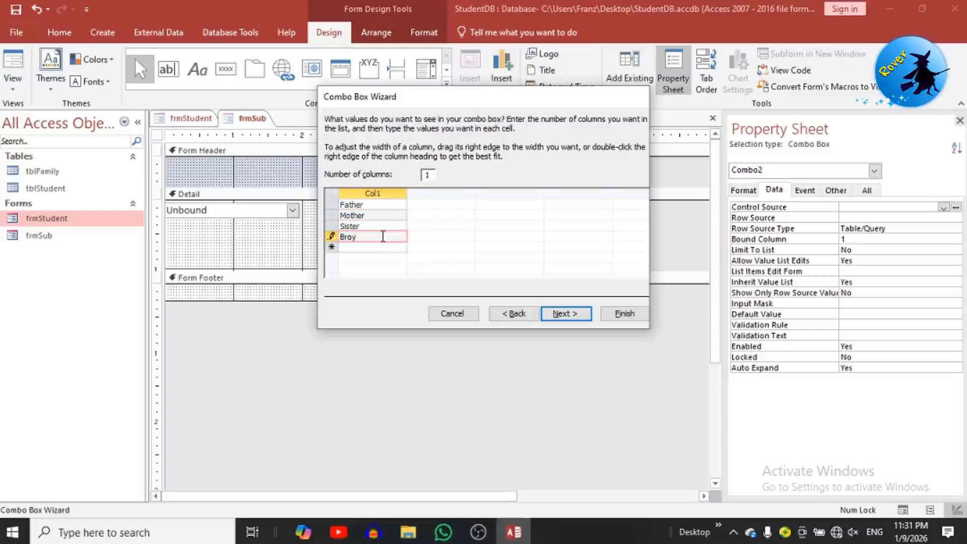
key("BackSpace")
type("ther")
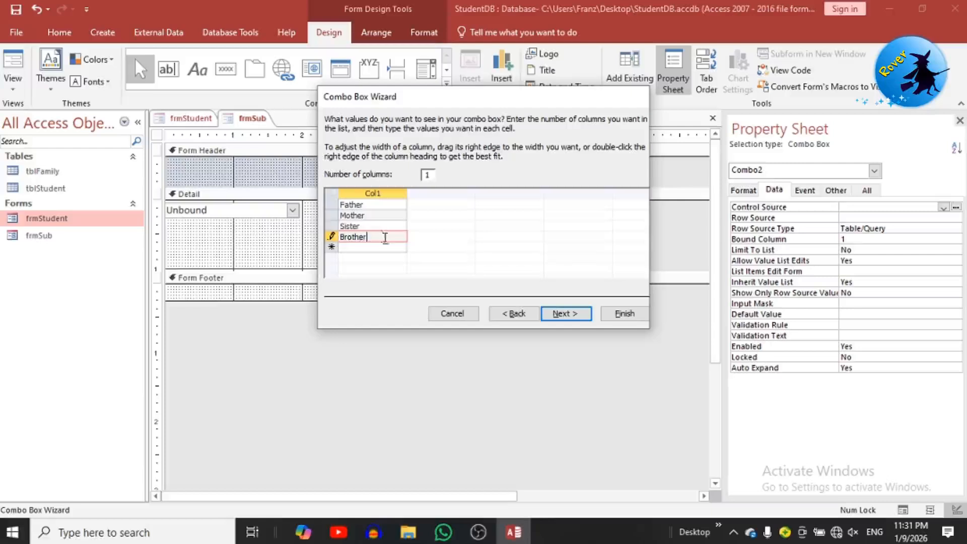
left_click(562, 318)
left_click(565, 317)
left_click(624, 313)
left_click(168, 69)
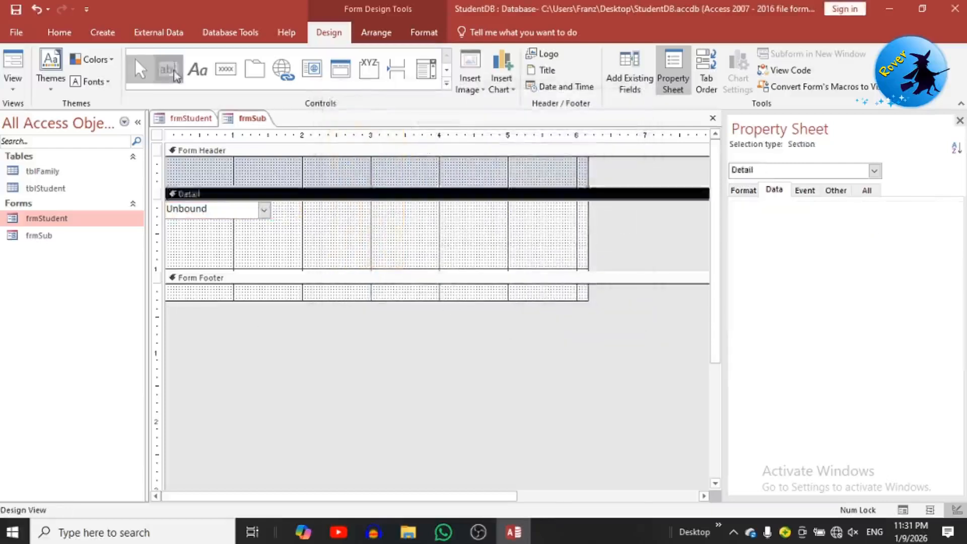
Step: Add and duplicate a text box beside the combo box, and bind the combo box to StuFamMem
left_click(277, 201)
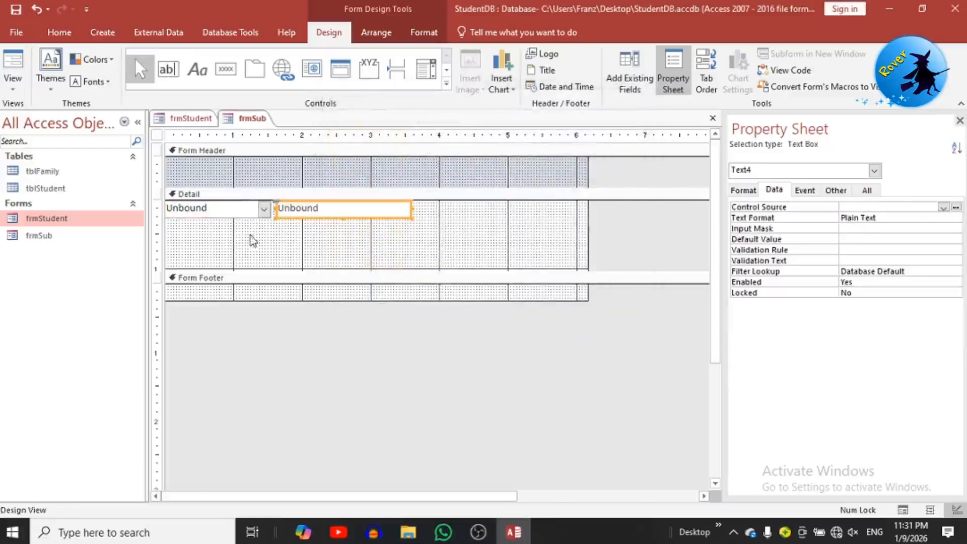
key("ctrl+c")
key("ctrl+v")
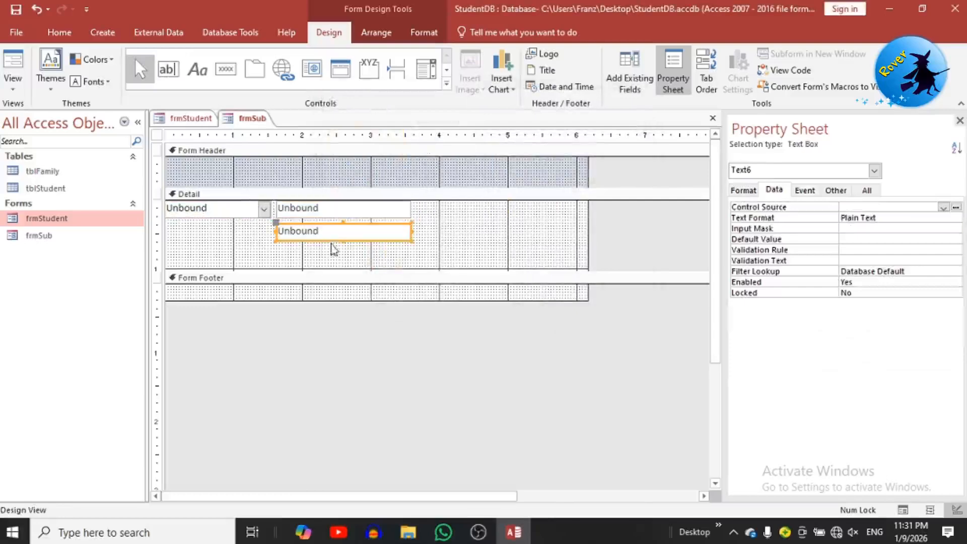
left_click_drag(328, 241, 471, 219)
left_click(207, 208)
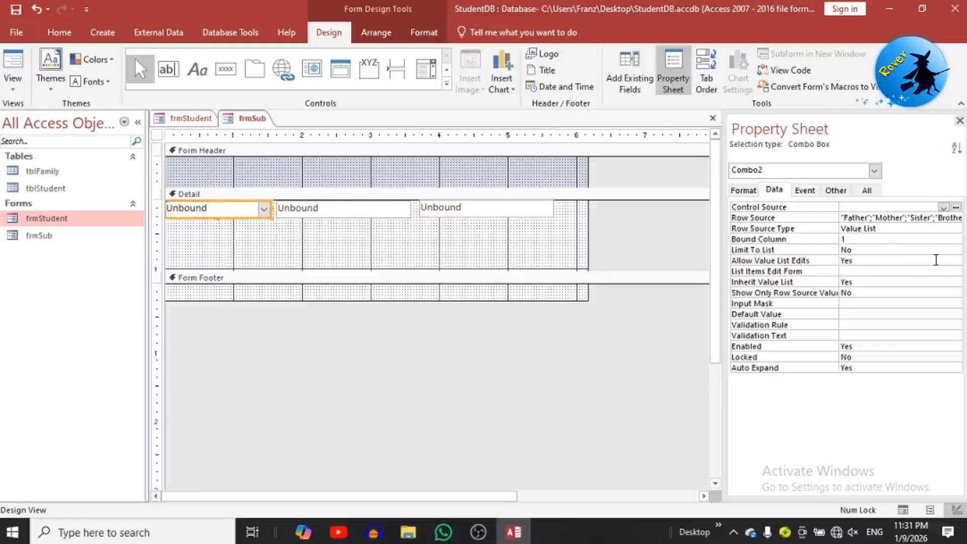
left_click(943, 207)
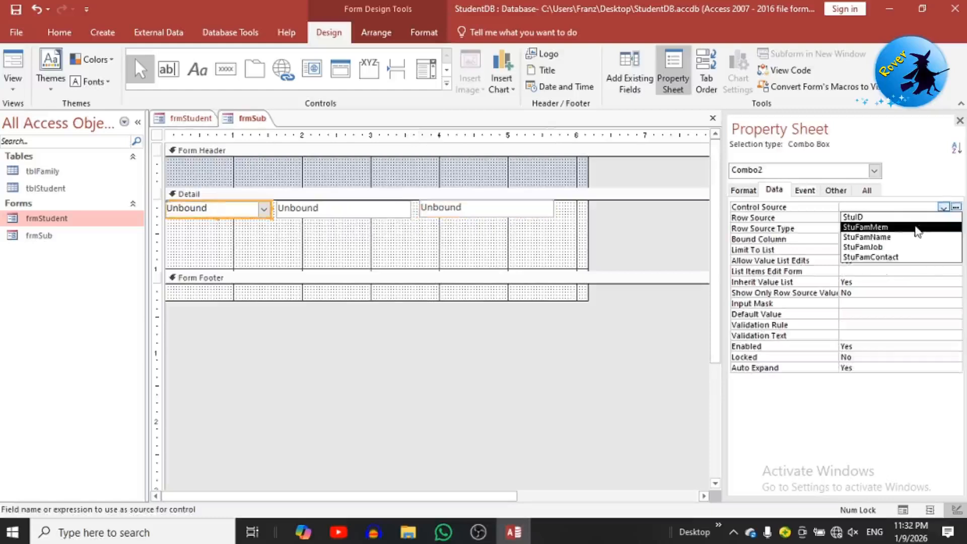
left_click(867, 224)
Step: Bind the first text box to StuFamName and the third box to StuFamJob
left_click(299, 209)
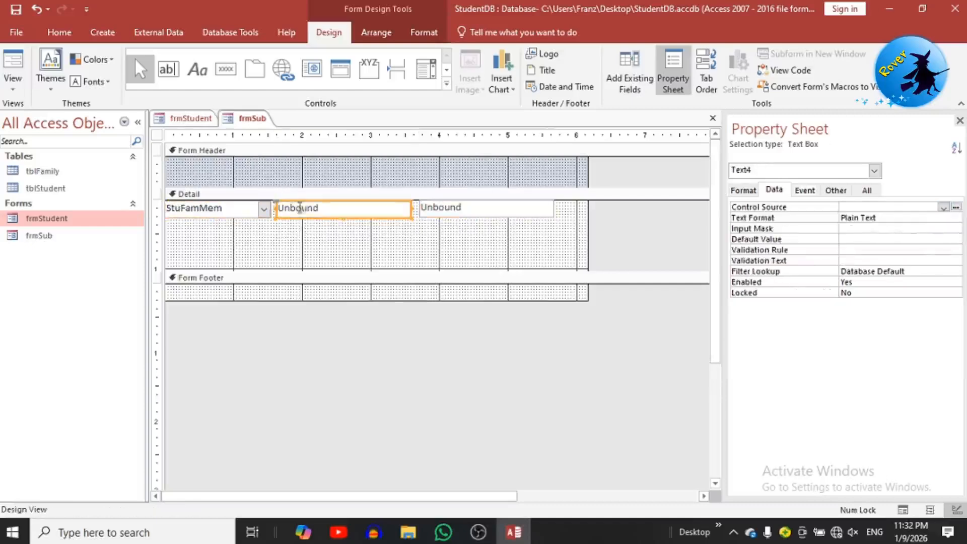
left_click(943, 207)
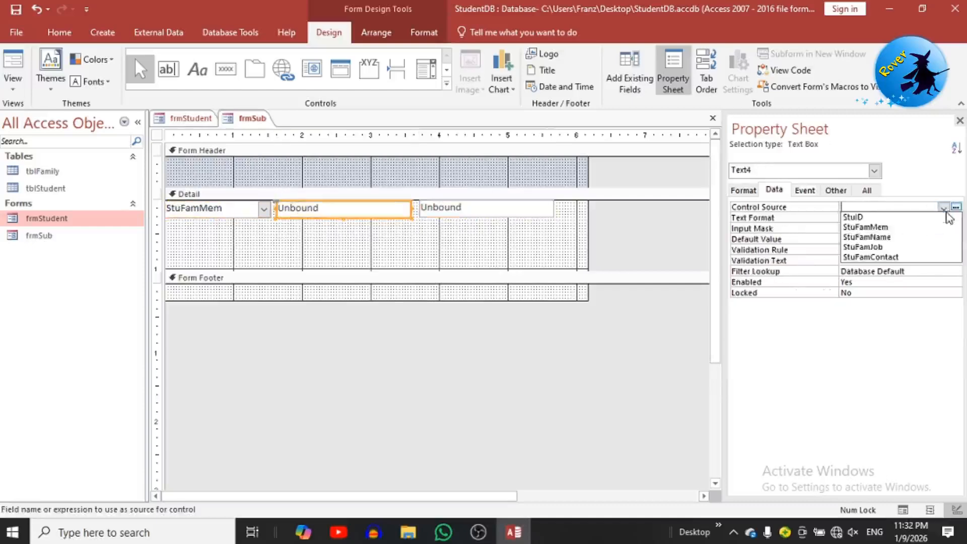
left_click(918, 238)
left_click(477, 214)
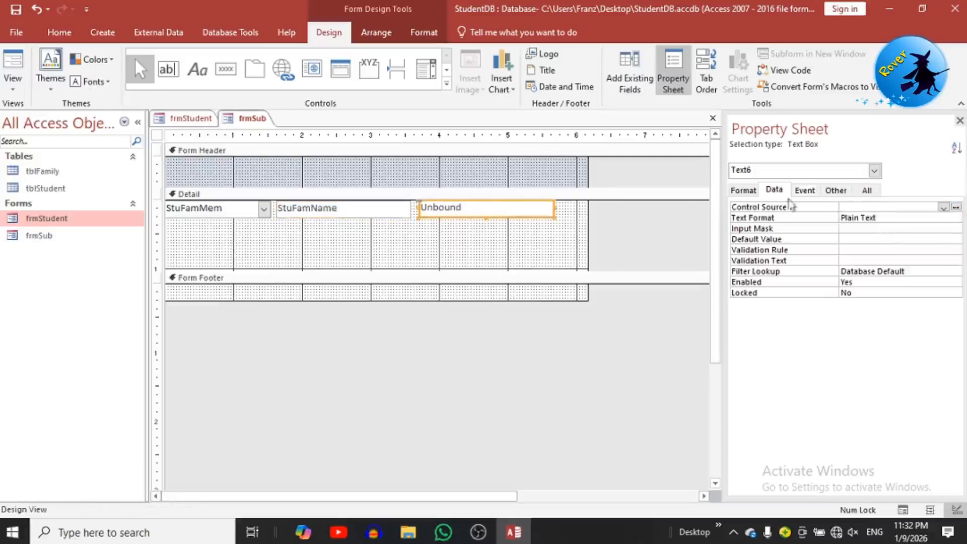
left_click(943, 207)
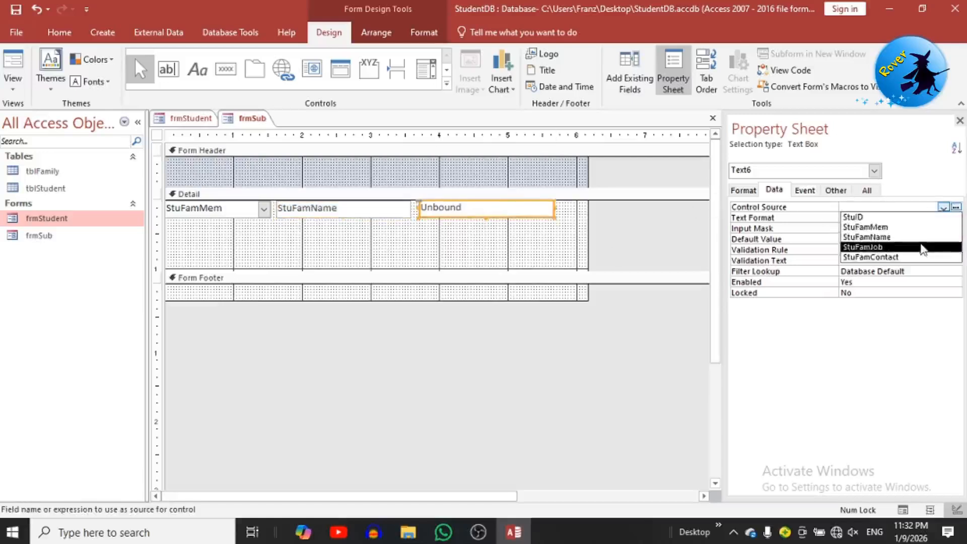
left_click(921, 244)
Step: Widen the form, add a fourth box bound to StuFamContact, and trim the detail area to one row
left_click_drag(588, 235, 674, 227)
left_click(503, 204)
key("ctrl+c")
key("ctrl+v")
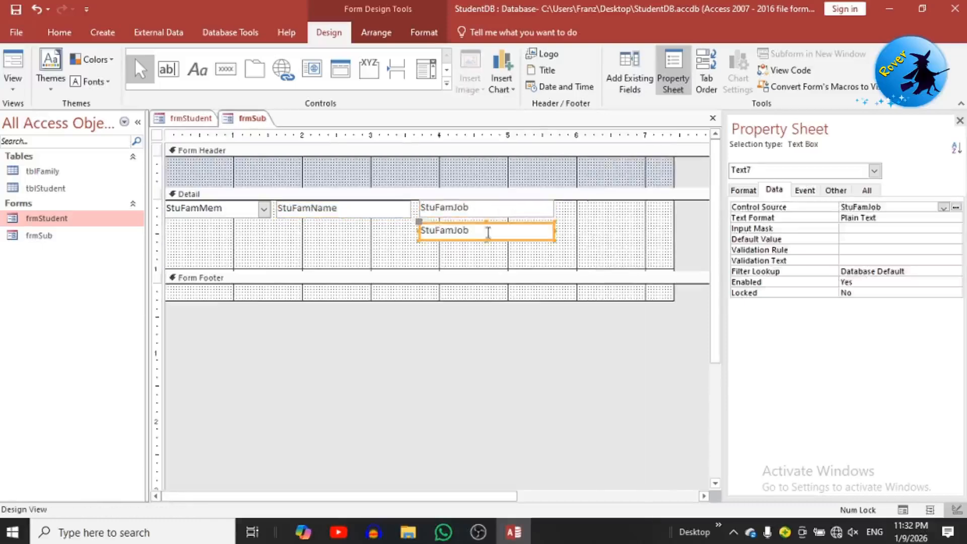
left_click_drag(482, 239, 626, 214)
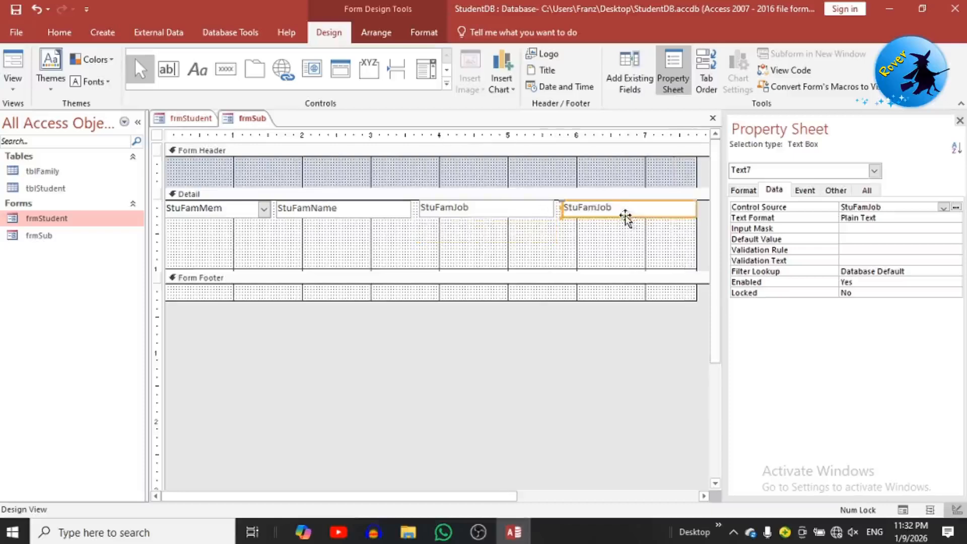
left_click(943, 208)
left_click(886, 258)
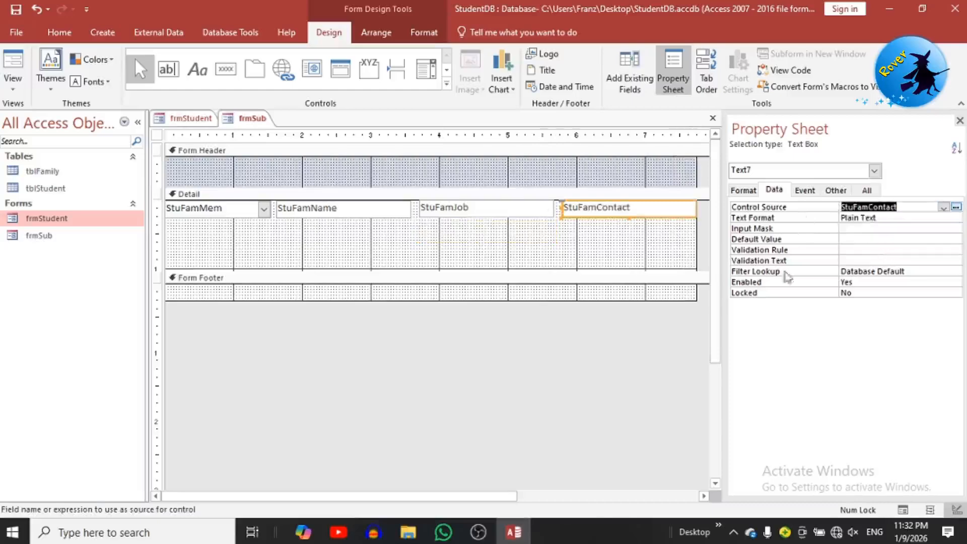
left_click_drag(532, 271, 529, 218)
left_click(531, 274)
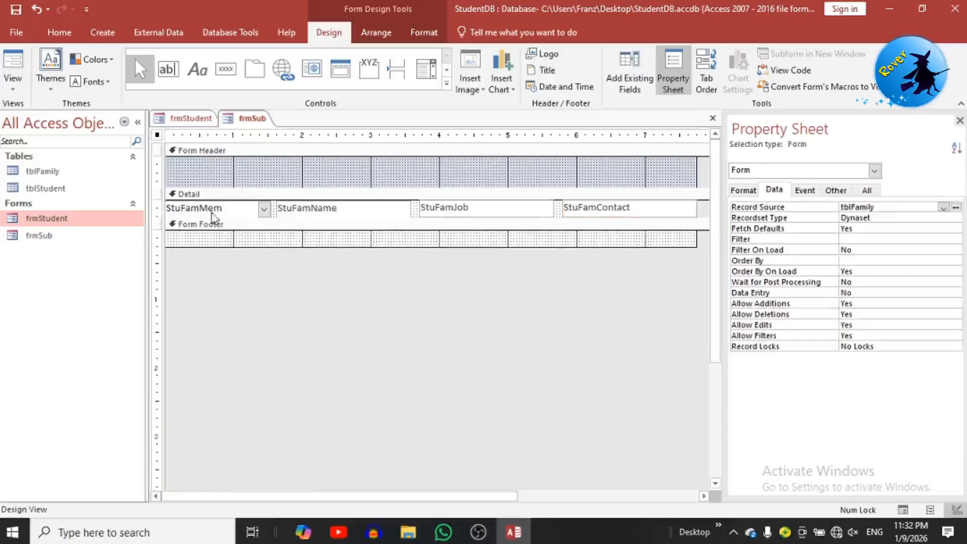
left_click_drag(211, 218, 212, 220)
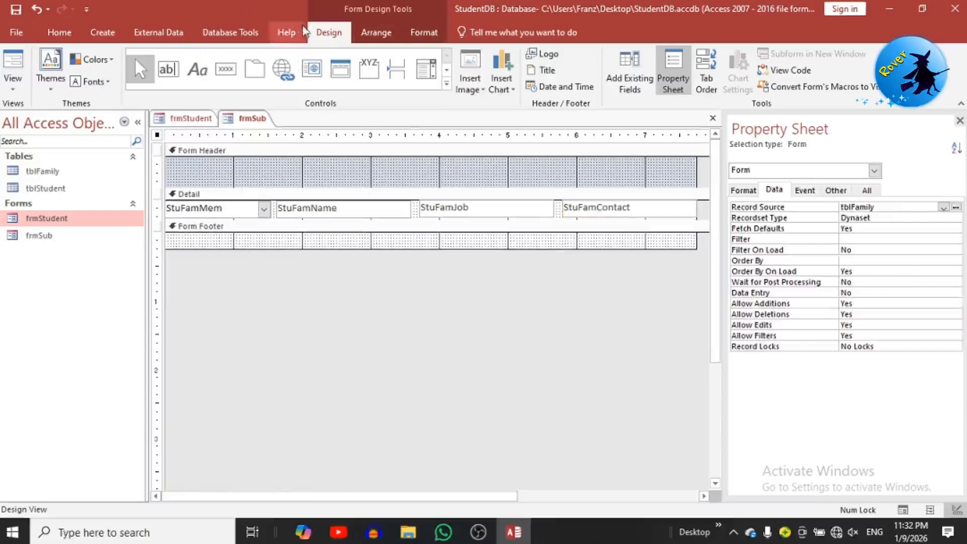
Step: Draw Name, Job and Contact No heading labels in frmSub's Form Header with the Label tool
left_click(193, 67)
left_click_drag(174, 171, 265, 187)
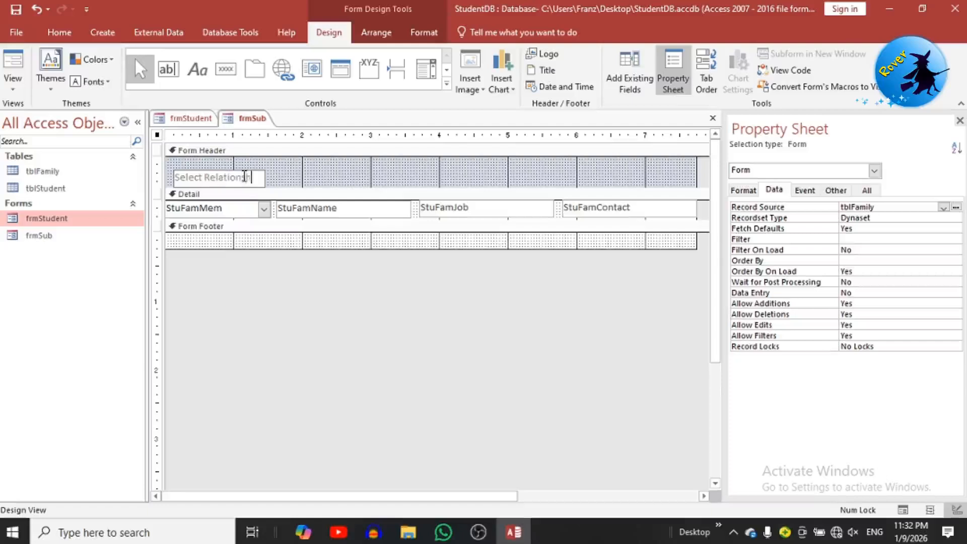
left_click(302, 185)
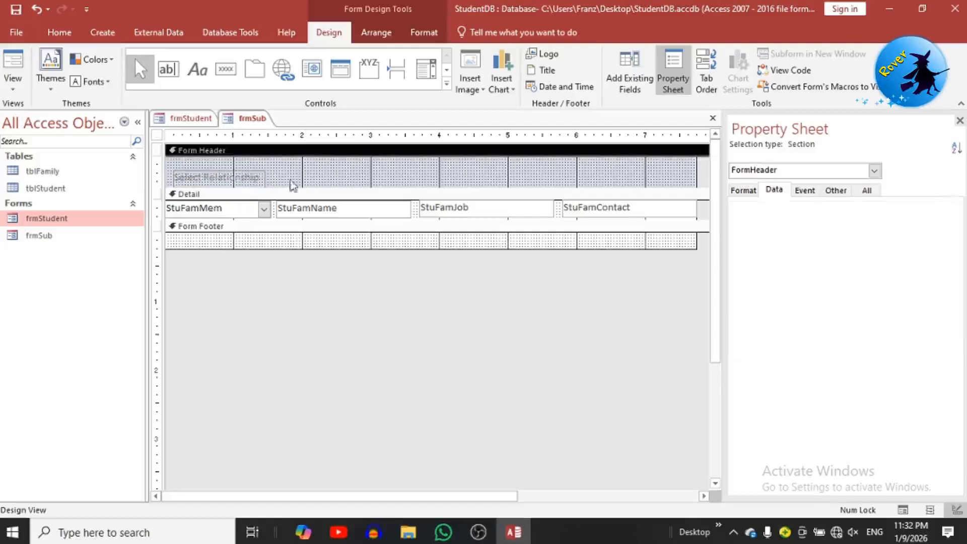
left_click(189, 73)
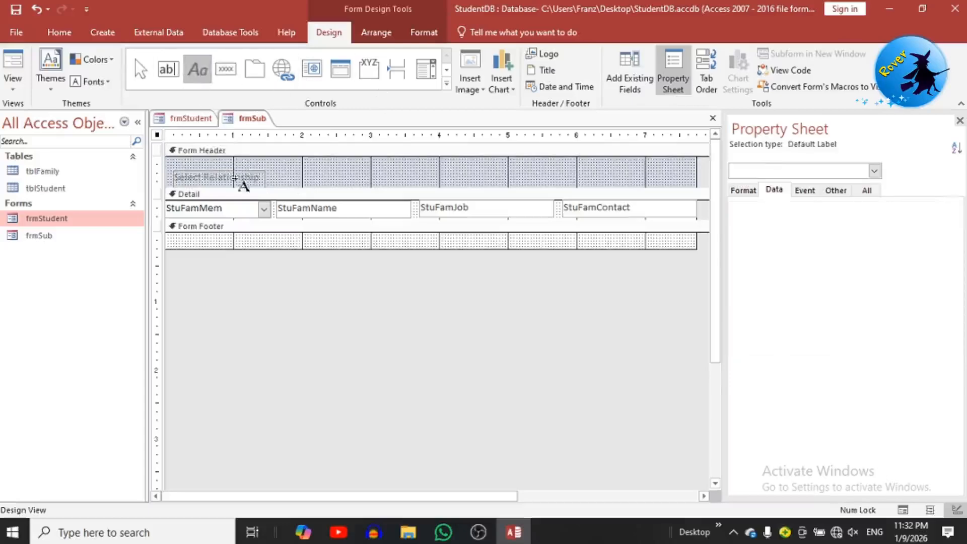
left_click_drag(282, 167, 402, 184)
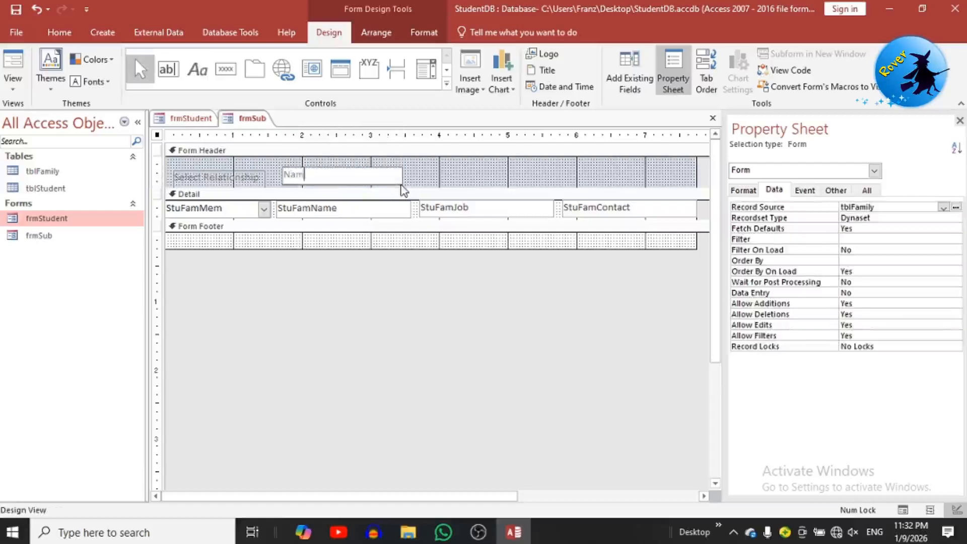
left_click(468, 186)
left_click(400, 171)
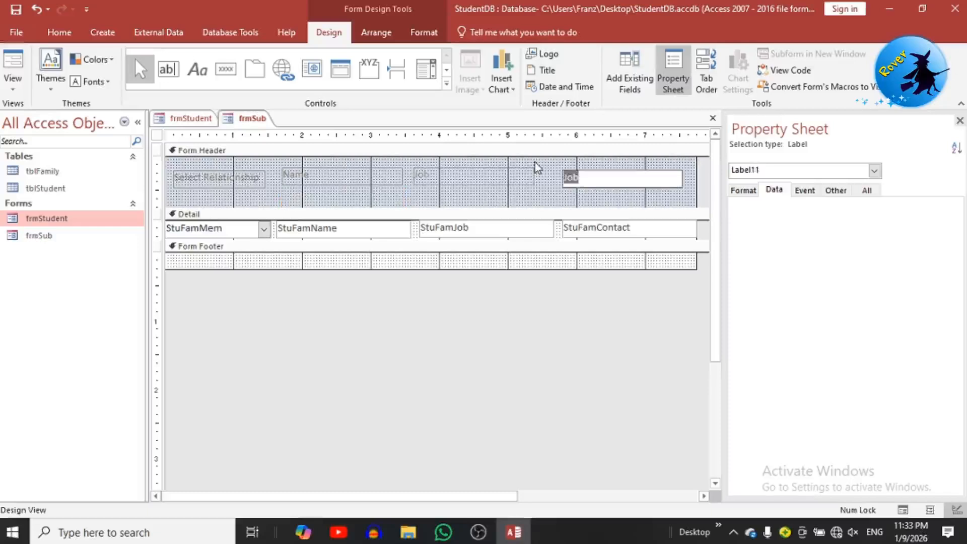
type("ontact No")
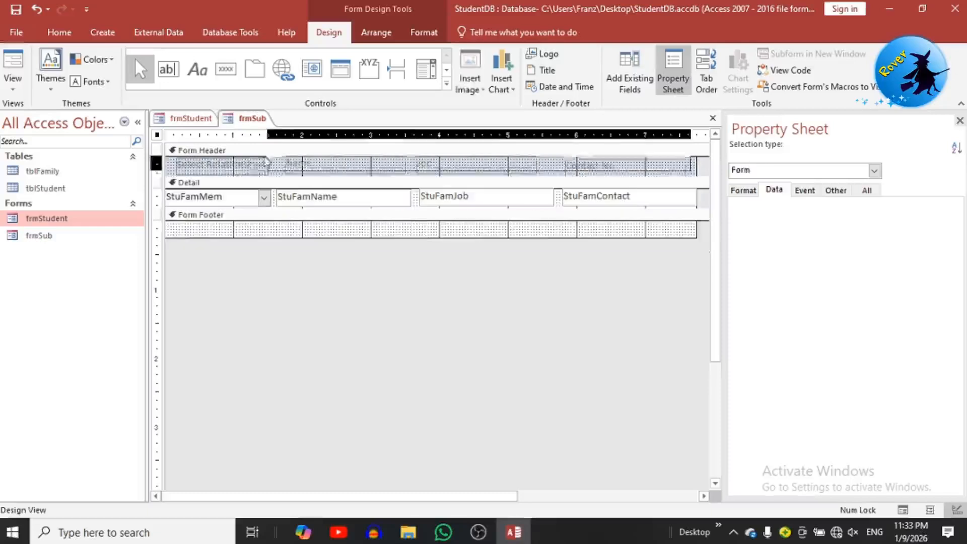
Step: Make the four header labels 12-point, dark and bold, and set the detail fields to 13 point
left_click_drag(702, 160, 231, 166)
left_click(59, 26)
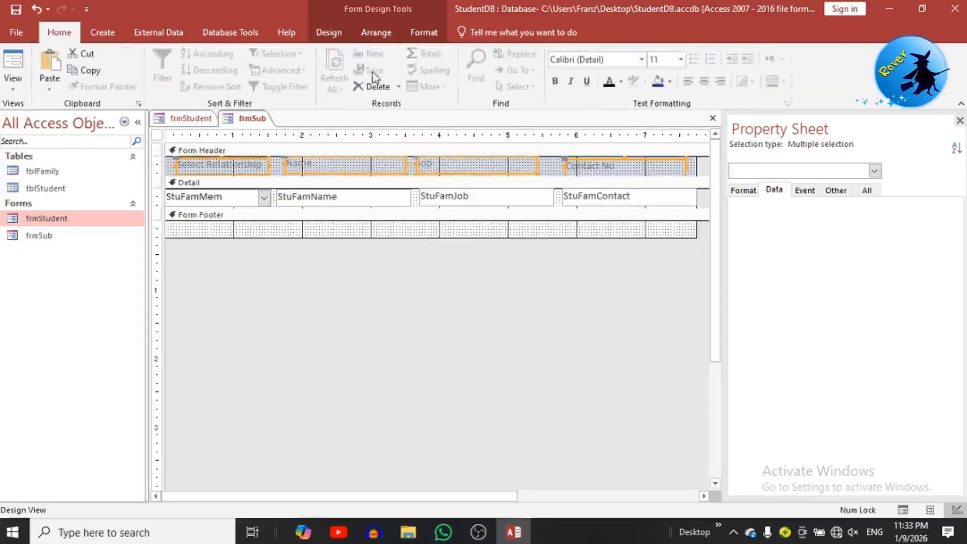
left_click(655, 59)
type("12")
key("Return")
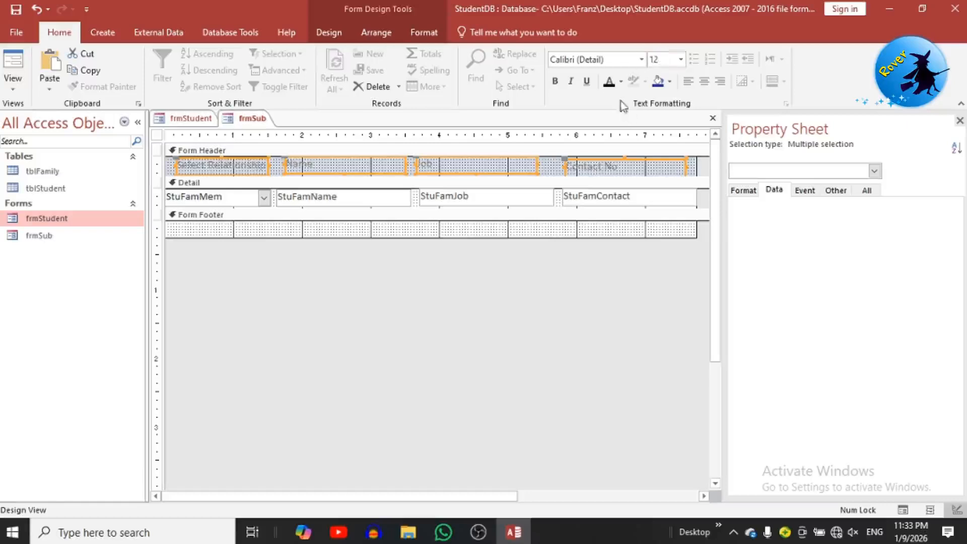
left_click(610, 87)
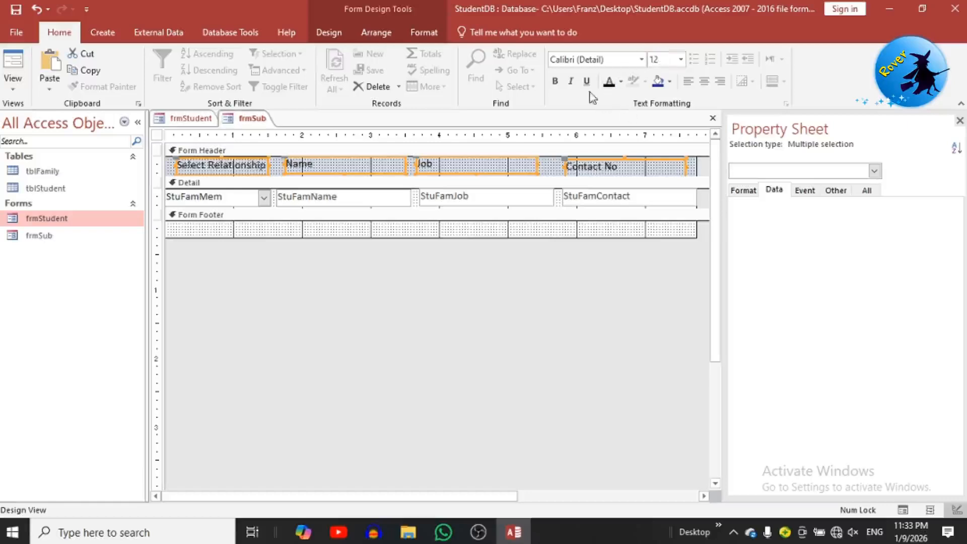
left_click(558, 86)
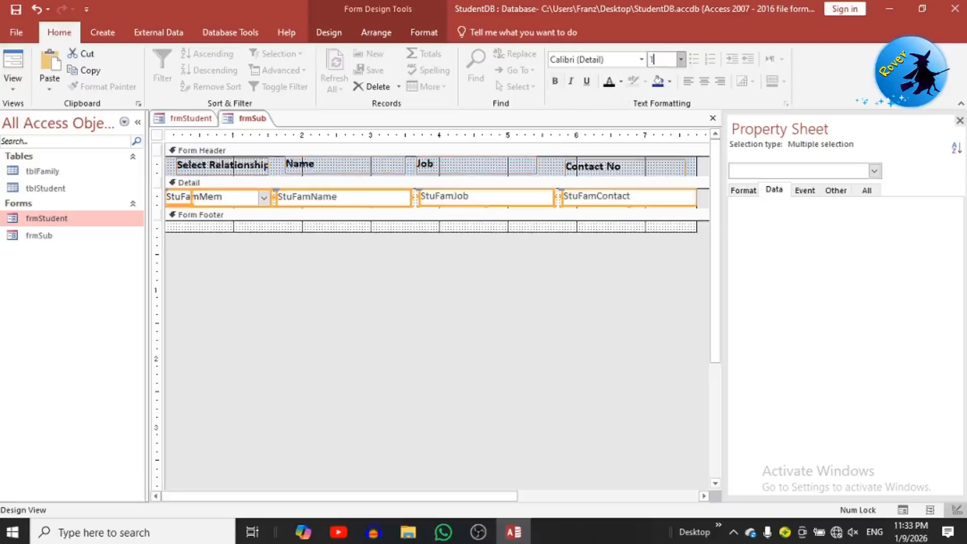
key("Return")
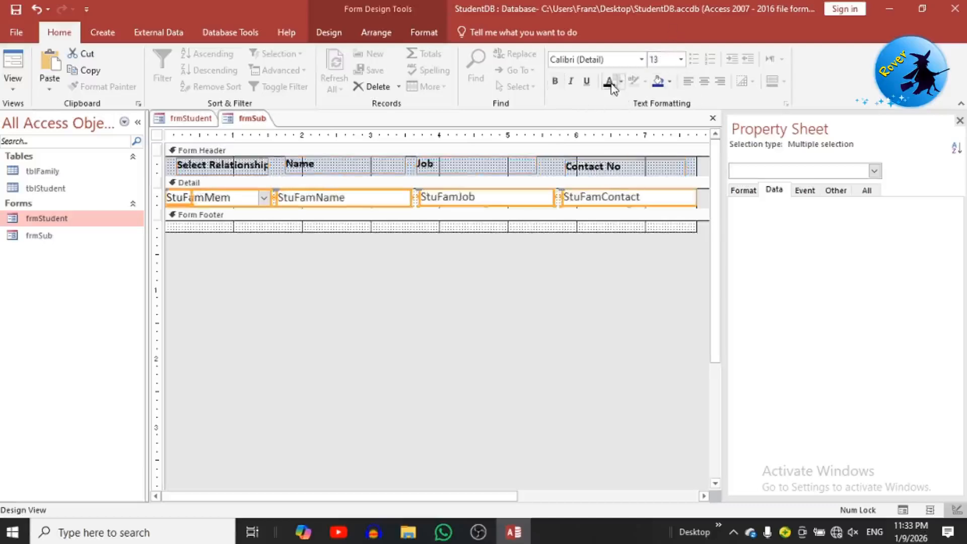
left_click(573, 317)
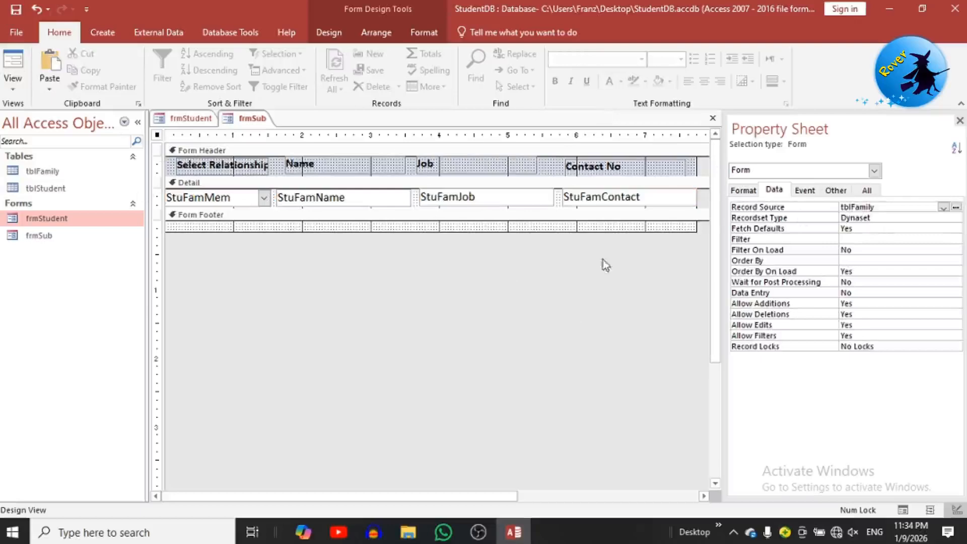
Step: Change frmSub's Default View property on the Format tab to Continuous Forms
left_click(753, 191)
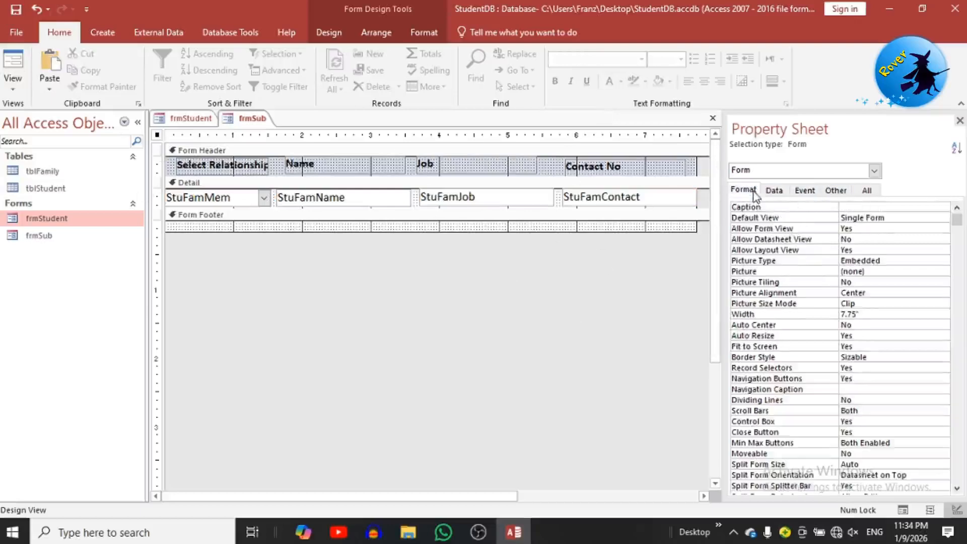
left_click(914, 219)
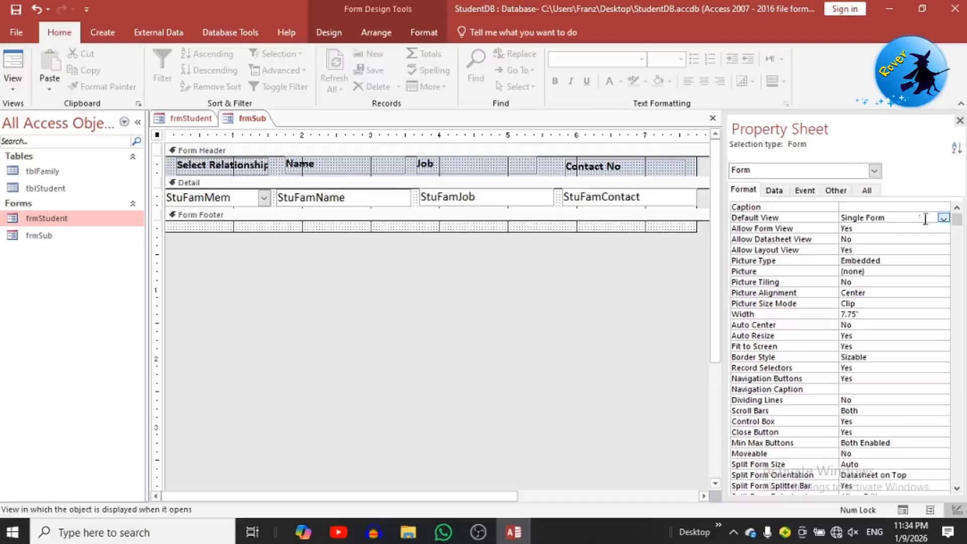
left_click(943, 218)
left_click(934, 236)
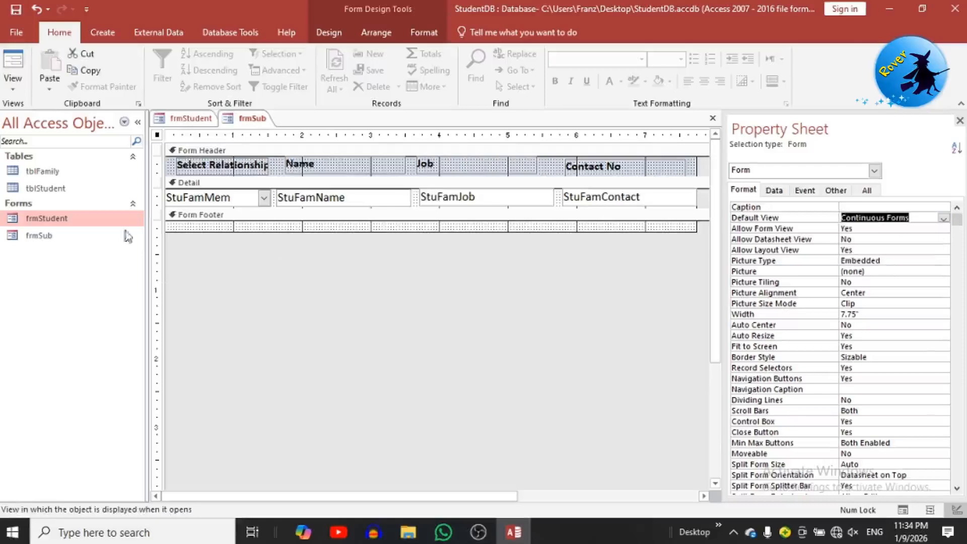
left_click(13, 61)
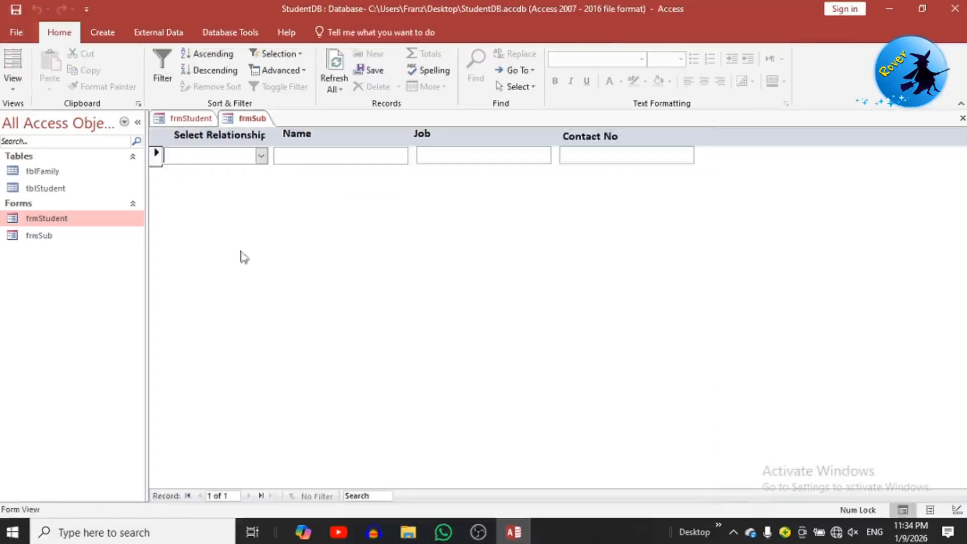
Step: Close frmSub and reopen frmStudent in Design View on the Student Family Info page
right_click(235, 119)
left_click(248, 137)
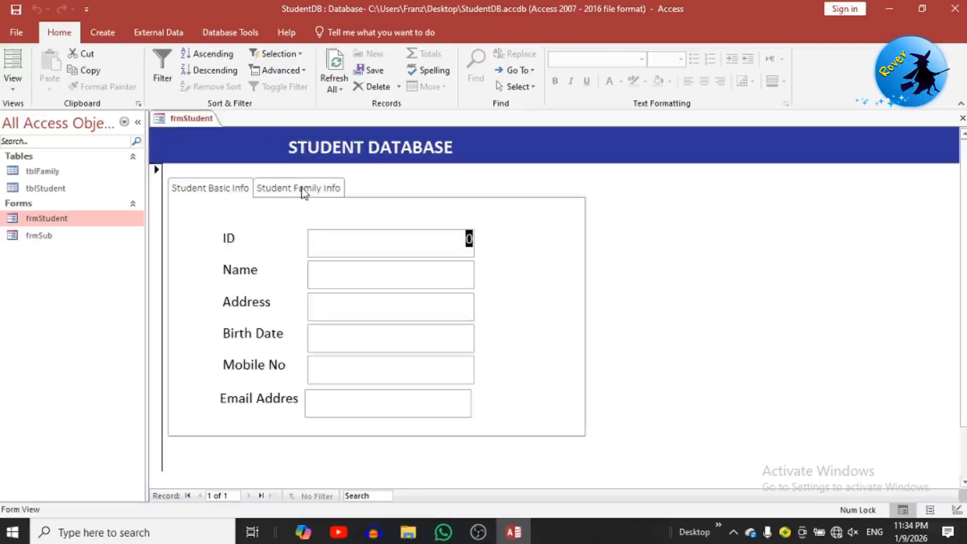
left_click(302, 190)
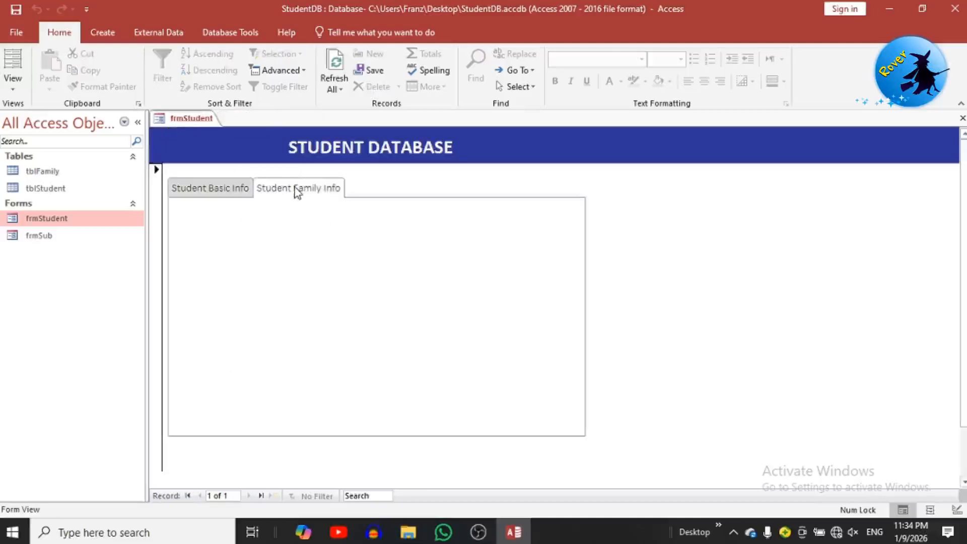
right_click(672, 248)
left_click(707, 290)
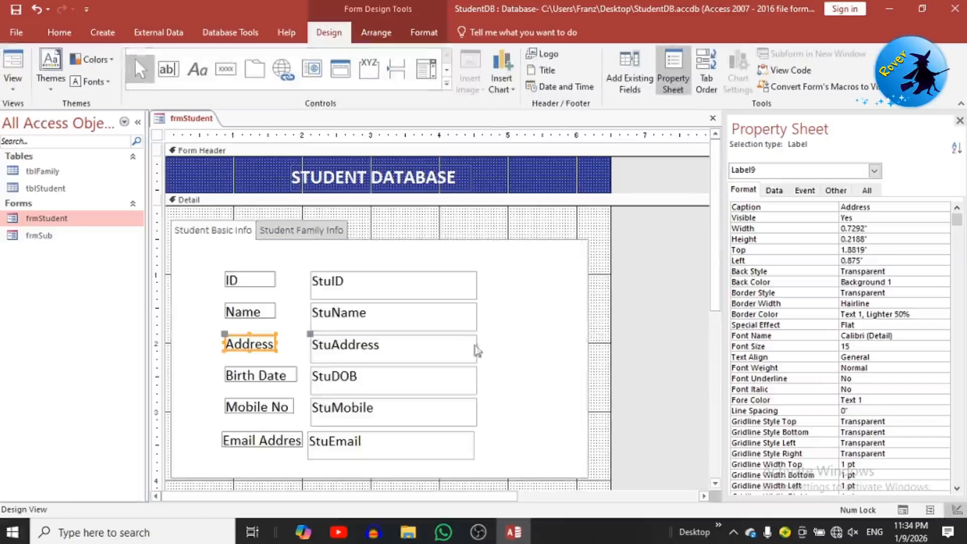
left_click(299, 227)
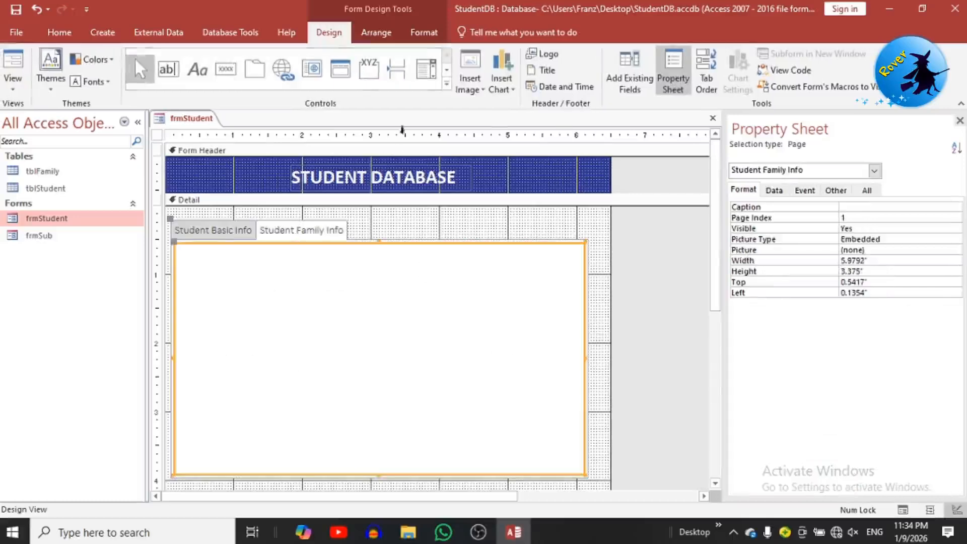
Step: Draw a Subform/Subreport control on the family page based on the existing form frmSub
left_click(447, 83)
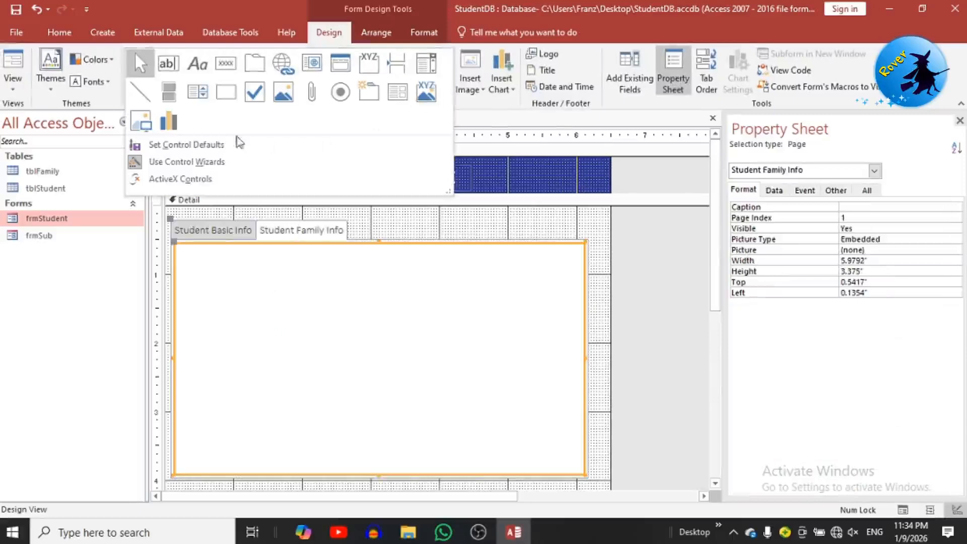
left_click(398, 99)
left_click_drag(206, 271, 536, 418)
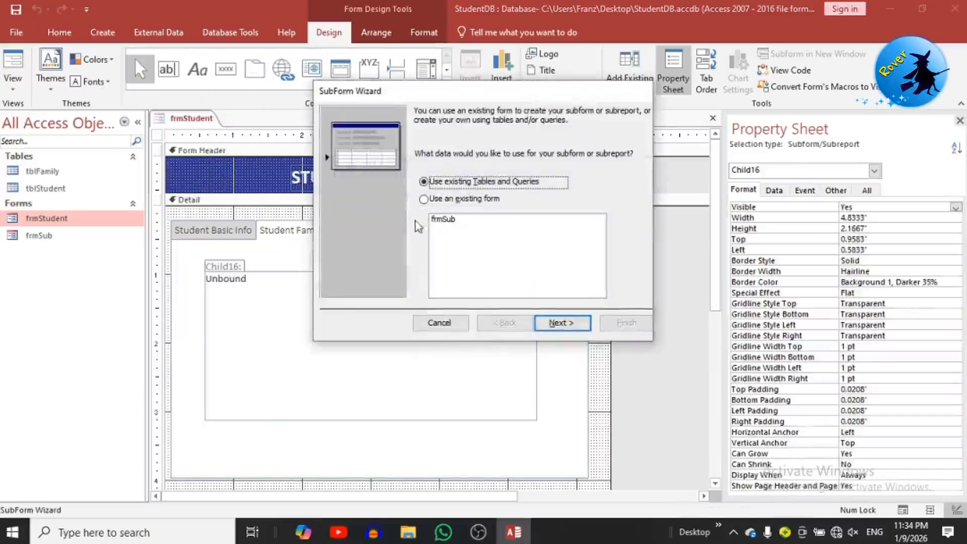
left_click(424, 200)
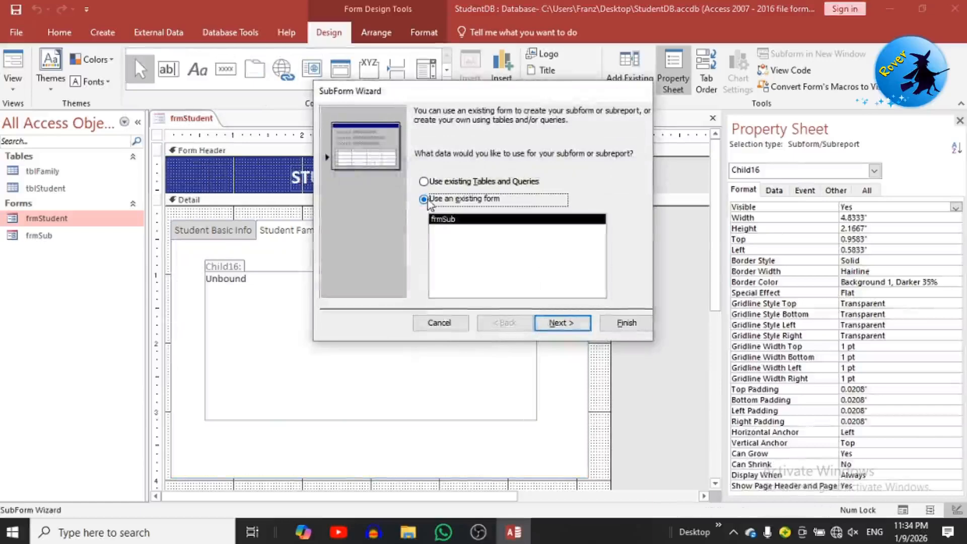
left_click(569, 329)
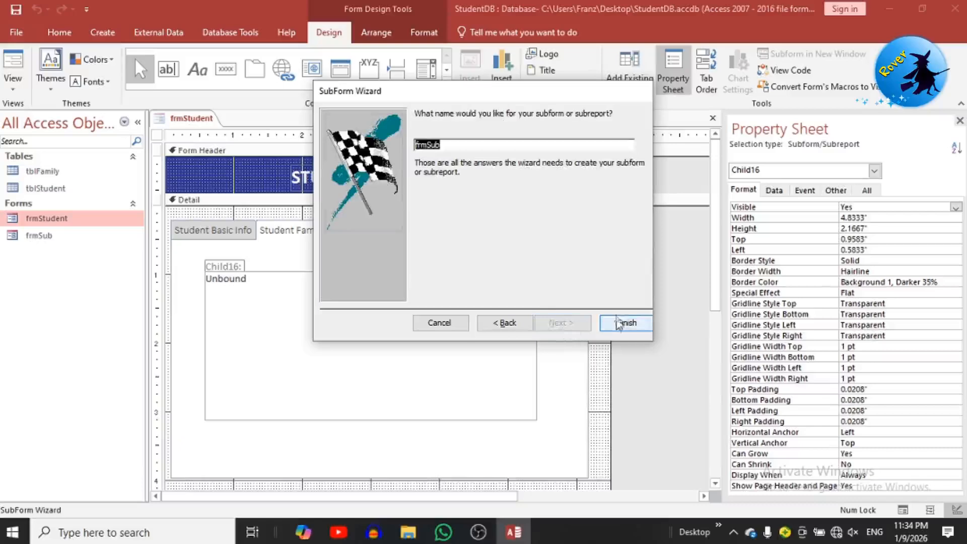
left_click(620, 324)
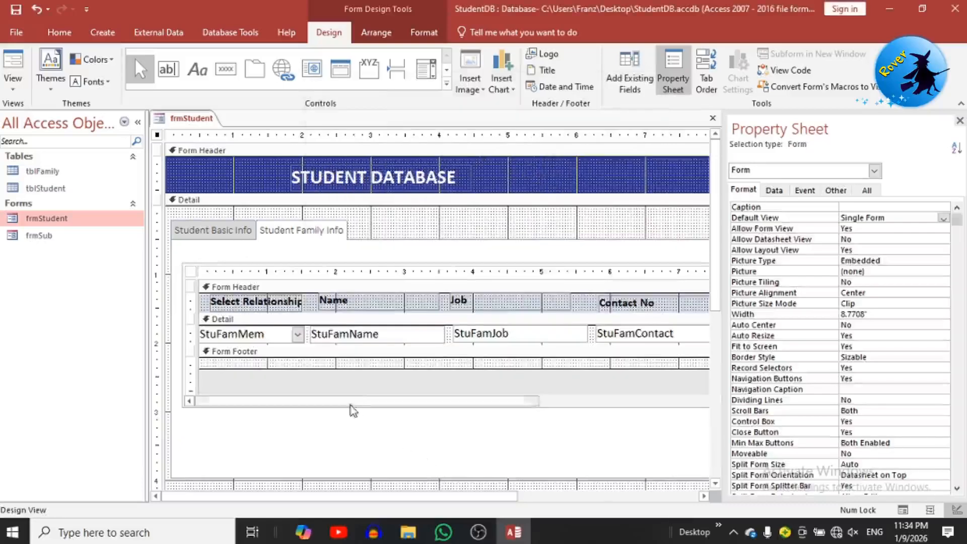
Step: Collapse the navigation pane, run frmStudent in Form View and pick Mother as the relationship
left_click(138, 122)
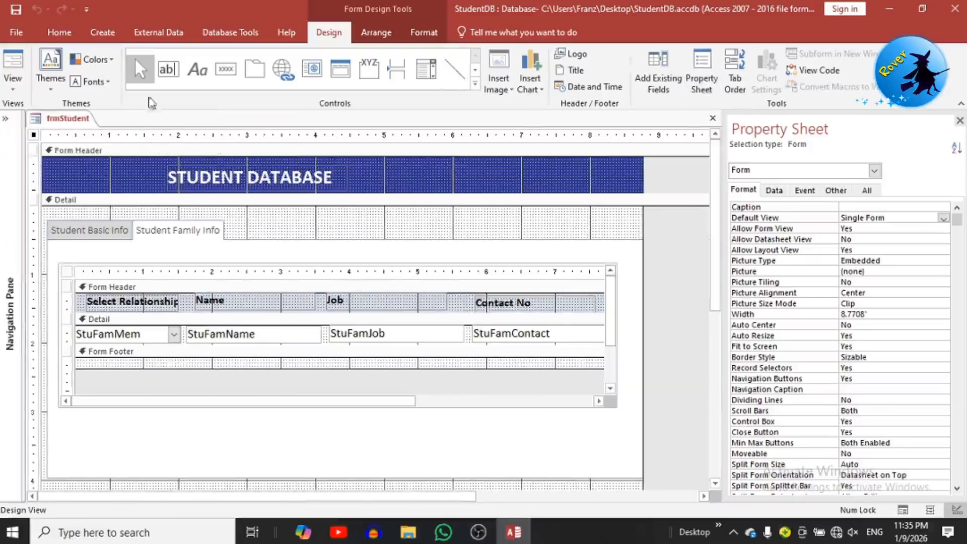
left_click(13, 60)
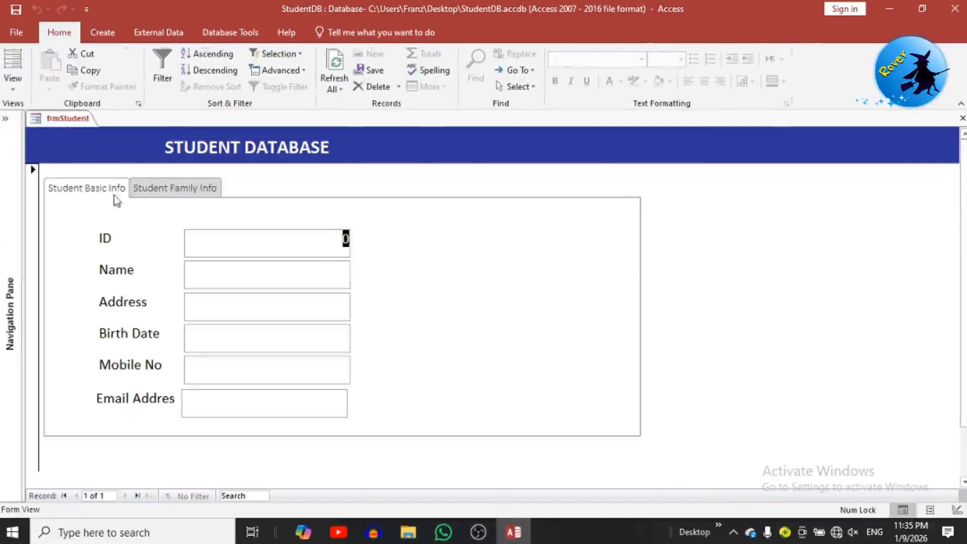
left_click(147, 189)
left_click(169, 250)
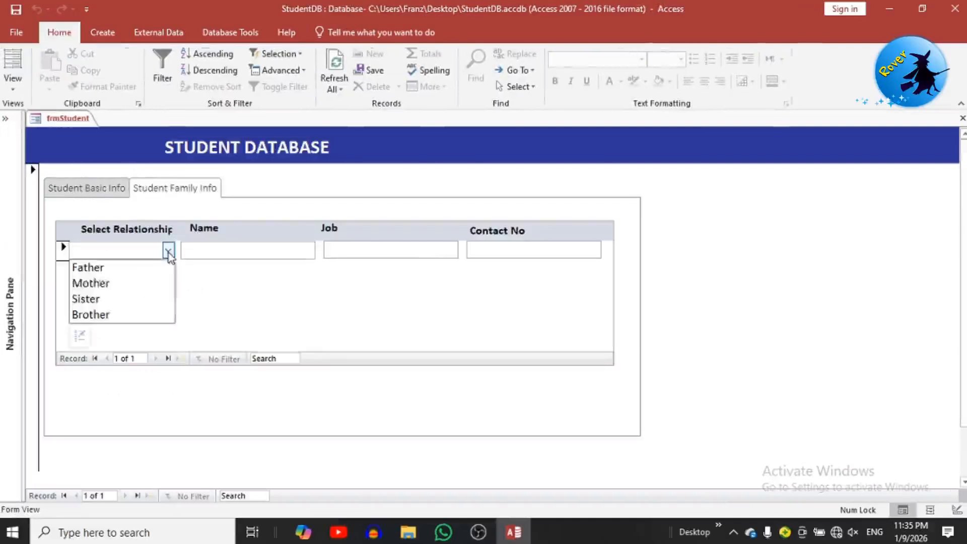
left_click(144, 282)
Step: Switch back and forth between the Student Basic Info and Student Family Info tabs
left_click(102, 189)
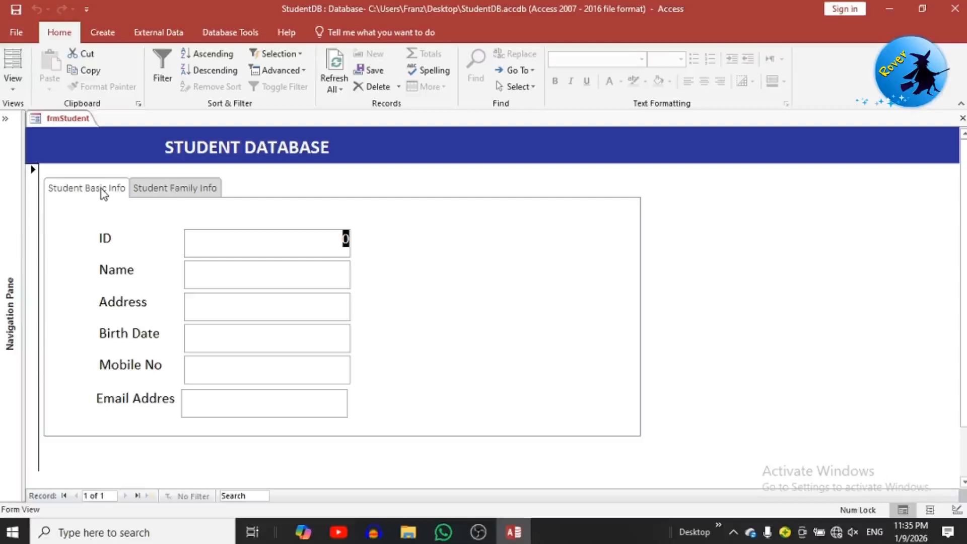
left_click(157, 192)
left_click(124, 189)
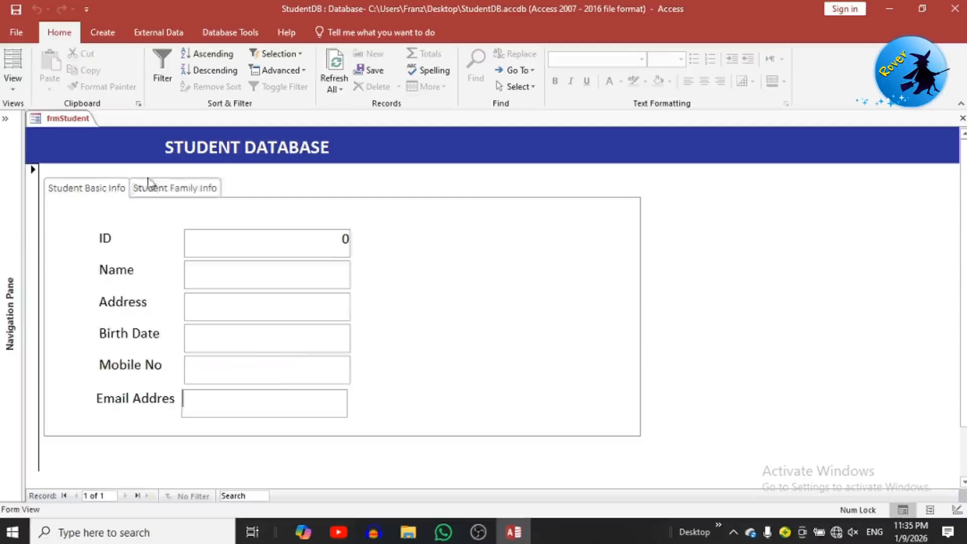
left_click(157, 190)
left_click(90, 190)
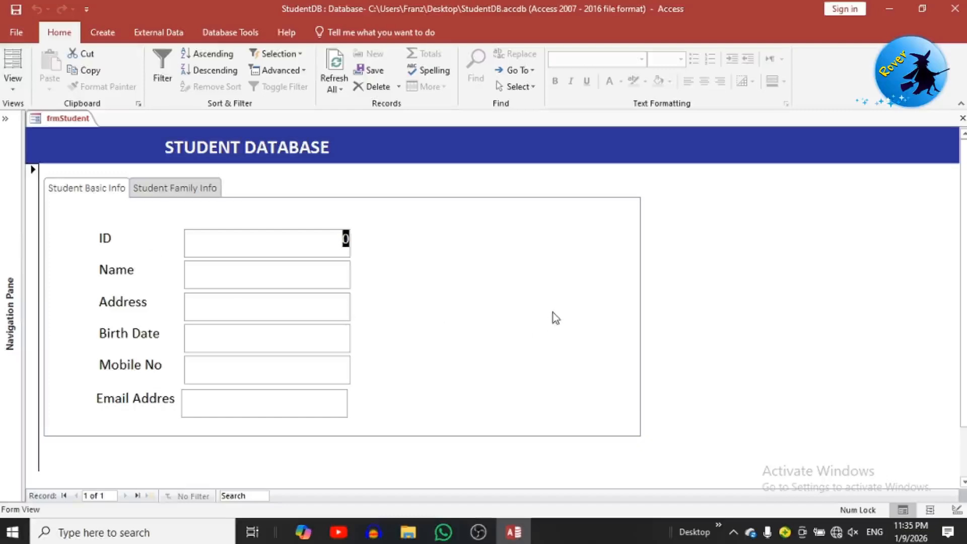
right_click(735, 226)
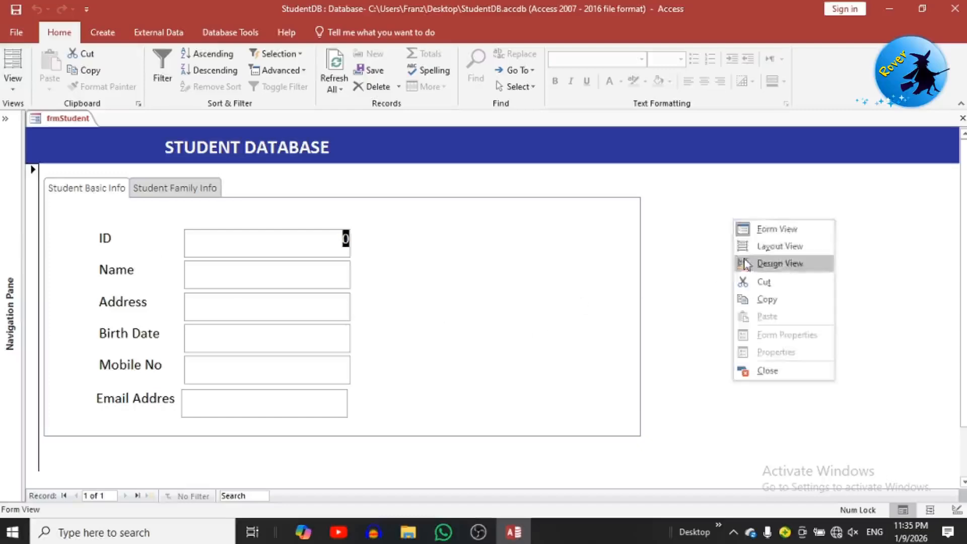
Step: Return to Design View and confirm the tab control is named TabCtl1
left_click(743, 263)
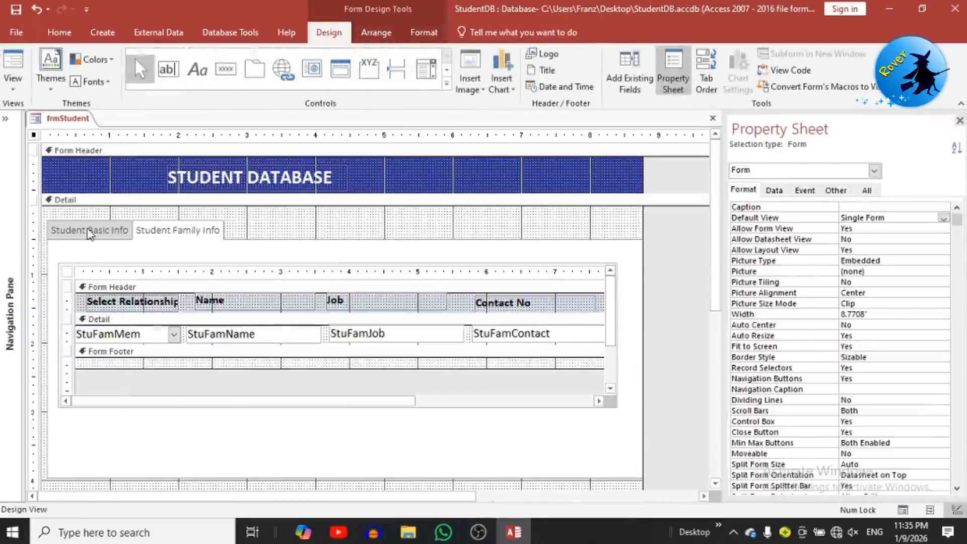
left_click(92, 231)
left_click(92, 232)
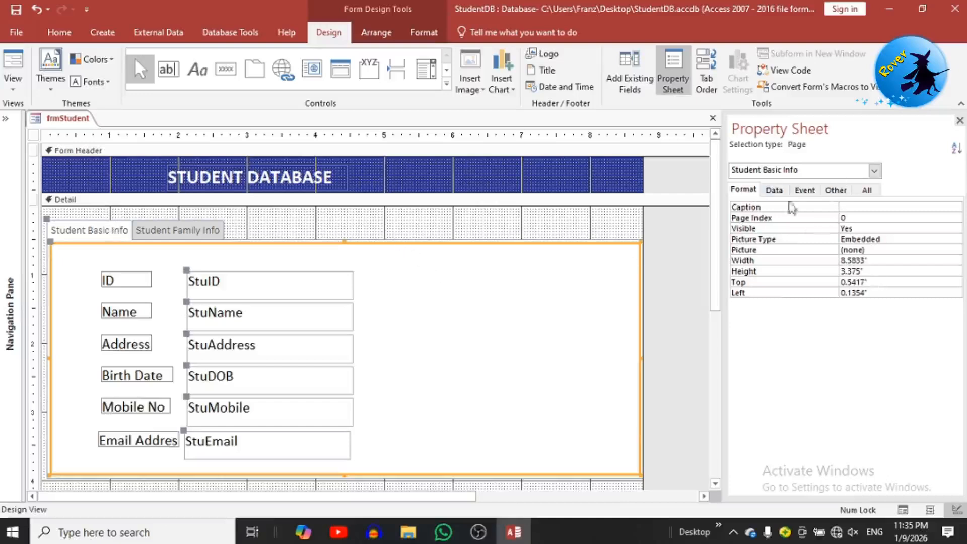
left_click(260, 235)
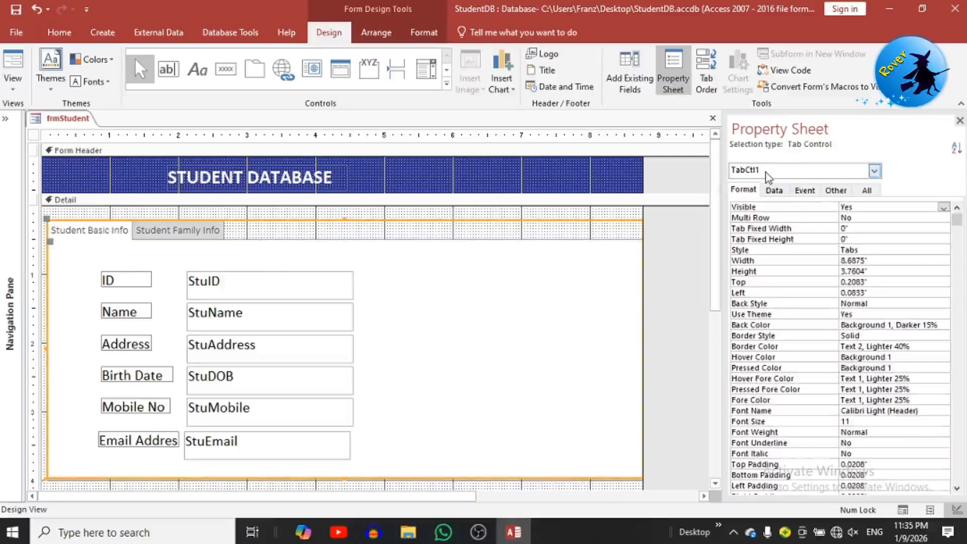
left_click(866, 190)
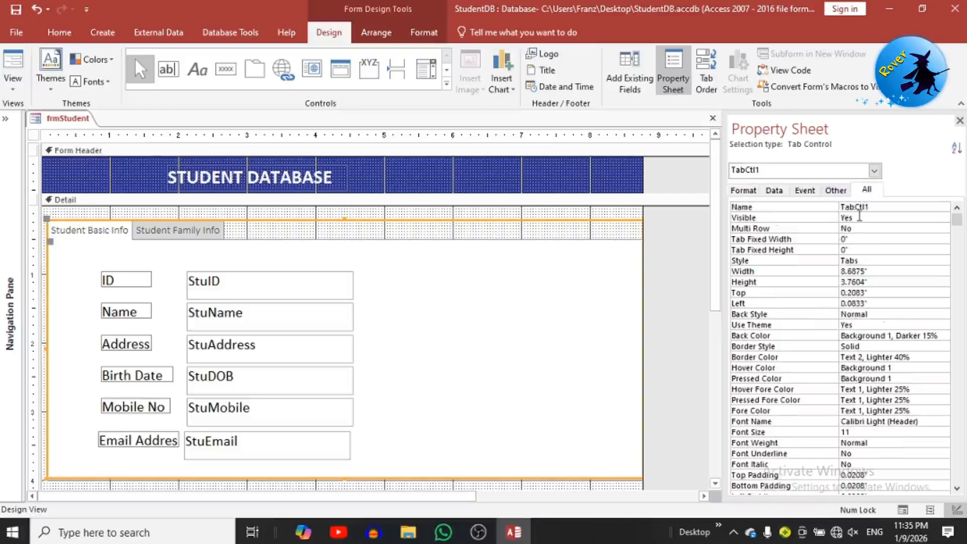
left_click(829, 208)
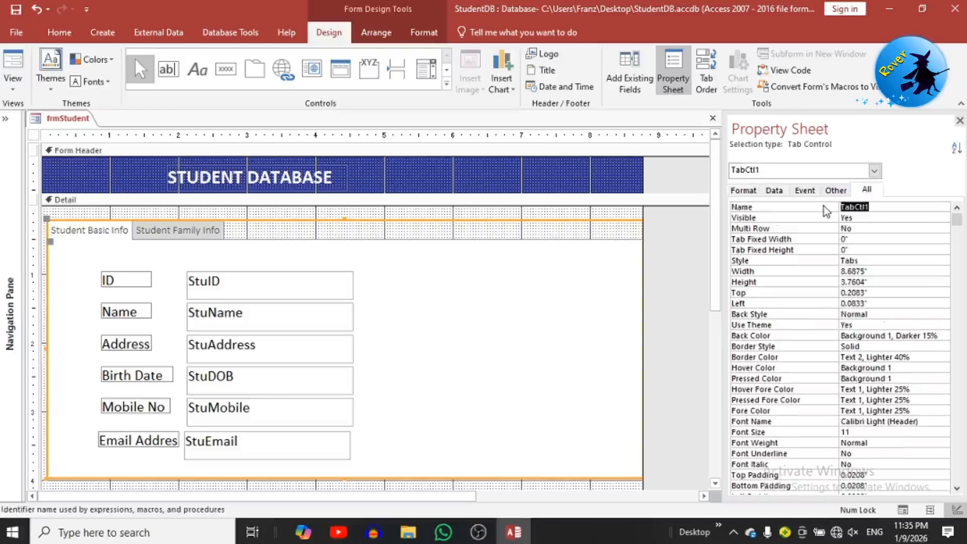
Step: Build an event for the Detail section using the Code Builder
left_click(425, 214)
right_click(432, 216)
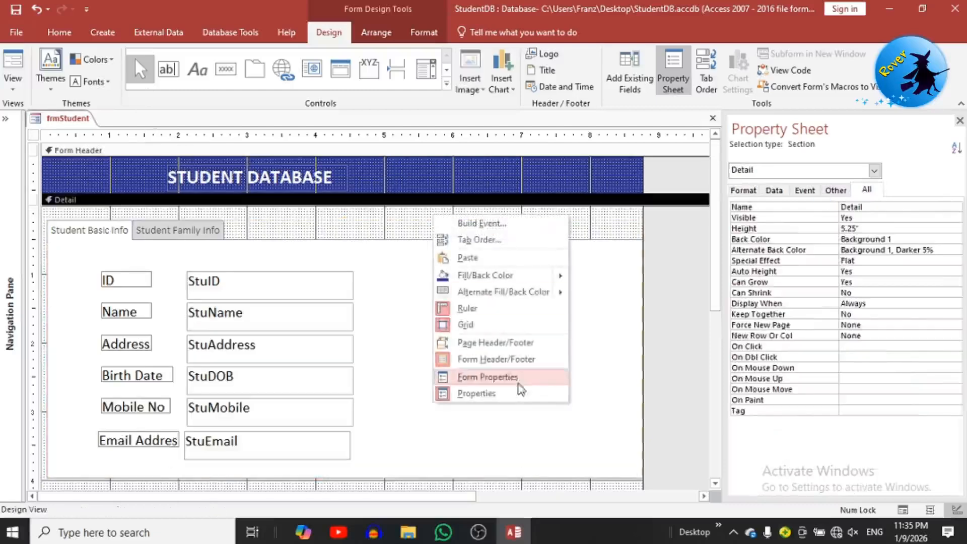
left_click(493, 226)
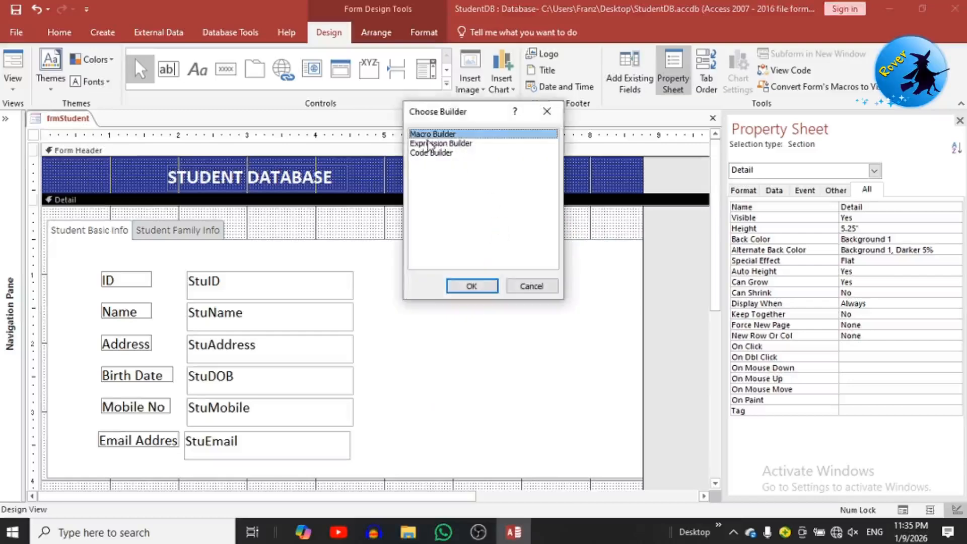
left_click(431, 152)
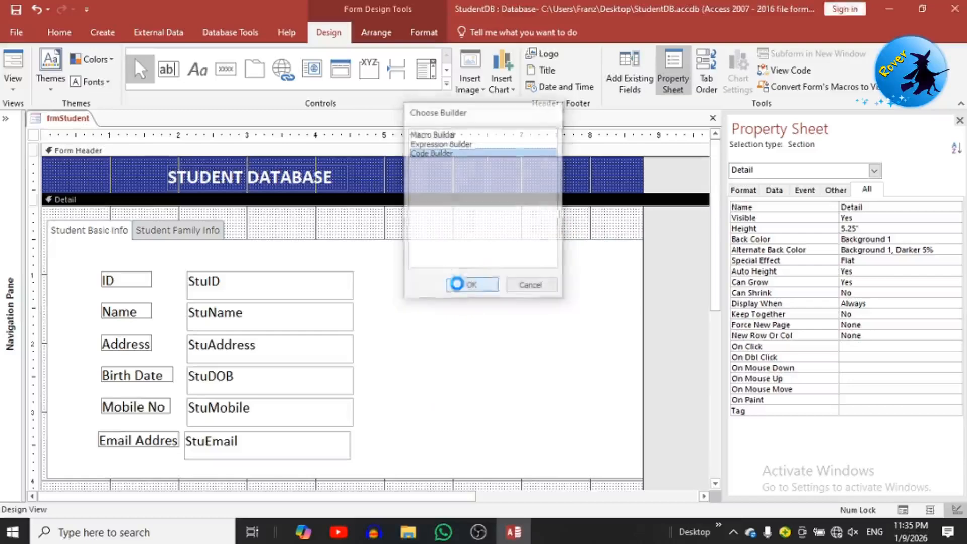
left_click(469, 286)
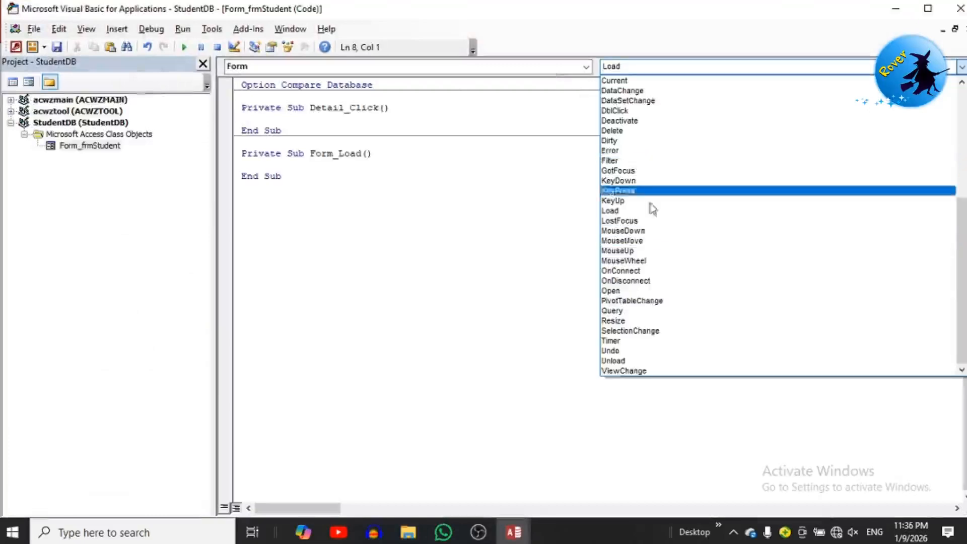
Step: Write a Form_AfterUpdate procedure with Me.TabCtl1.Value = 1, then close the VBA editor
scroll(647, 182, "up", 7)
left_click(639, 141)
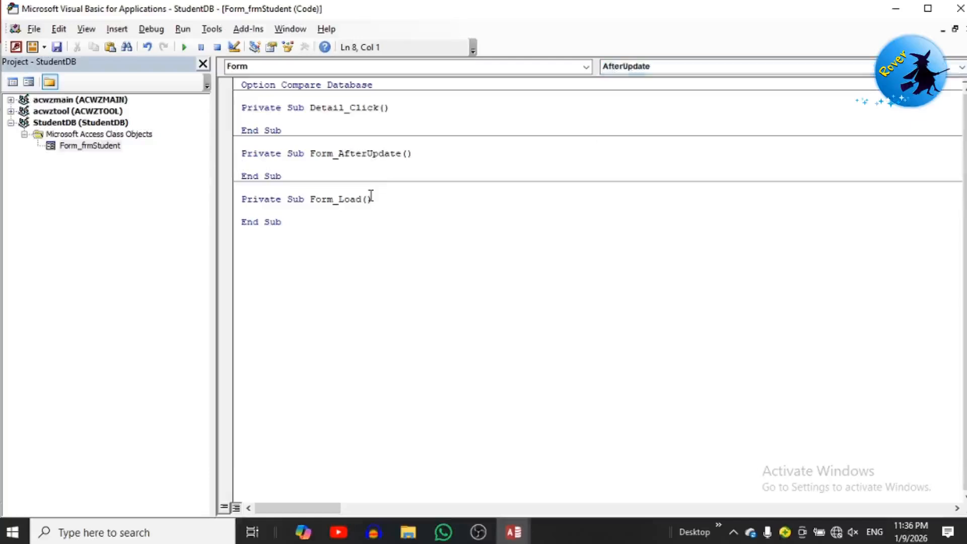
type("Me.TabCtl1")
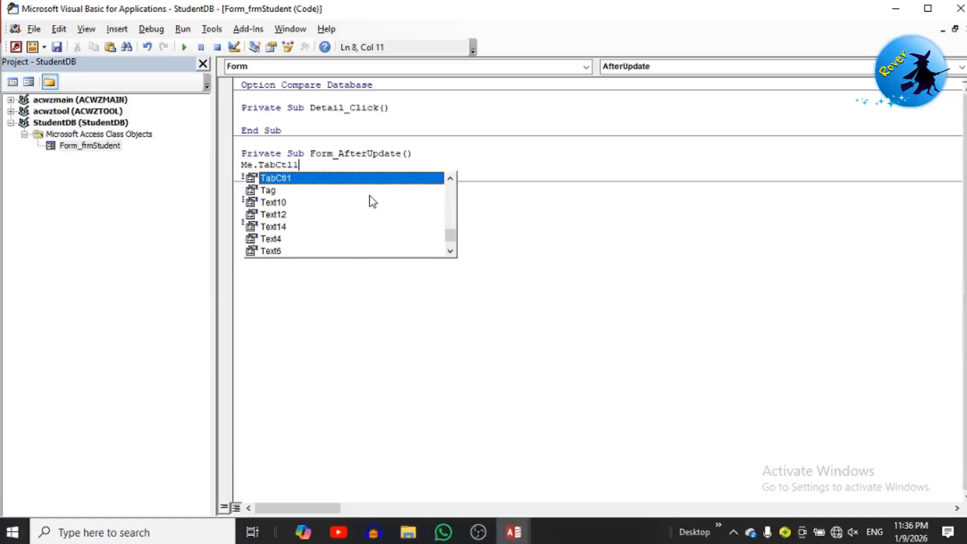
type(".value = 1")
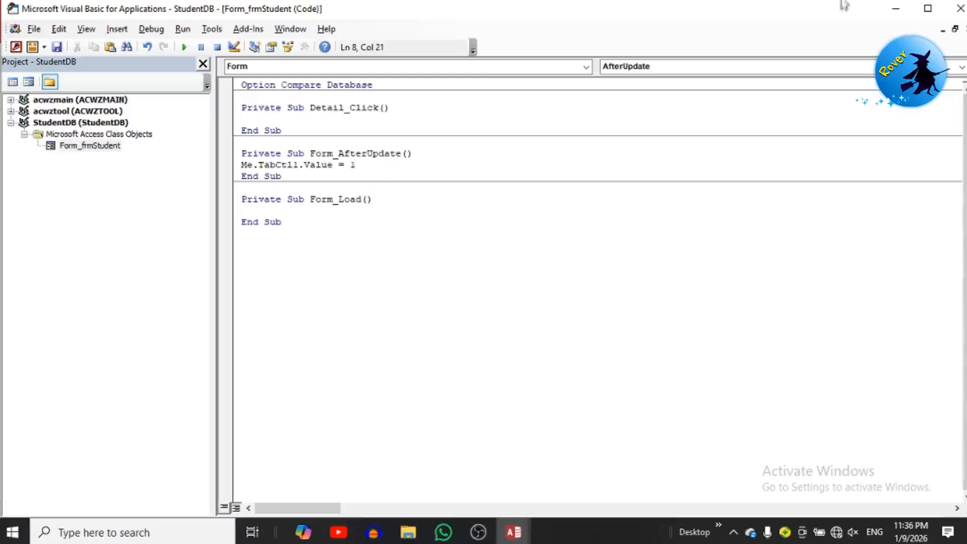
left_click(960, 8)
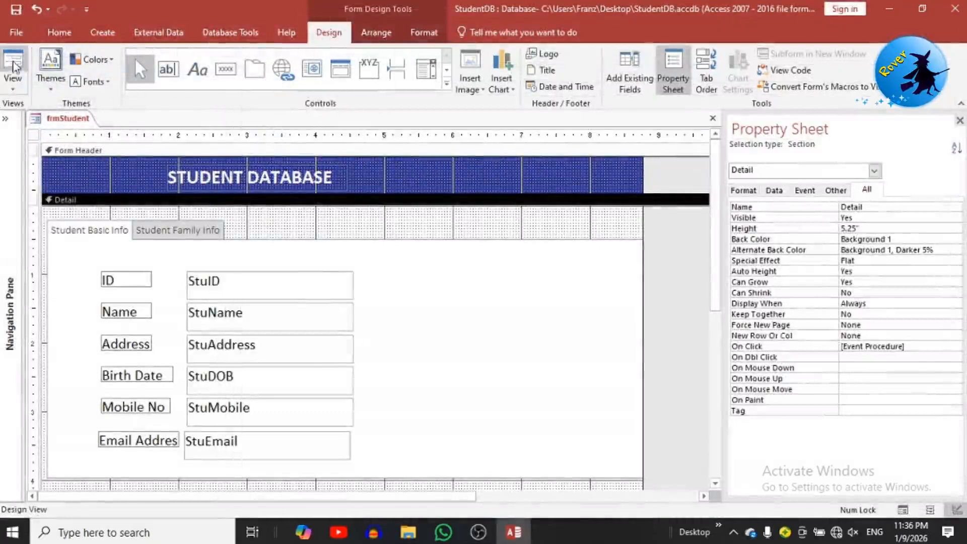
Step: In Form View, enter student ID 1000 with the student's name and address
left_click(12, 61)
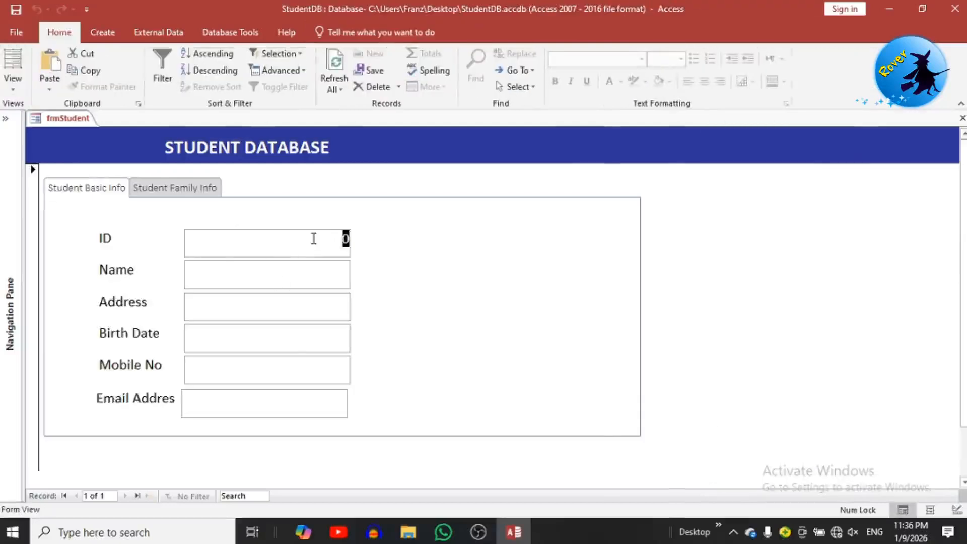
type("1000")
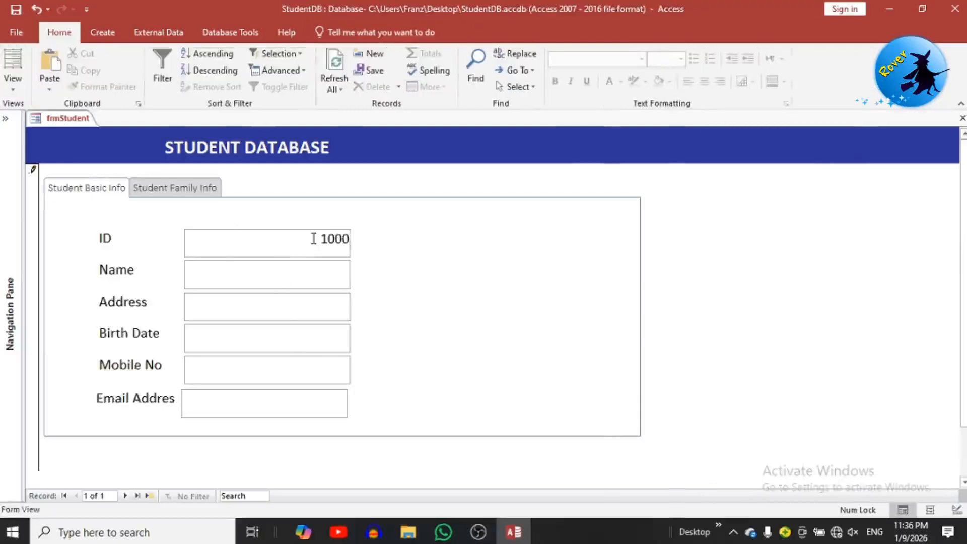
left_click(295, 272)
type("Franz")
left_click(277, 308)
type("Colombo")
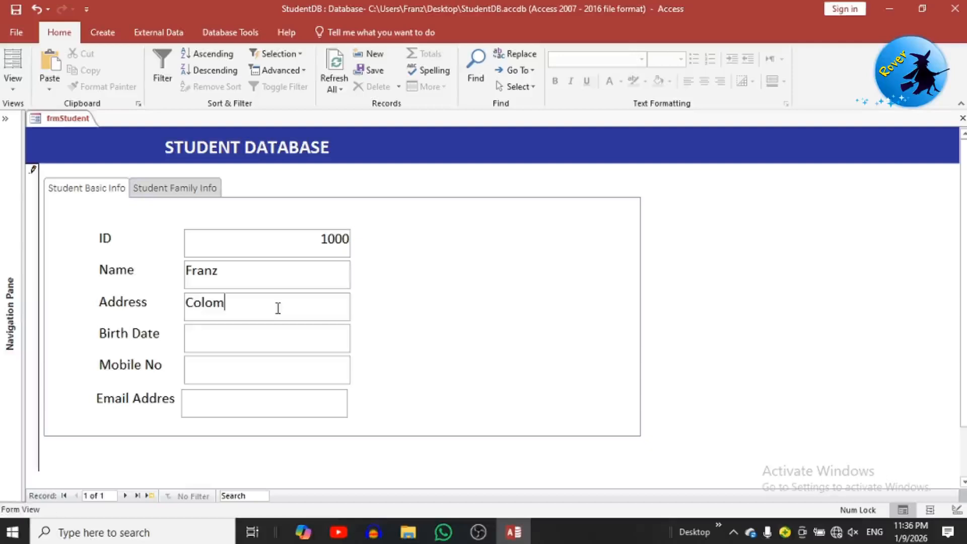
Step: Fill in the birth date, mobile number and email address, then Tab to save the record
left_click(251, 337)
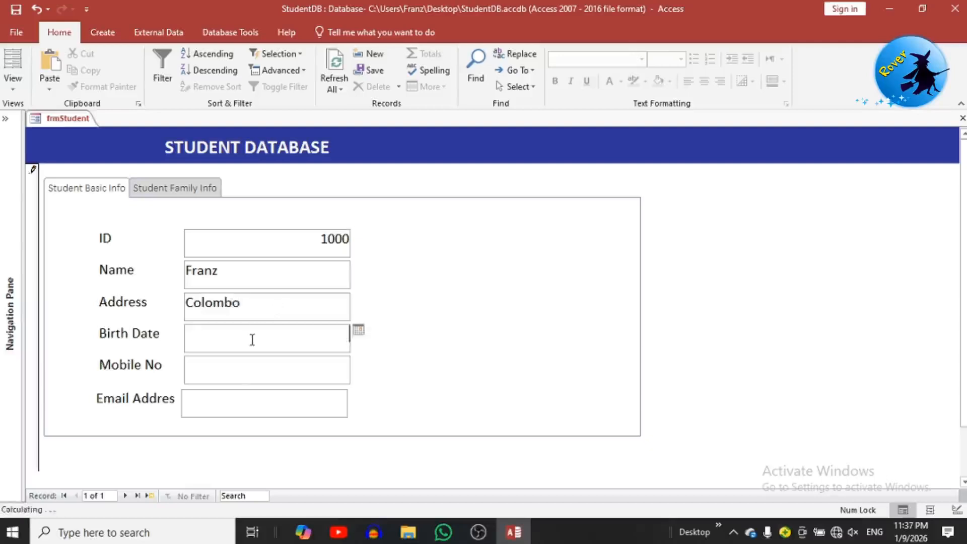
type("1983/05/25")
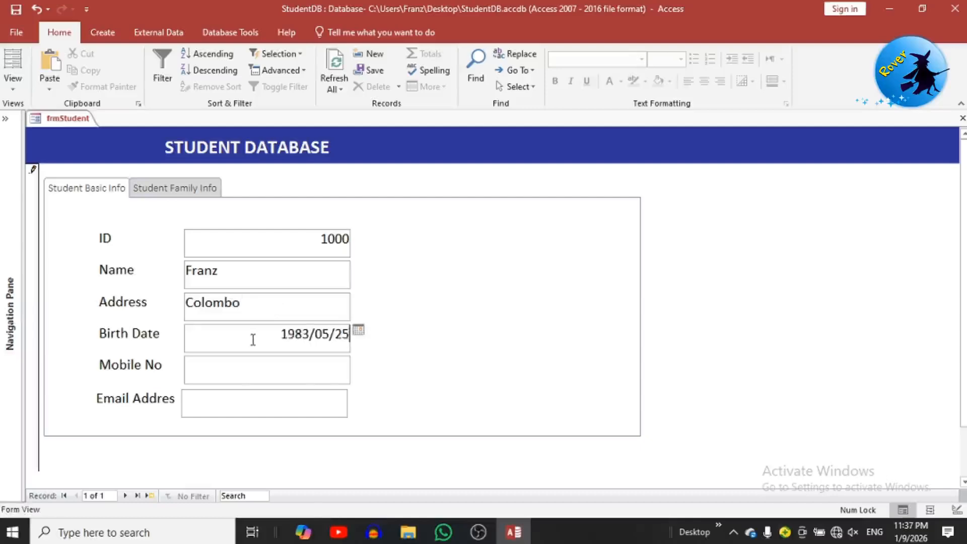
left_click(266, 359)
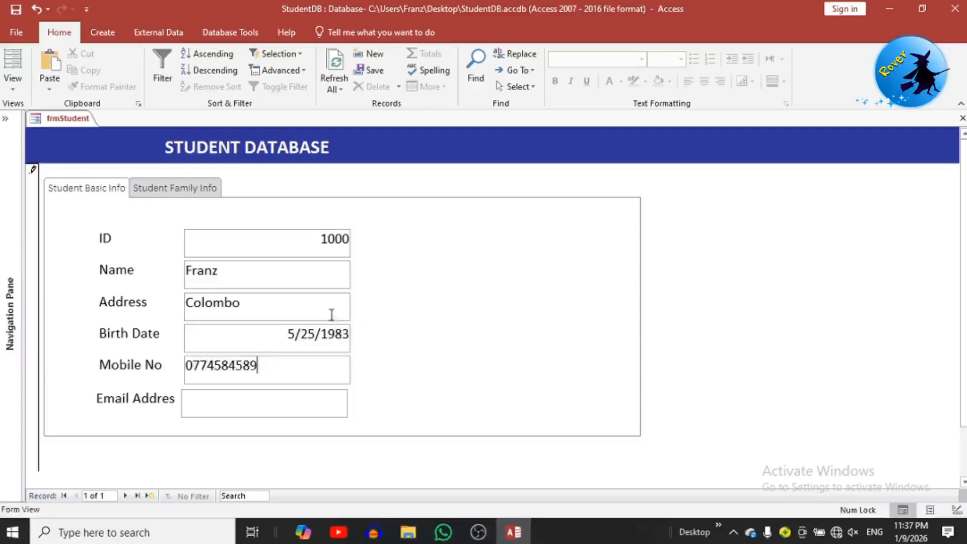
left_click(289, 403)
type("abc@gmail.com")
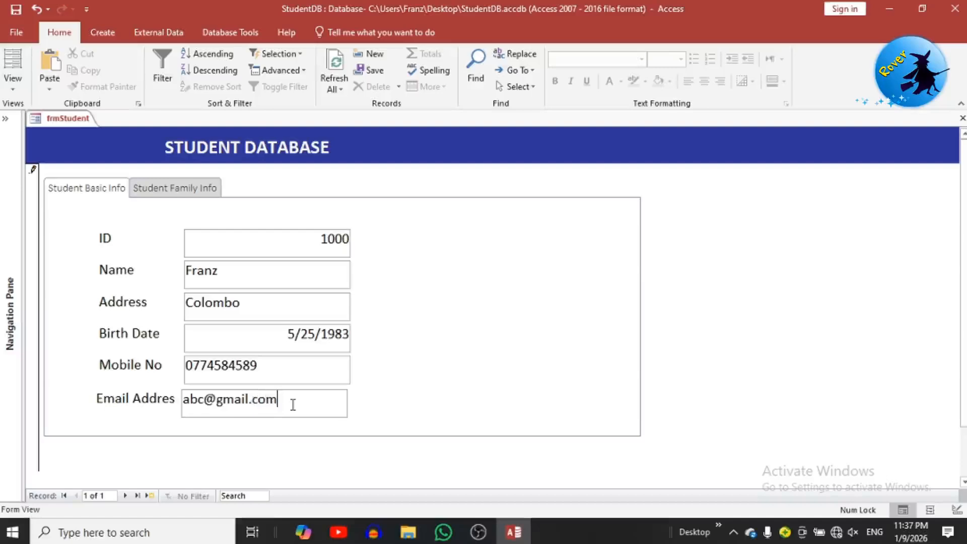
key("Tab")
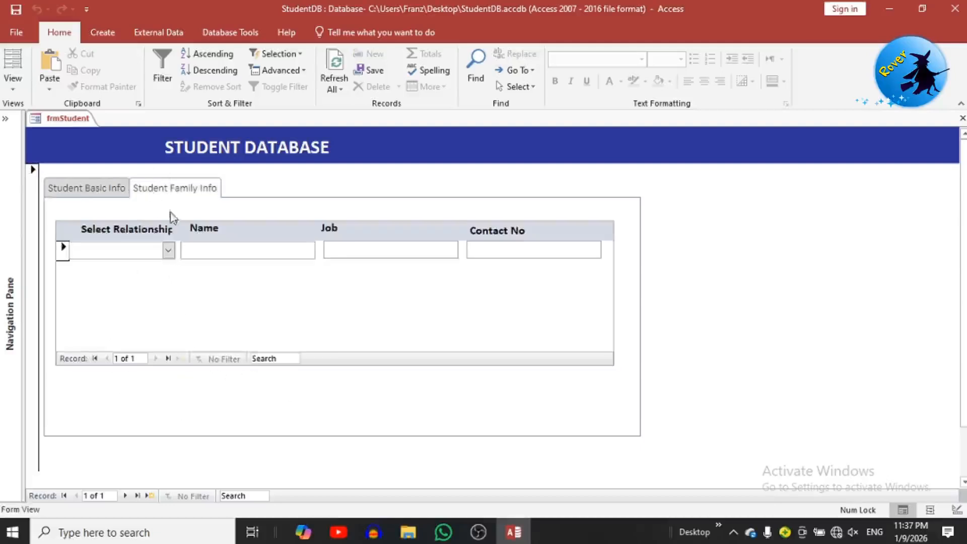
Step: Add a Father family row with his name, job 'Business Men' and contact number
left_click(168, 249)
left_click(144, 269)
left_click(246, 249)
type("Kithsirii")
left_click(449, 250)
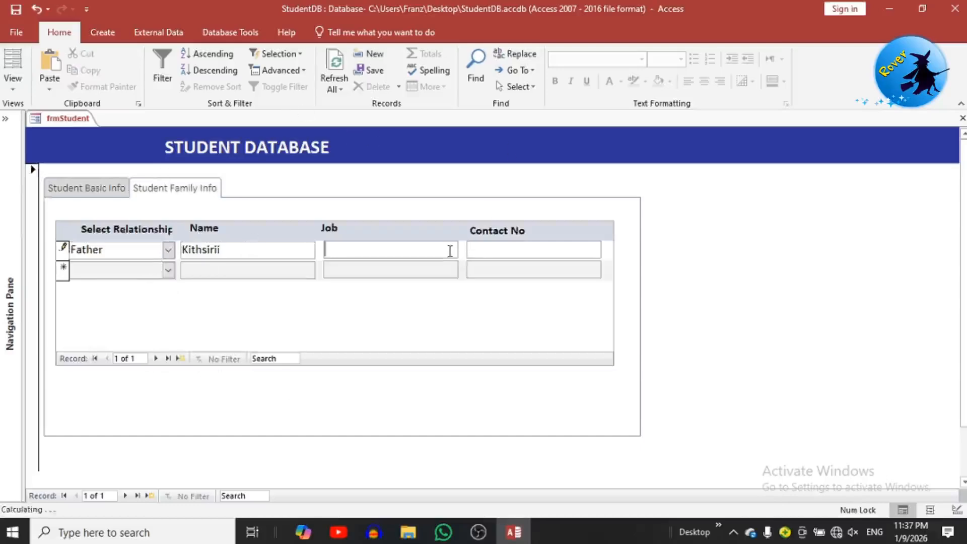
type("Business Men")
left_click(509, 253)
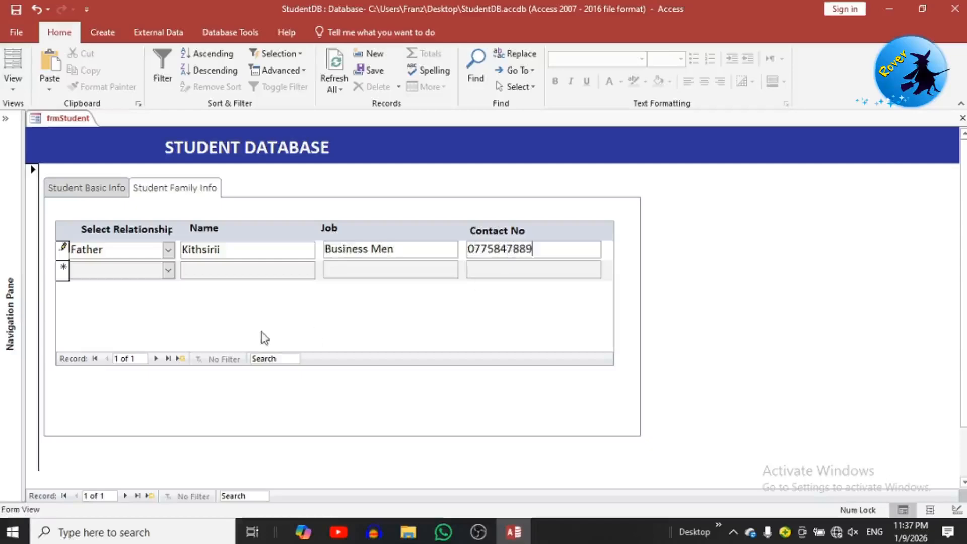
Step: Add a Mother row, then start a blank new student record on the Basic Info page
left_click(168, 271)
left_click(156, 302)
left_click(227, 272)
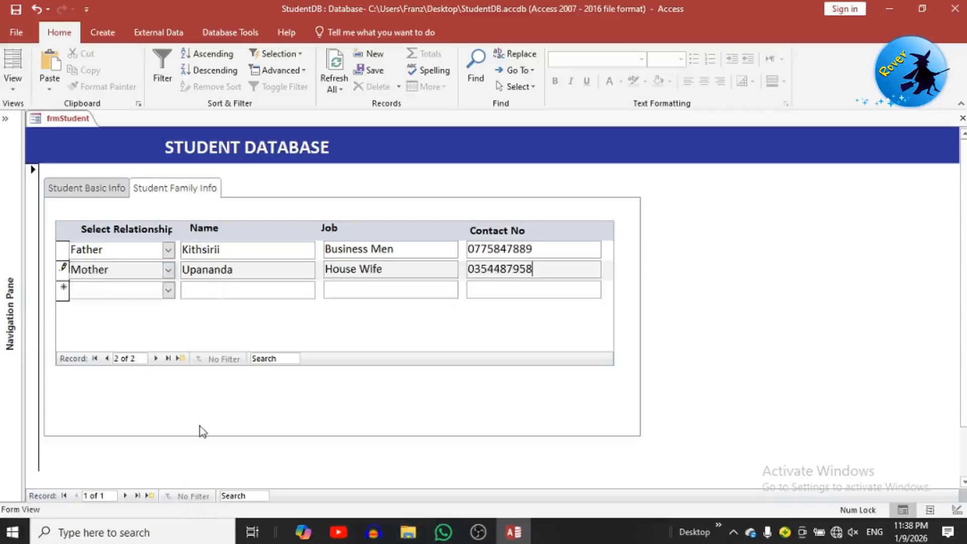
key("Tab")
left_click(149, 498)
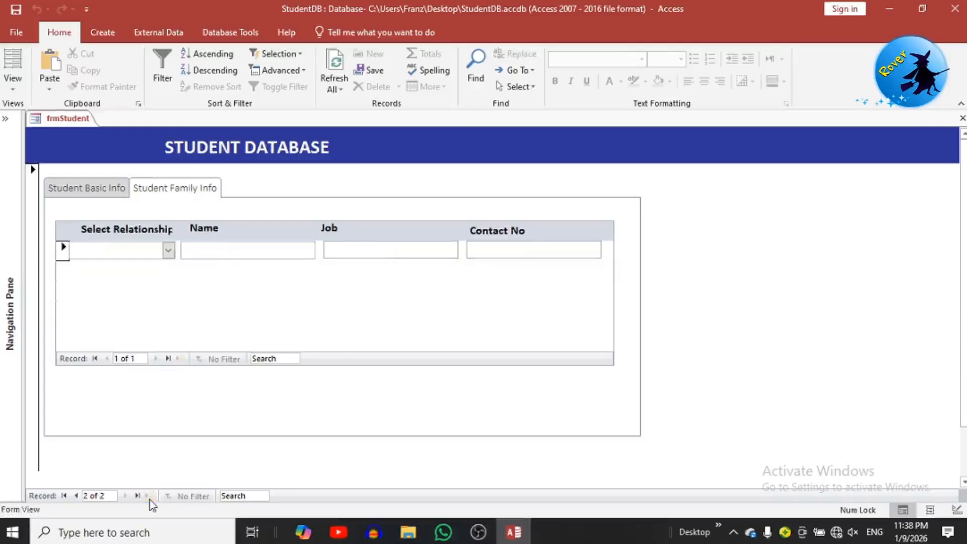
left_click(117, 194)
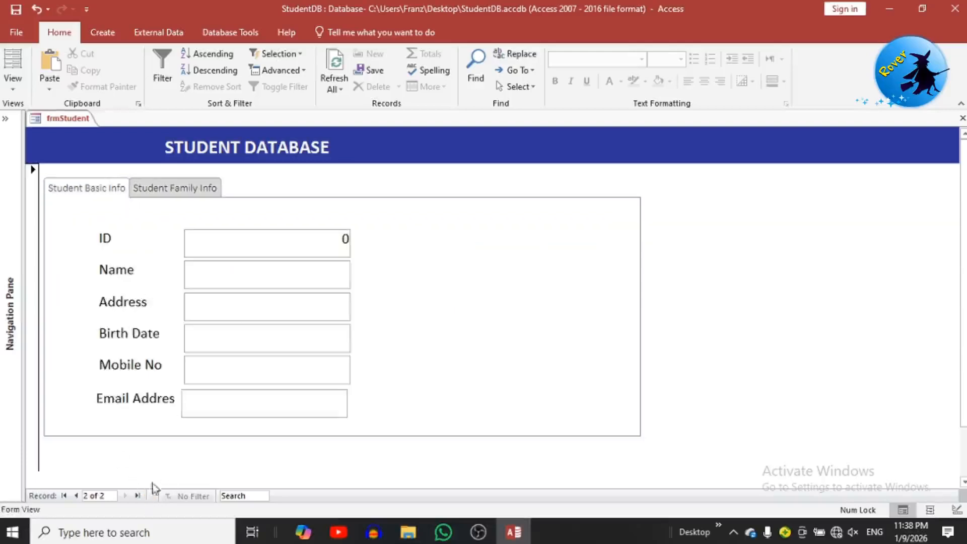
Step: Return to student 1000 and switch between its Basic Info and Family Info pages to review them
left_click(76, 495)
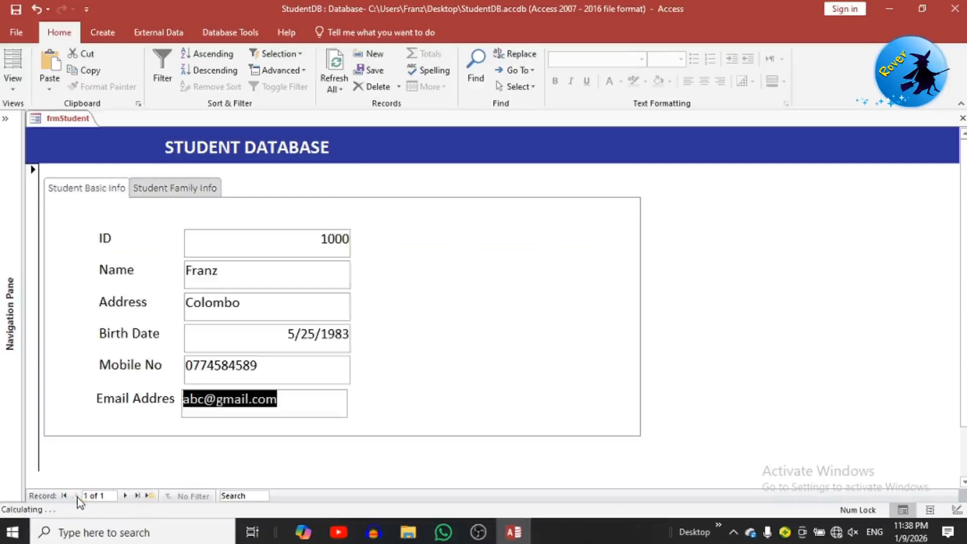
left_click(175, 195)
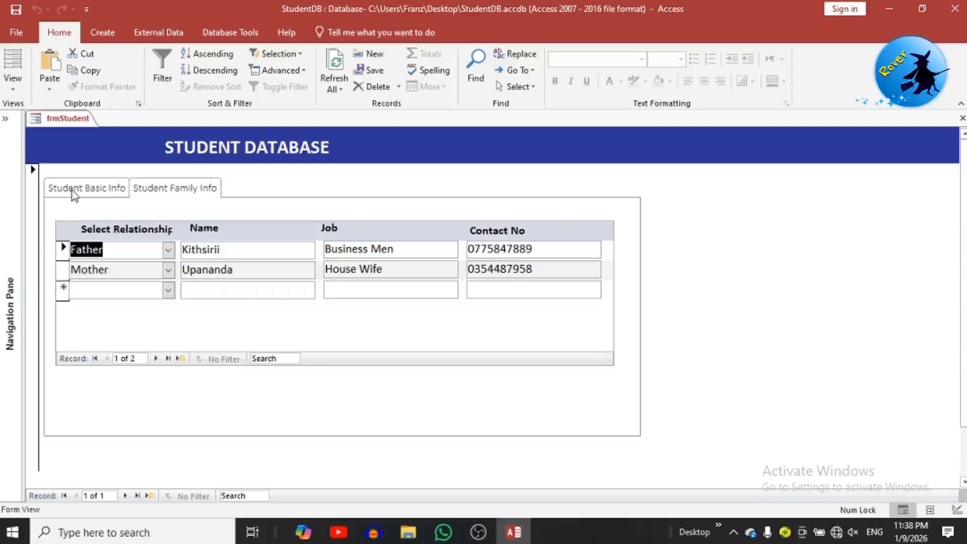
left_click(100, 191)
left_click(156, 190)
left_click(115, 192)
left_click(133, 188)
left_click(114, 188)
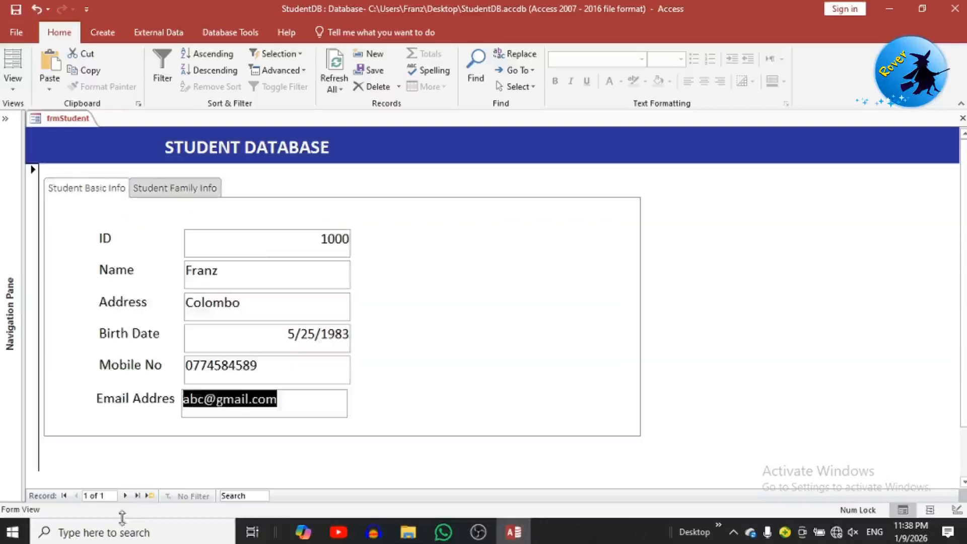
Step: Start a new student record with ID 1001 and enter the student's name and address
left_click(150, 495)
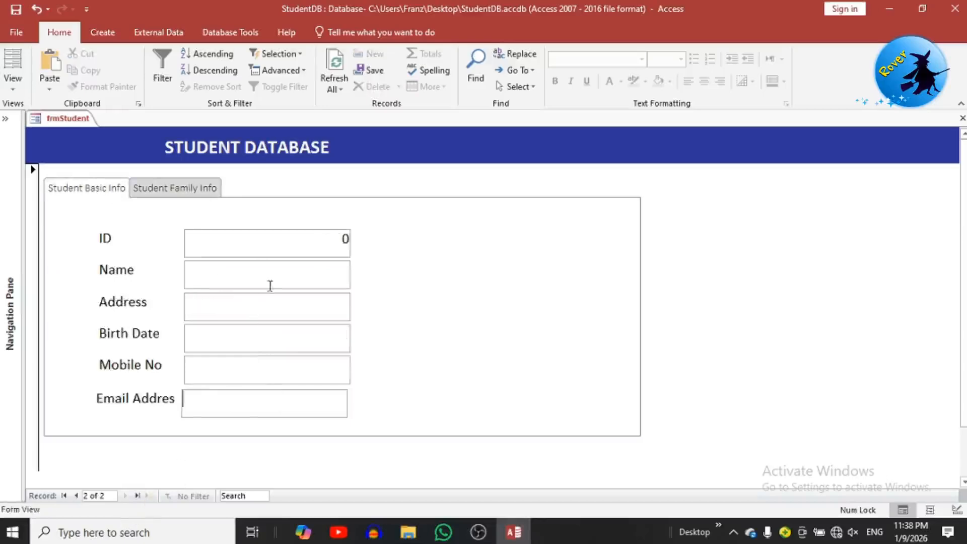
double_click(330, 238)
type("10")
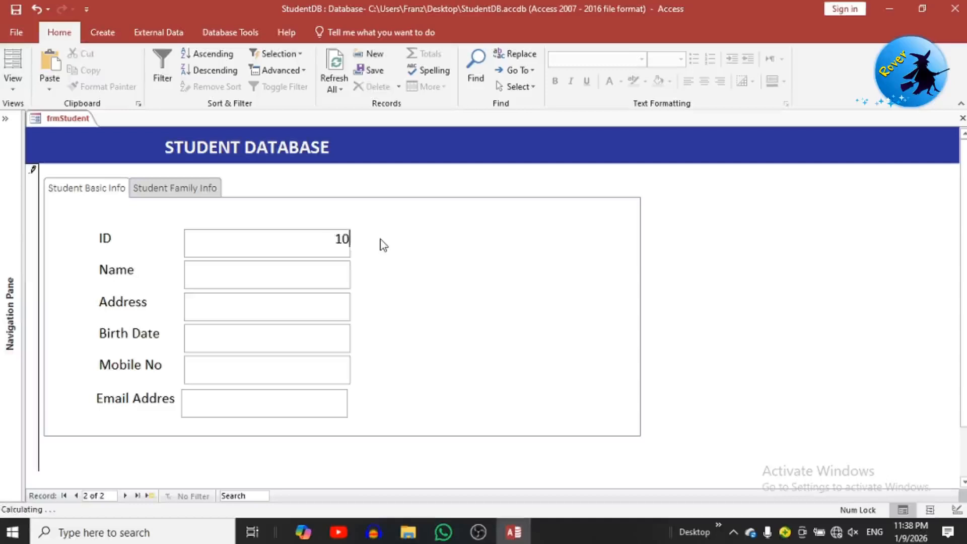
type("01")
left_click(316, 278)
type("Sonali")
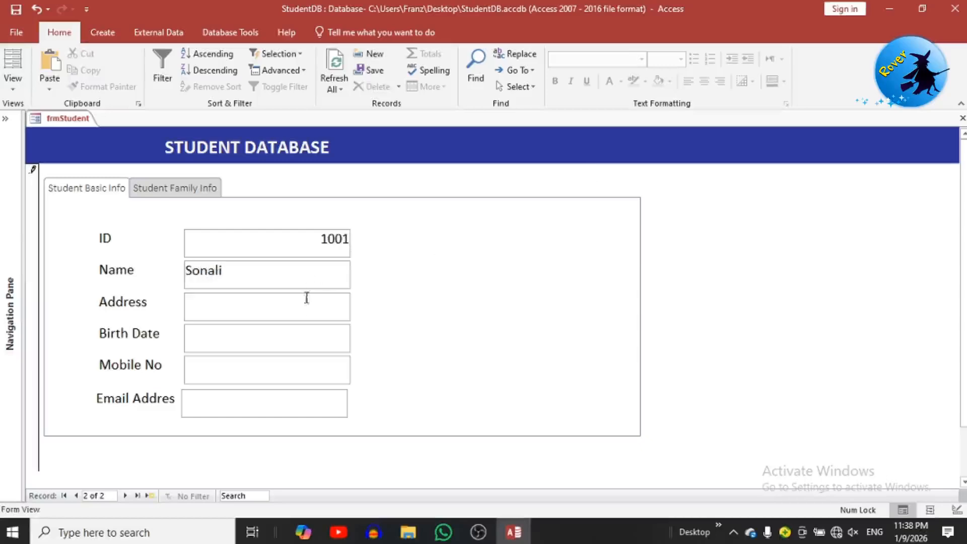
left_click(303, 310)
type("Arana")
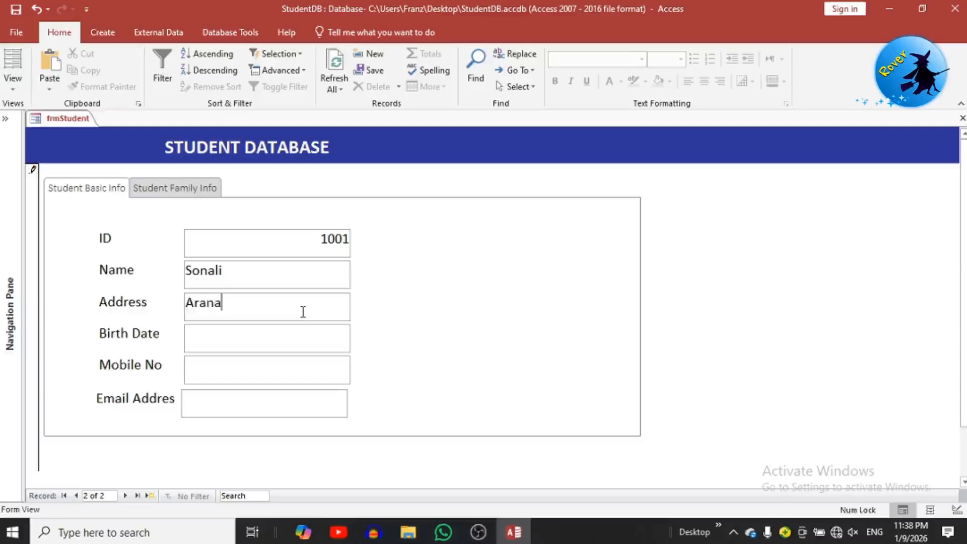
type("yaka")
left_click(312, 333)
type("1984/")
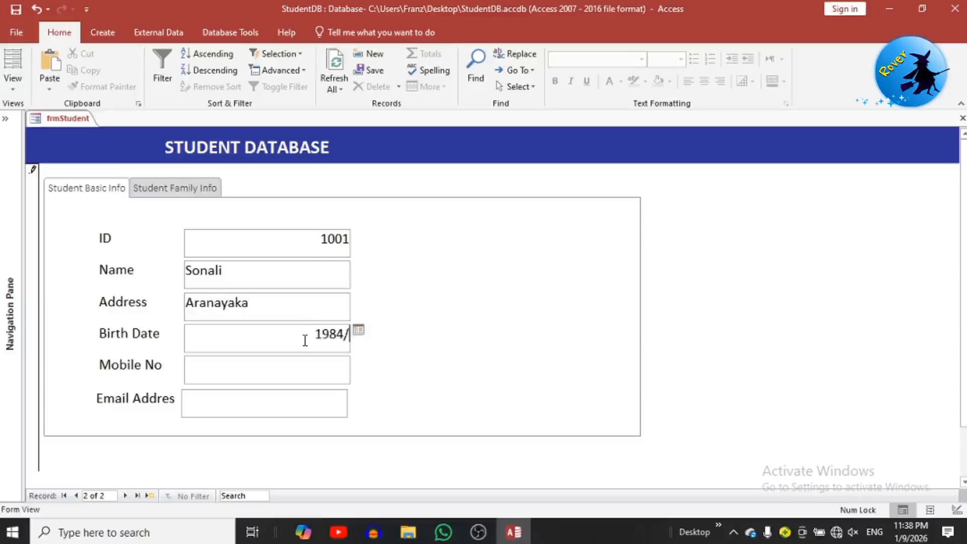
type("01/26")
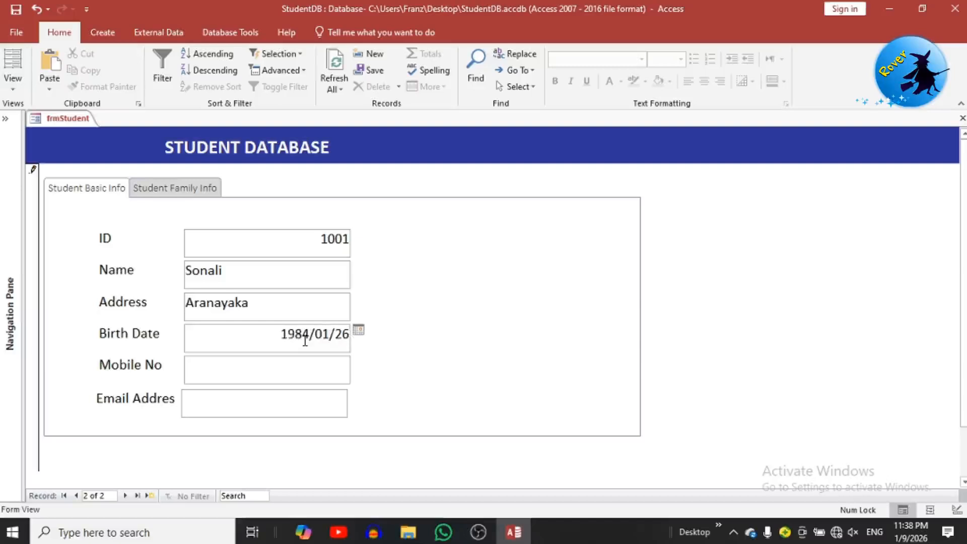
left_click(283, 376)
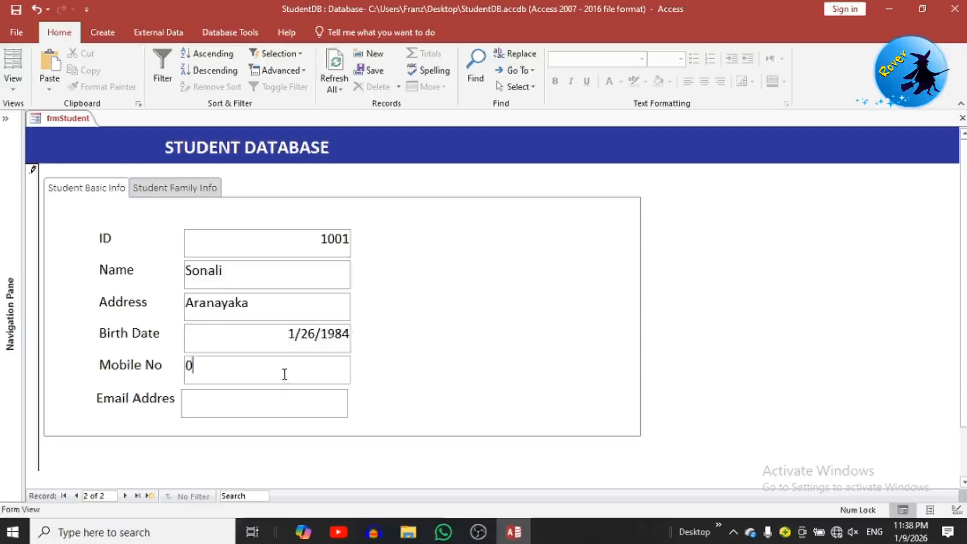
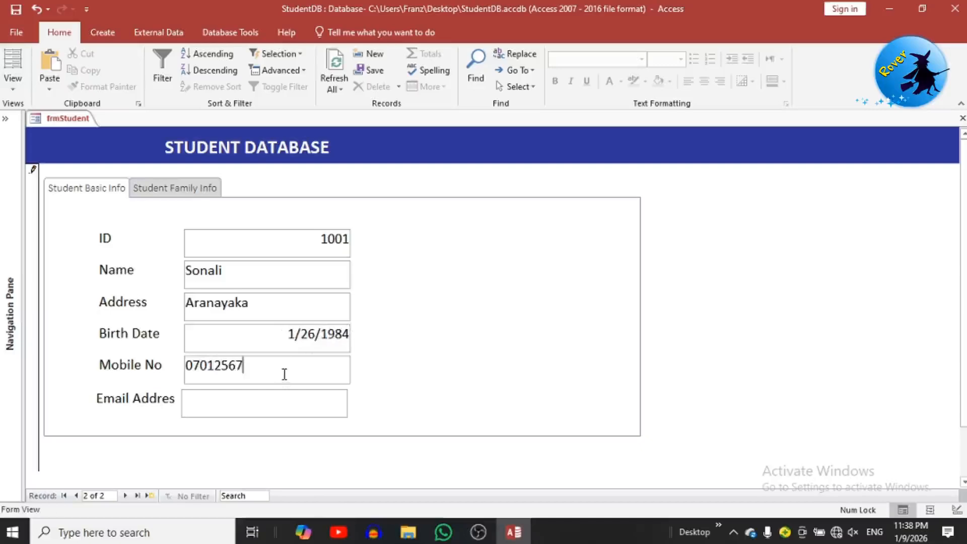
left_click(276, 415)
type("xyz")
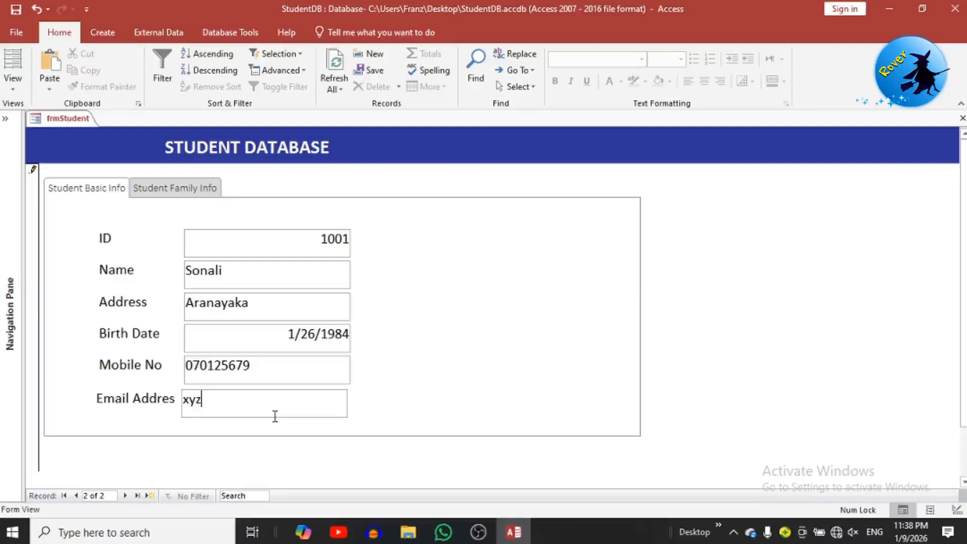
type("@gmail.")
type("co")
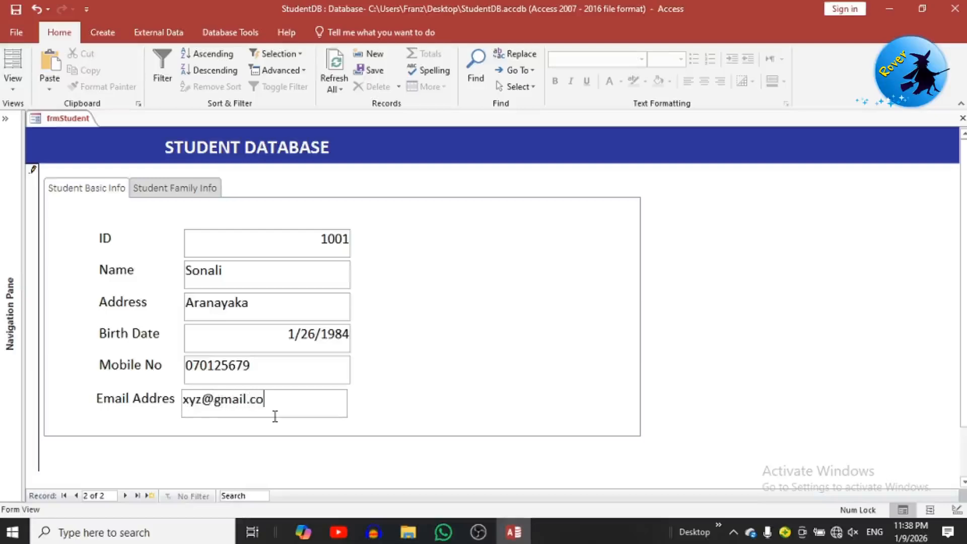
type("m")
key("Tab")
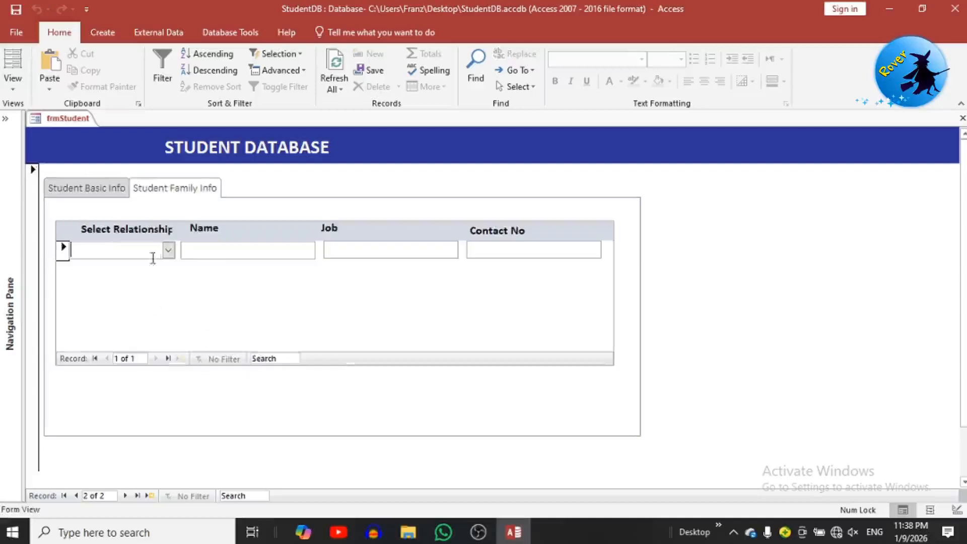
Step: Add a Sister row with her name, job 'Unemployed' (typo corrected) and contact number
left_click(168, 251)
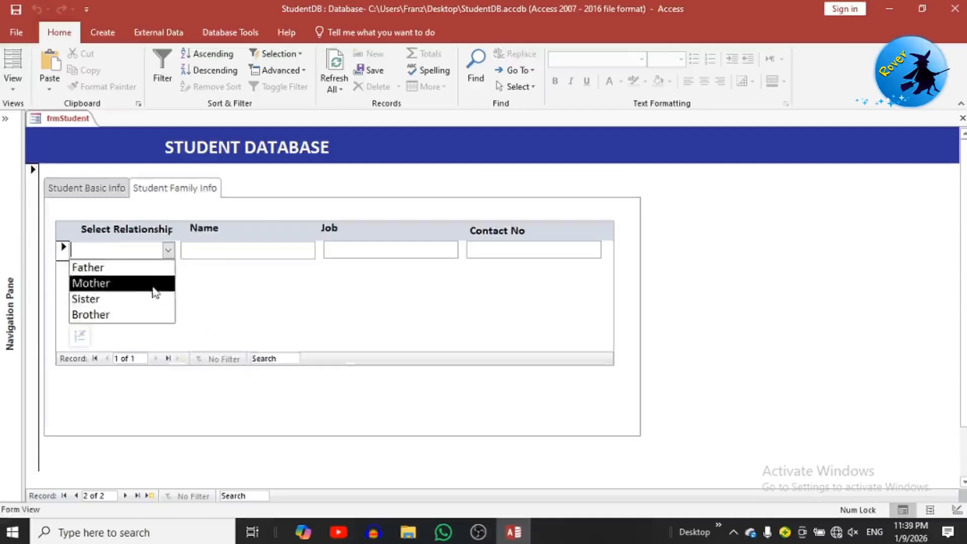
left_click(151, 302)
left_click(226, 250)
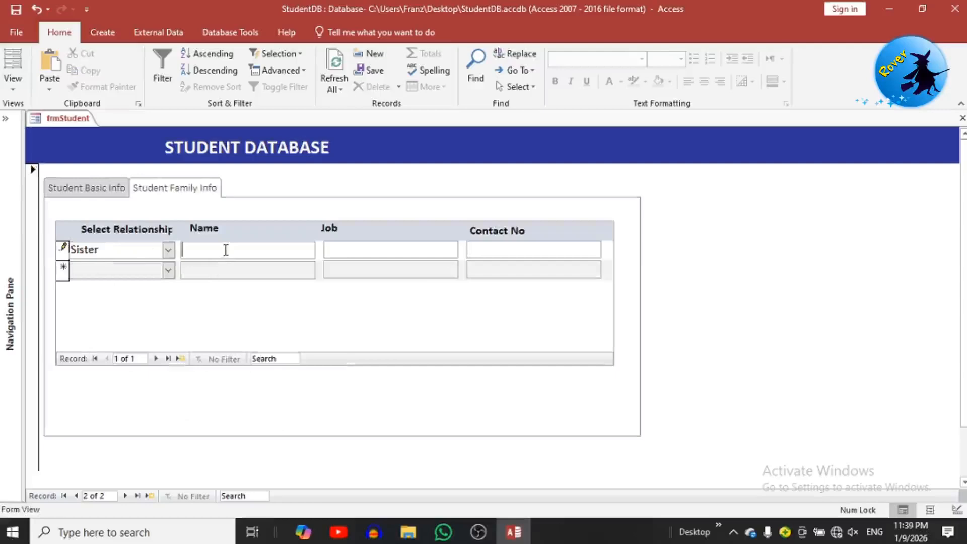
type("Gayani")
left_click(368, 248)
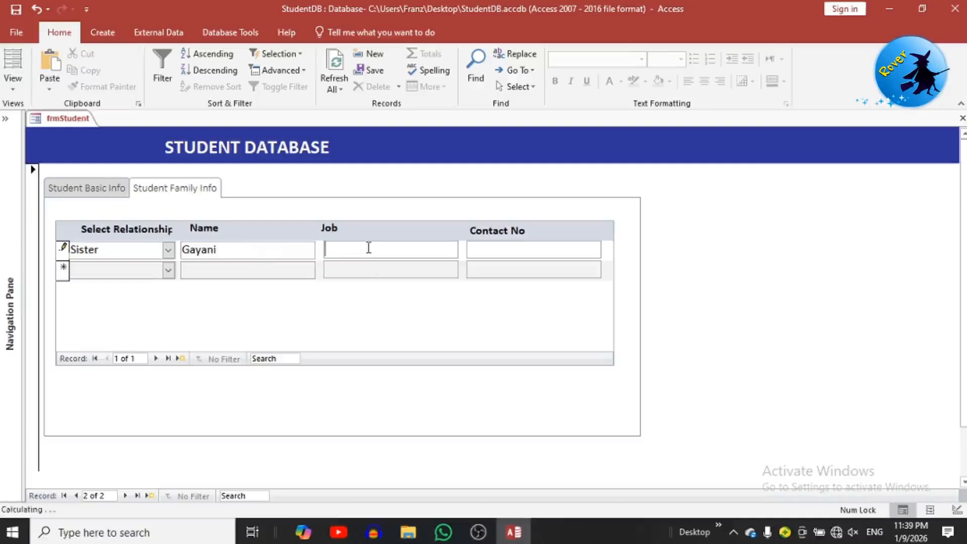
type("Unemplyed")
left_click(546, 255)
left_click(365, 250)
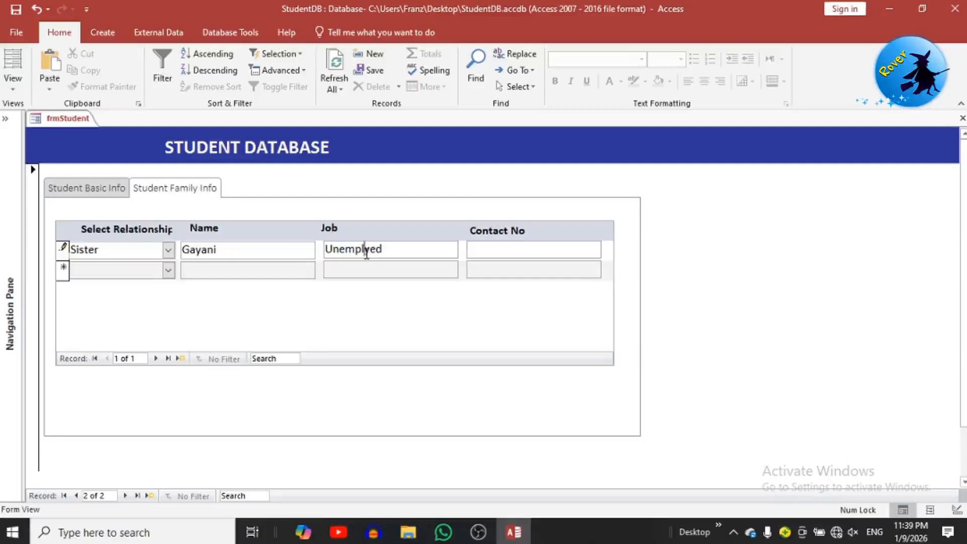
type("o")
left_click(528, 251)
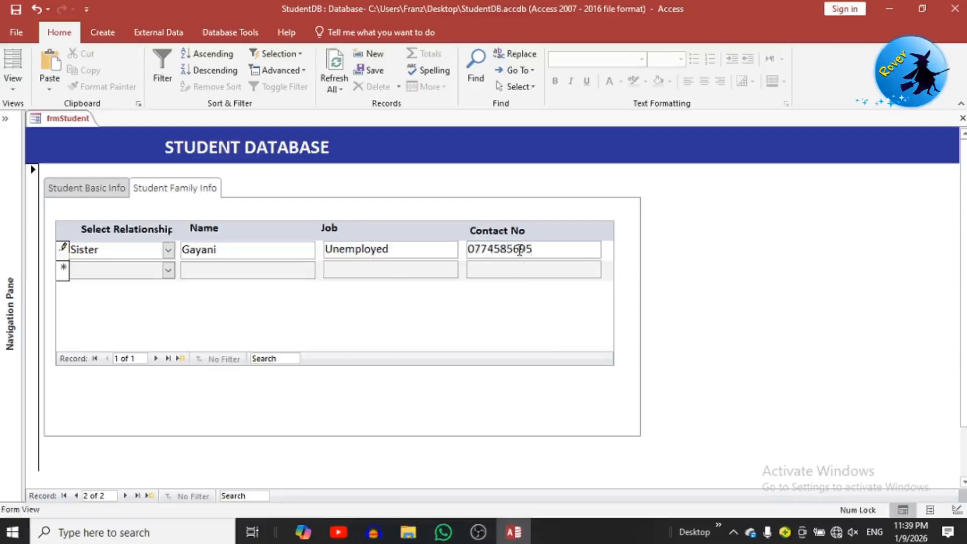
Step: Add a Brother row with job 'Business Men' and contact number, then open a blank student record
left_click(168, 270)
left_click(141, 334)
left_click(189, 271)
type("Janith")
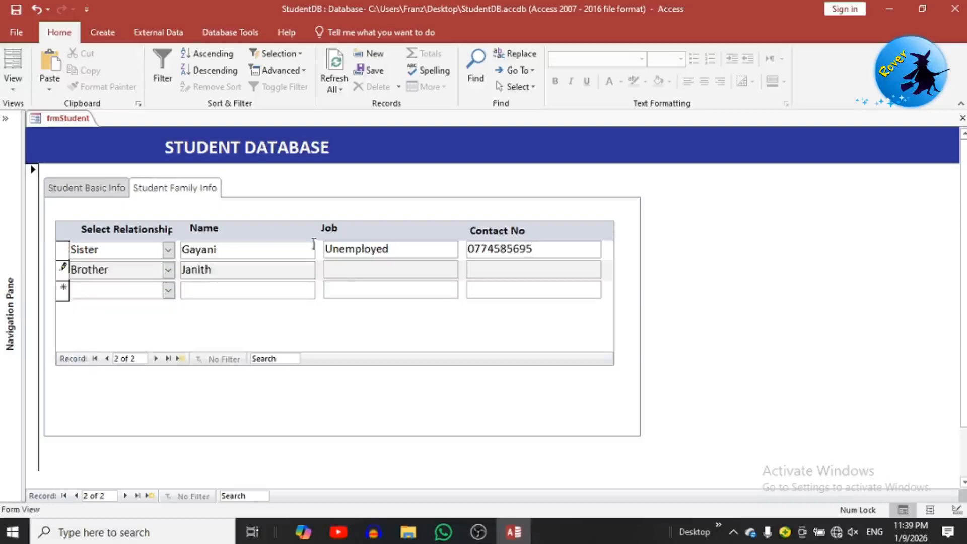
left_click(343, 276)
type("Business Men")
left_click(497, 269)
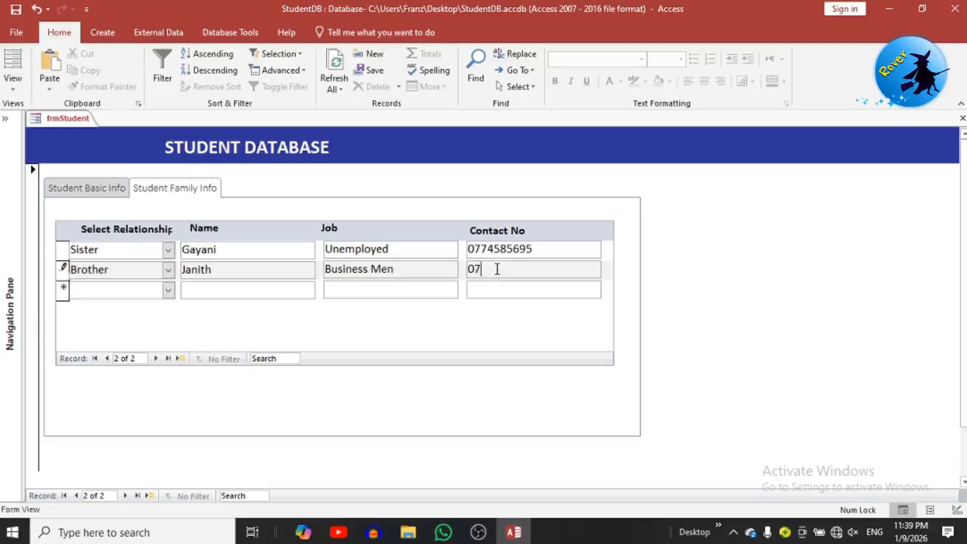
key("Tab")
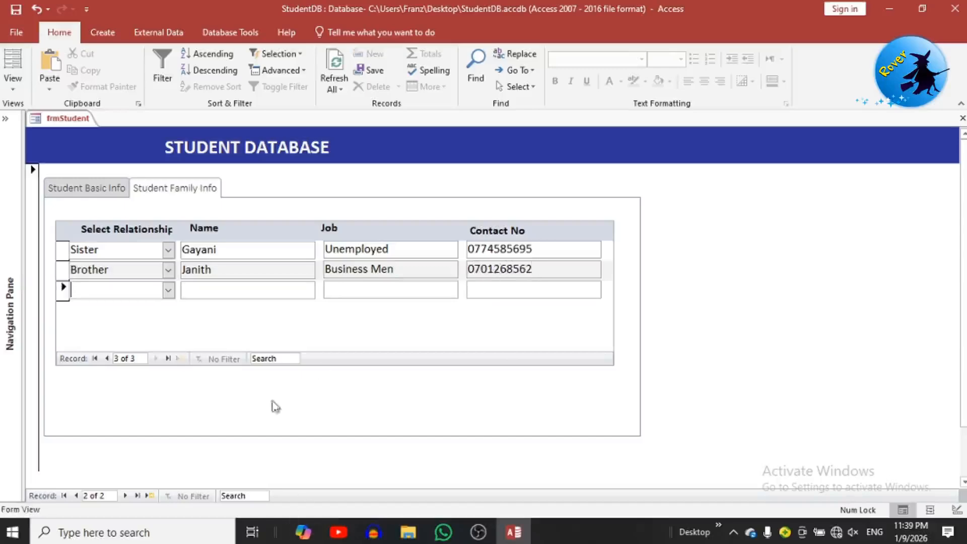
left_click(150, 496)
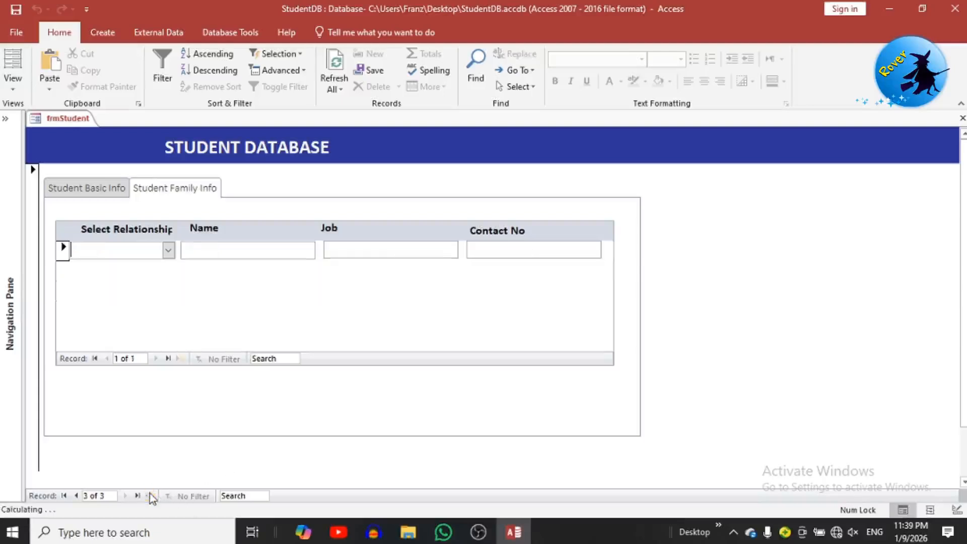
Step: Step back to student 1001, check its family rows and basic details, then move back to student 1000
left_click(107, 189)
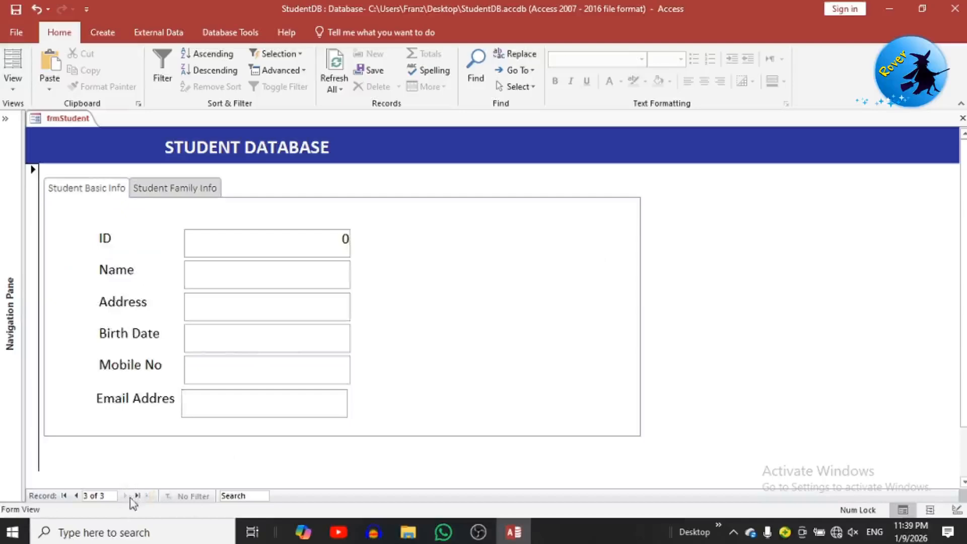
left_click(77, 496)
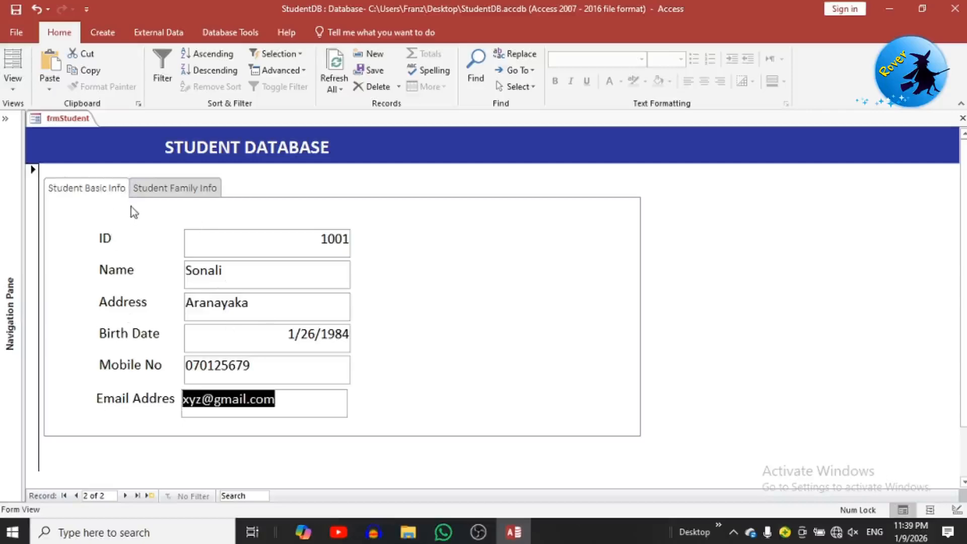
left_click(157, 192)
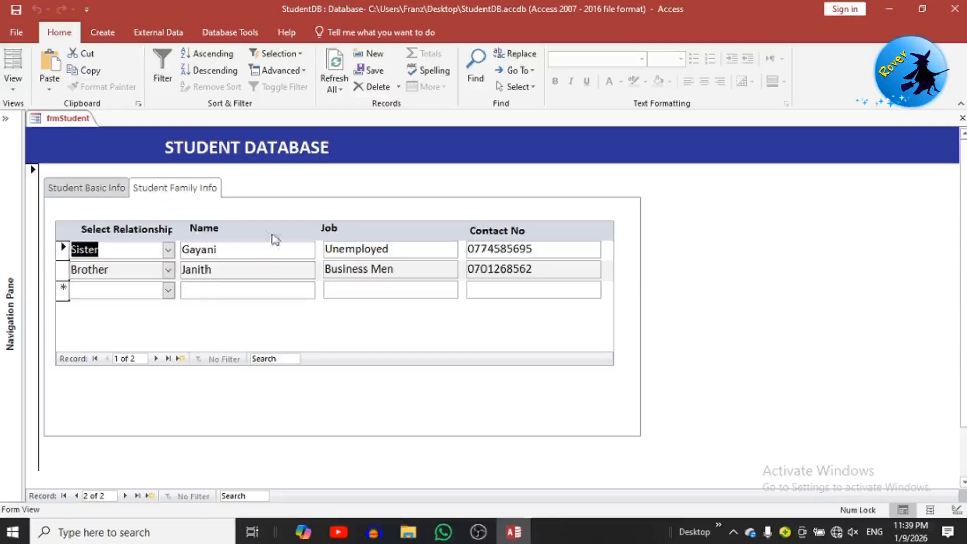
left_click(80, 189)
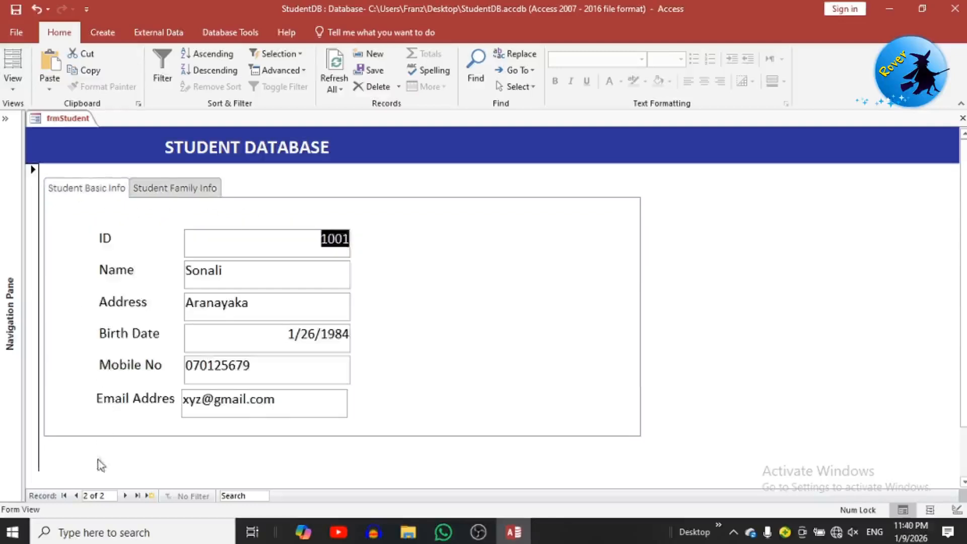
left_click(74, 496)
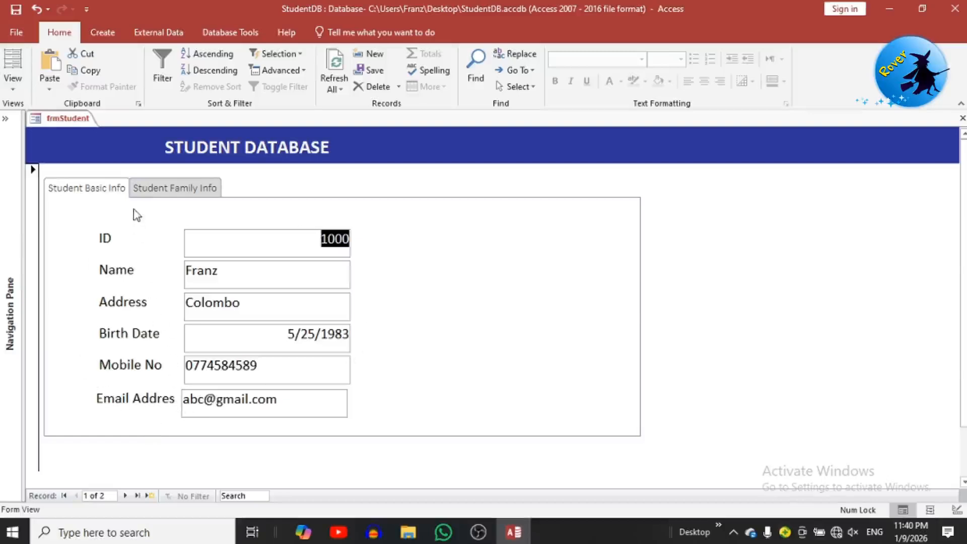
Step: Alternate between student 1000's Basic Info and Family Info tabs, finishing on its Father and Mother rows
left_click(156, 189)
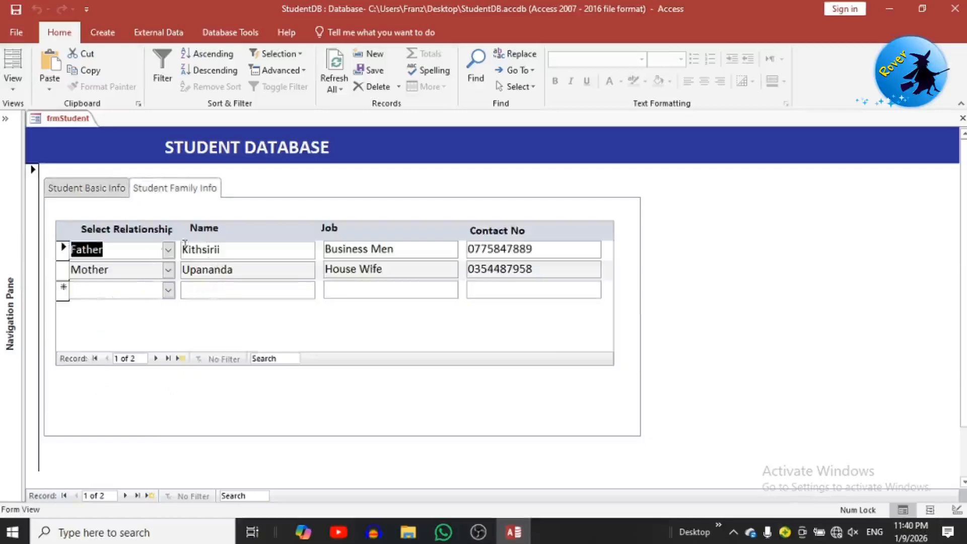
left_click(83, 199)
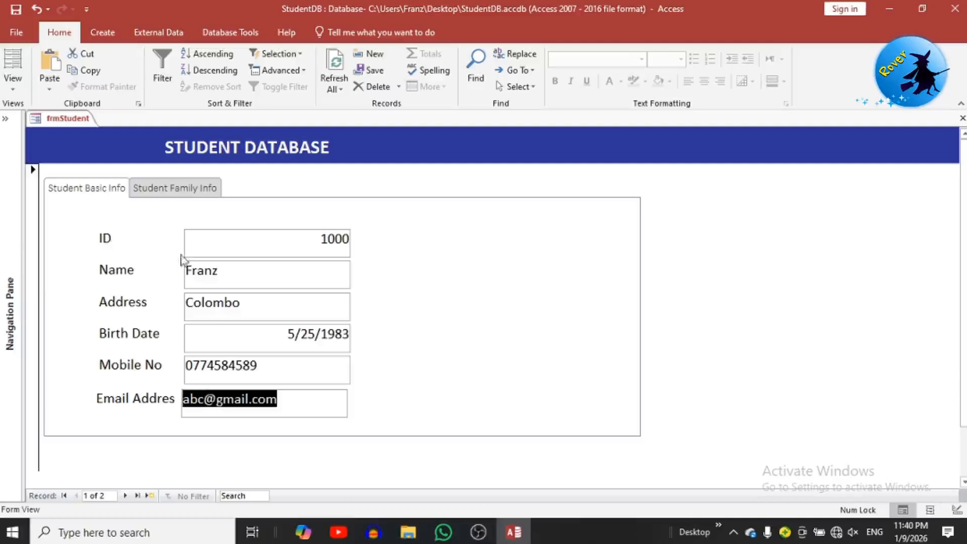
left_click(171, 194)
left_click(71, 191)
left_click(146, 185)
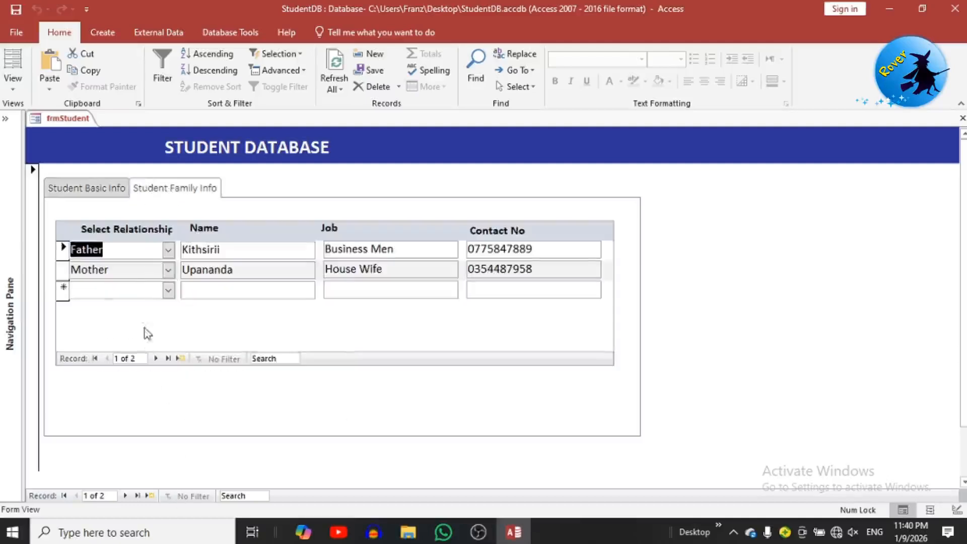
left_click(94, 191)
left_click(163, 190)
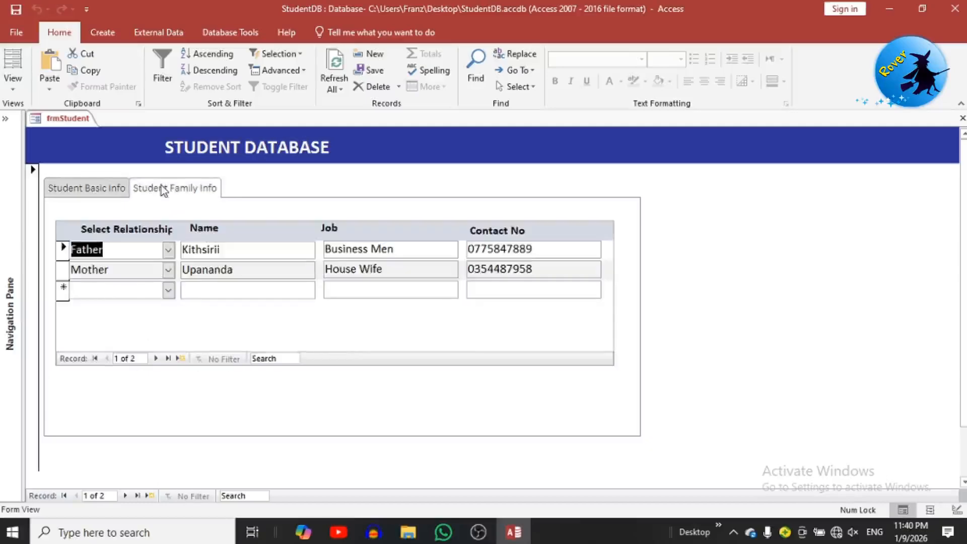
left_click(73, 188)
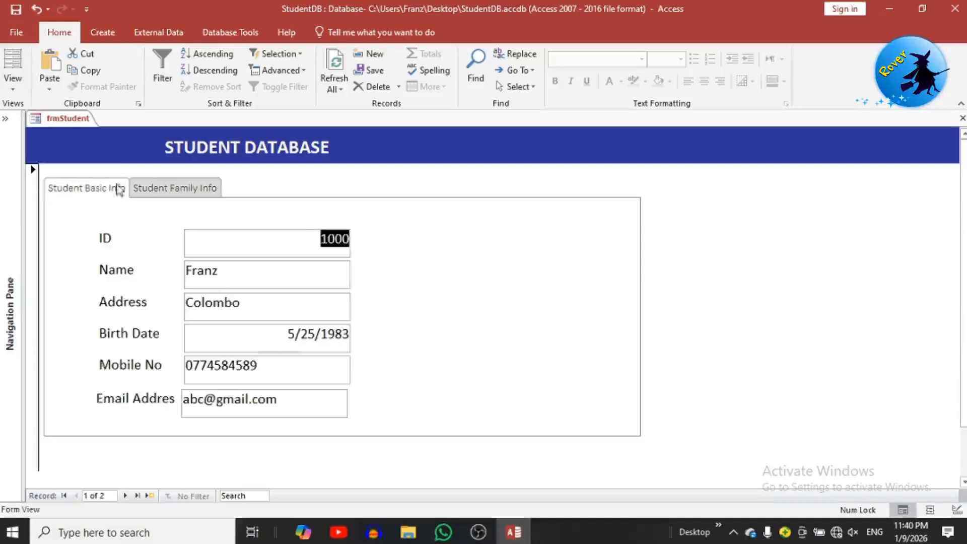
left_click(142, 189)
left_click(93, 191)
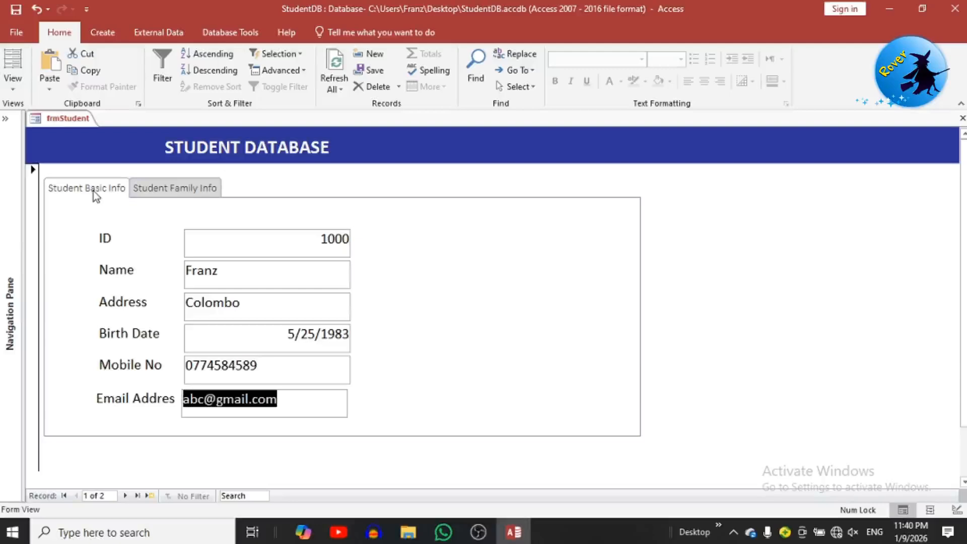
left_click(139, 189)
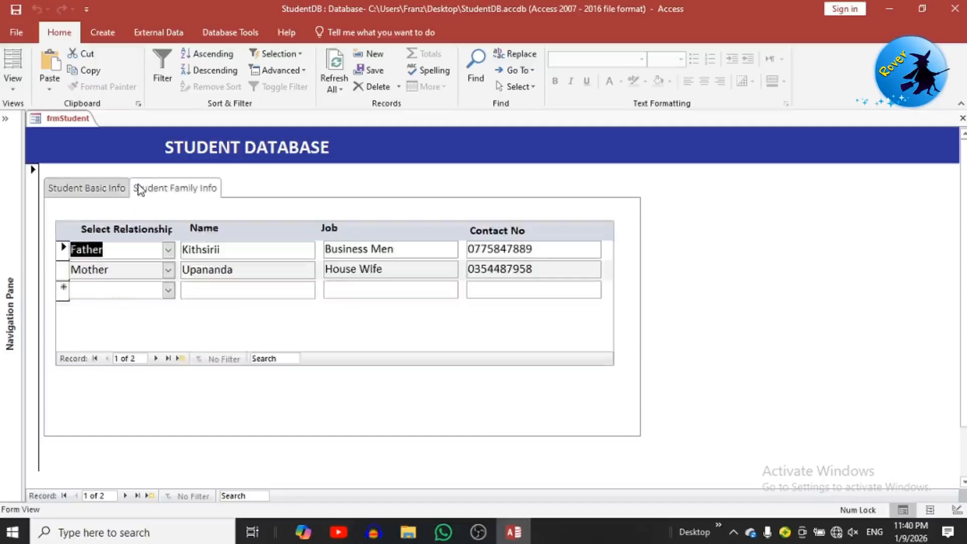
left_click(91, 187)
left_click(176, 190)
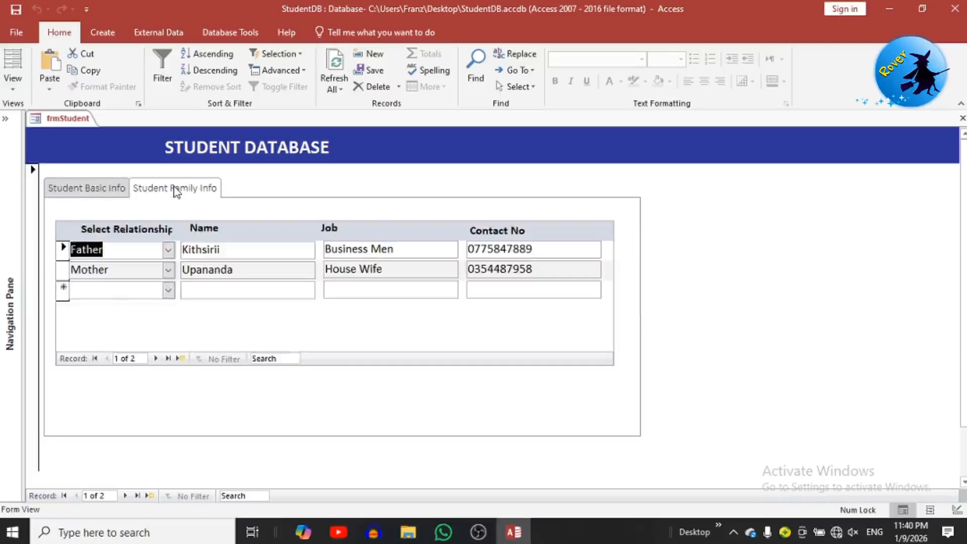
left_click(116, 188)
left_click(153, 193)
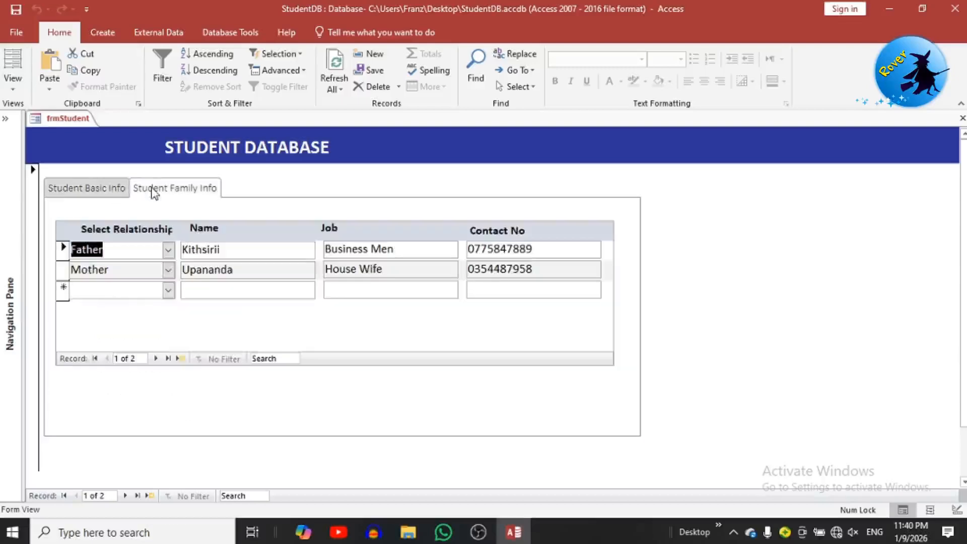
left_click(70, 196)
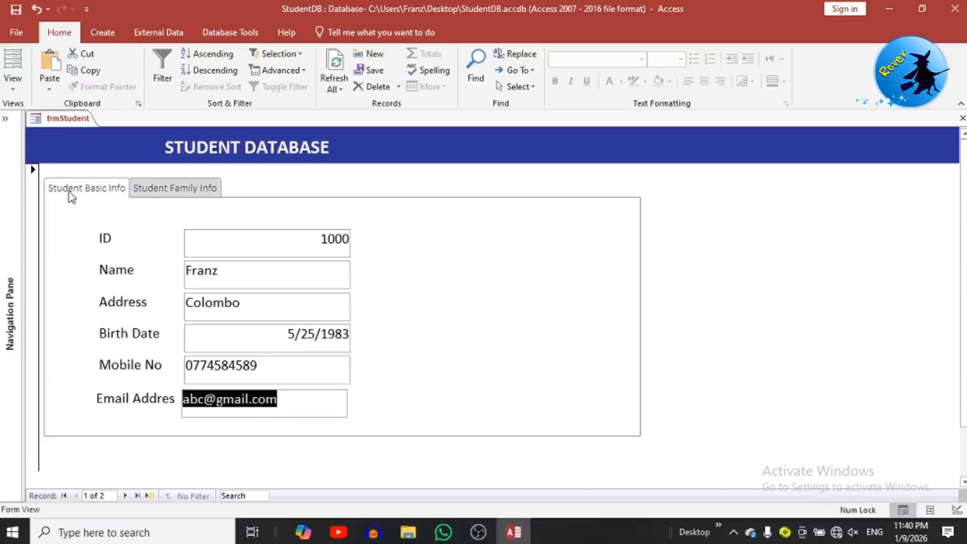
left_click(188, 190)
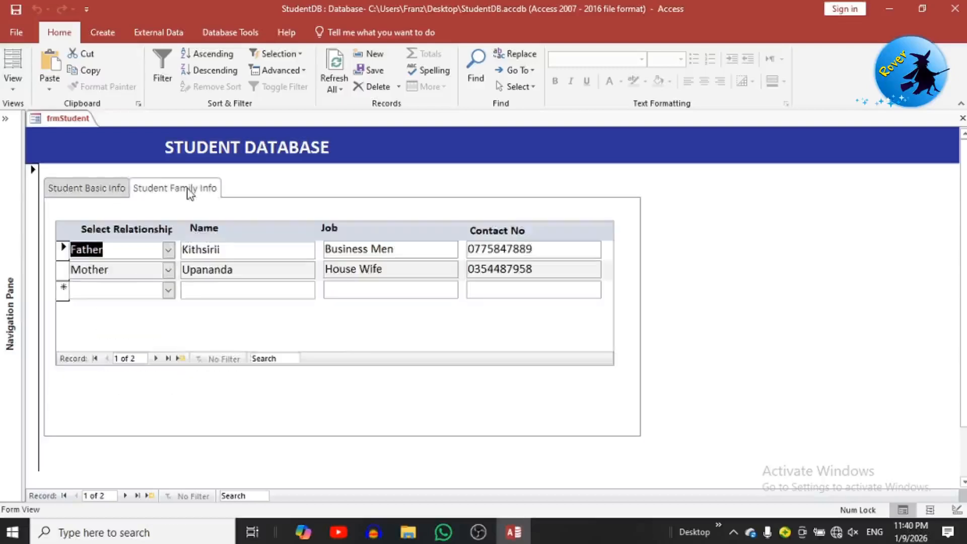